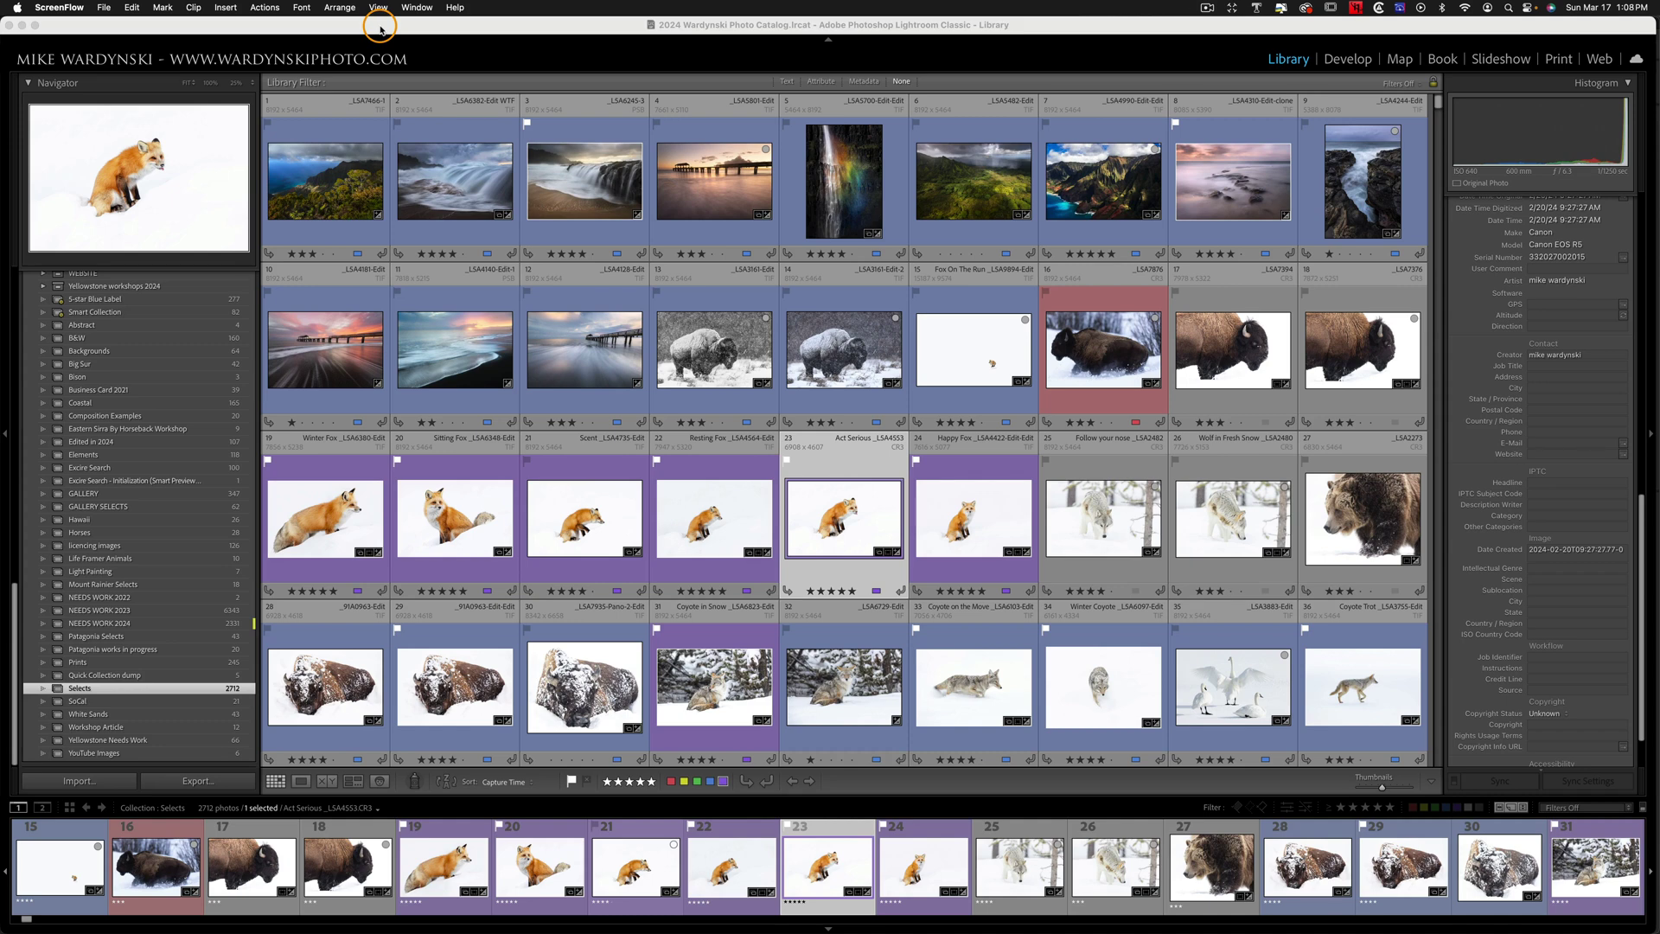
- Create a new catalog named MIKES LR CAT inside a new MIKES LR folder via File > New Catalog
click(127, 25)
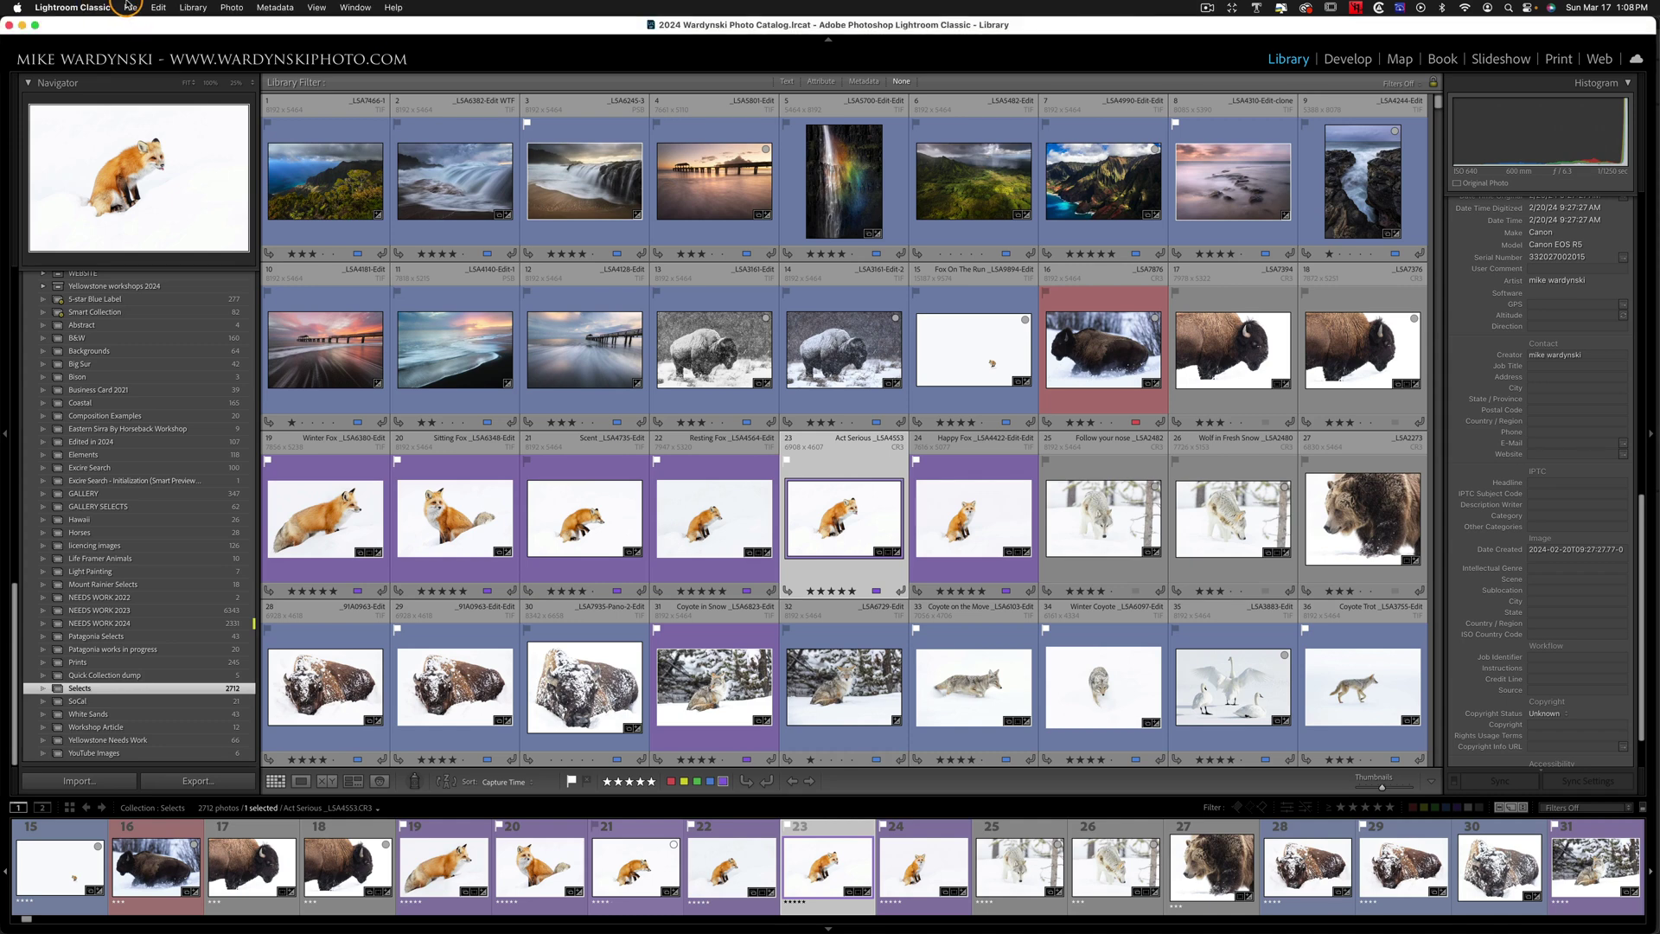
click(128, 7)
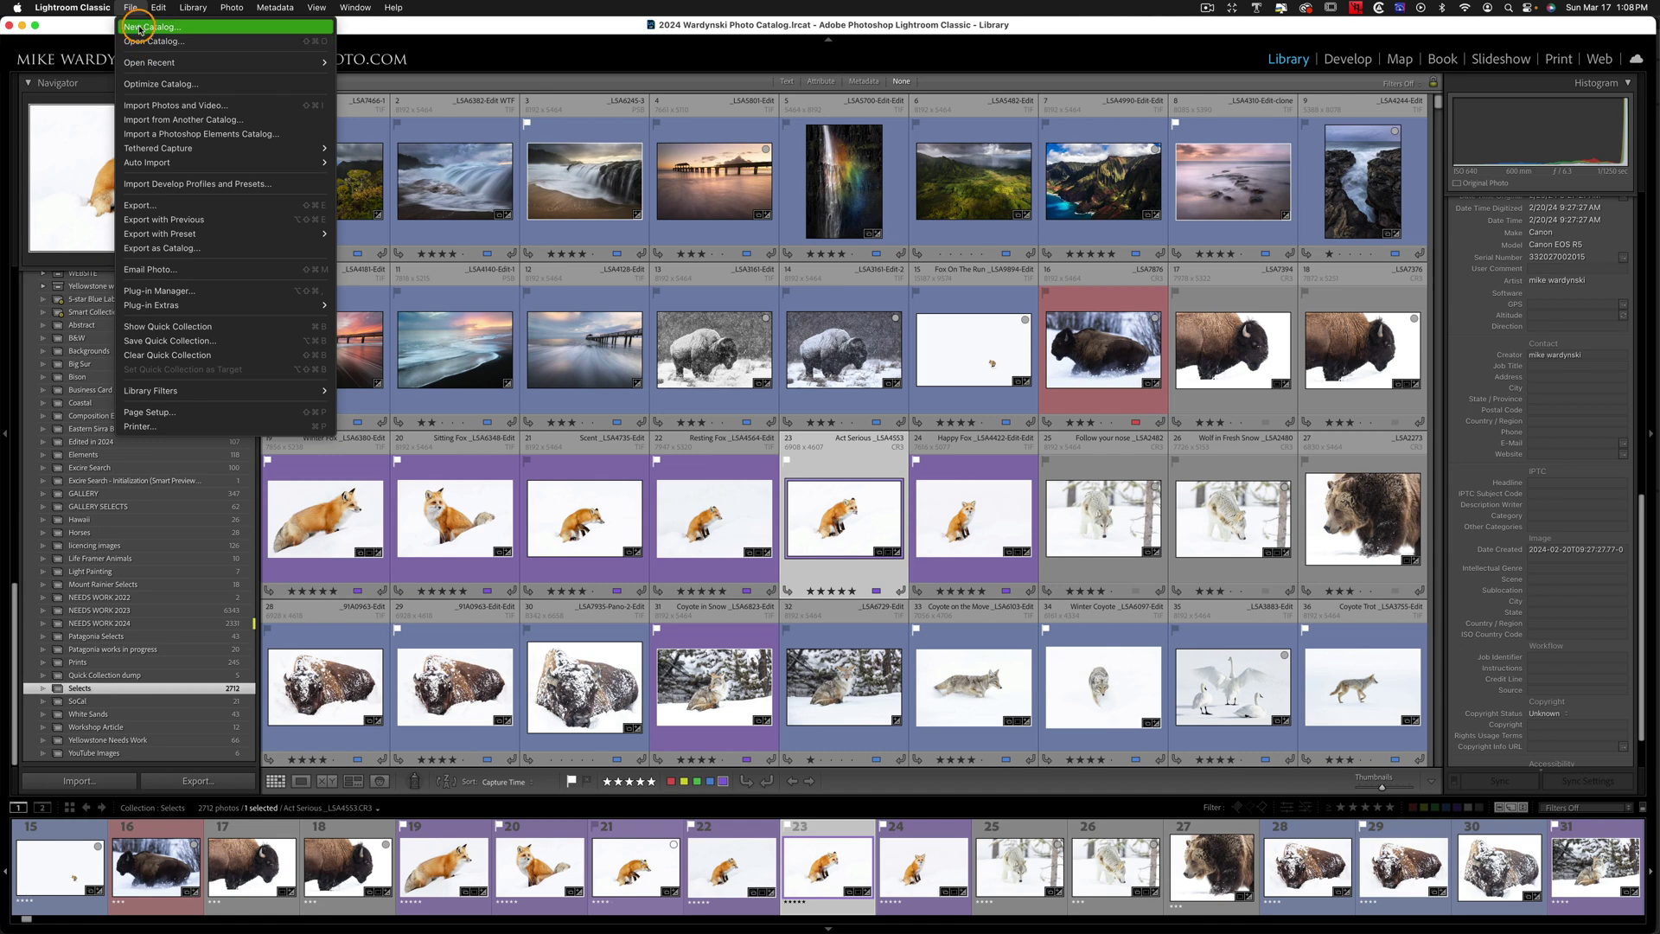
click(140, 27)
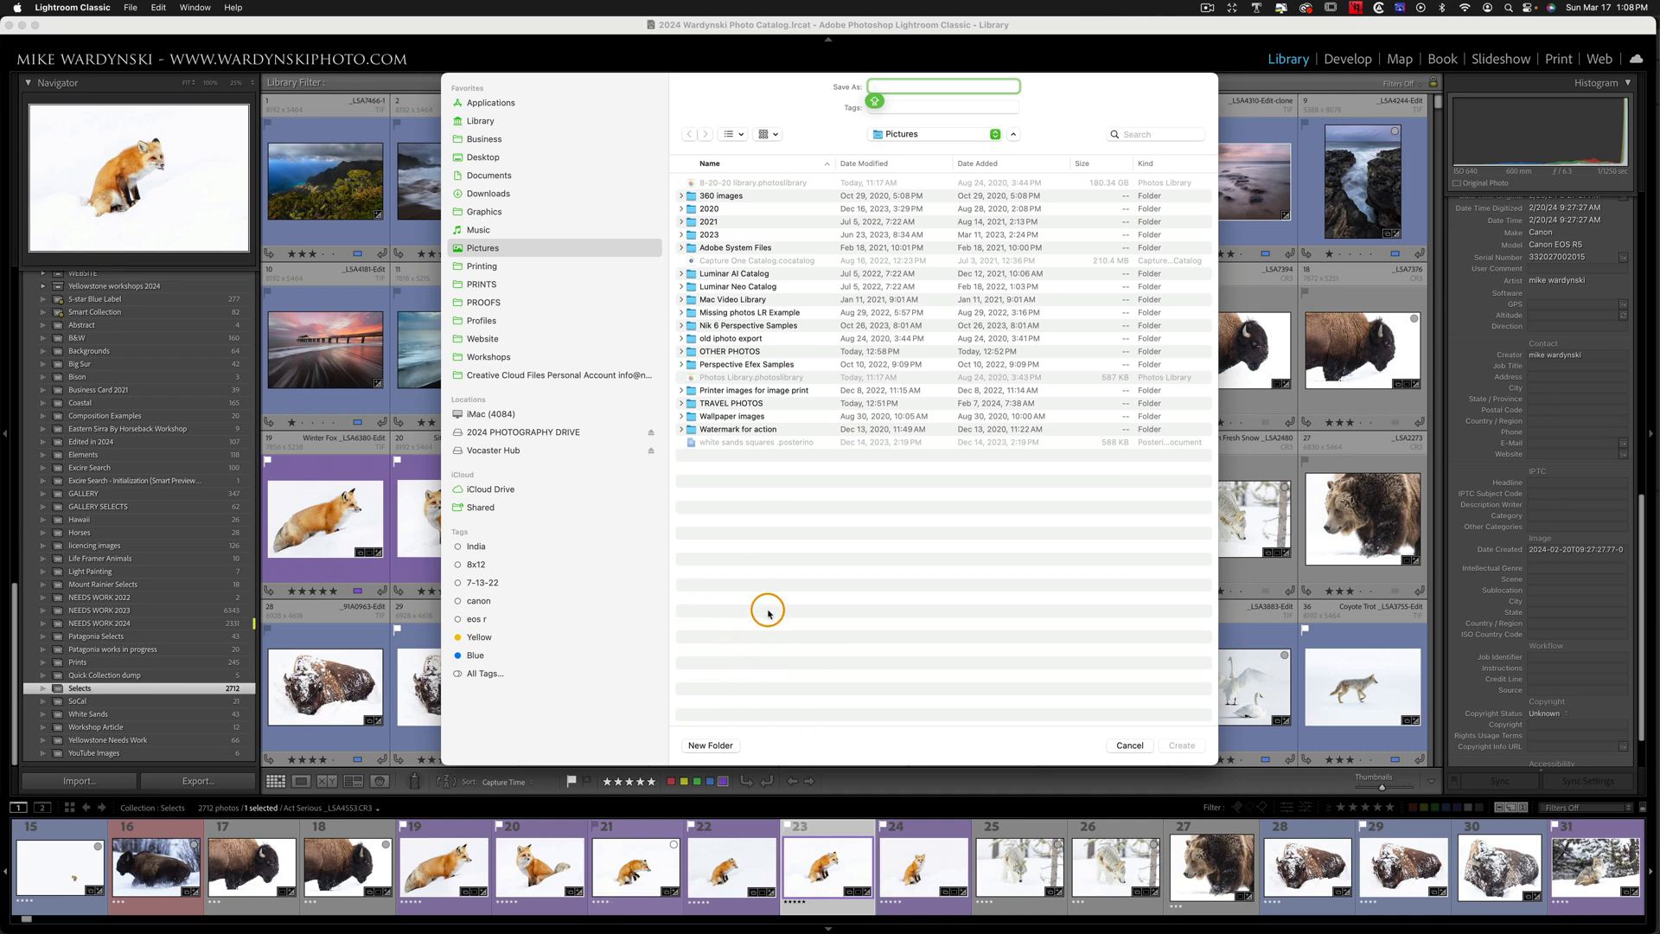
click(700, 745)
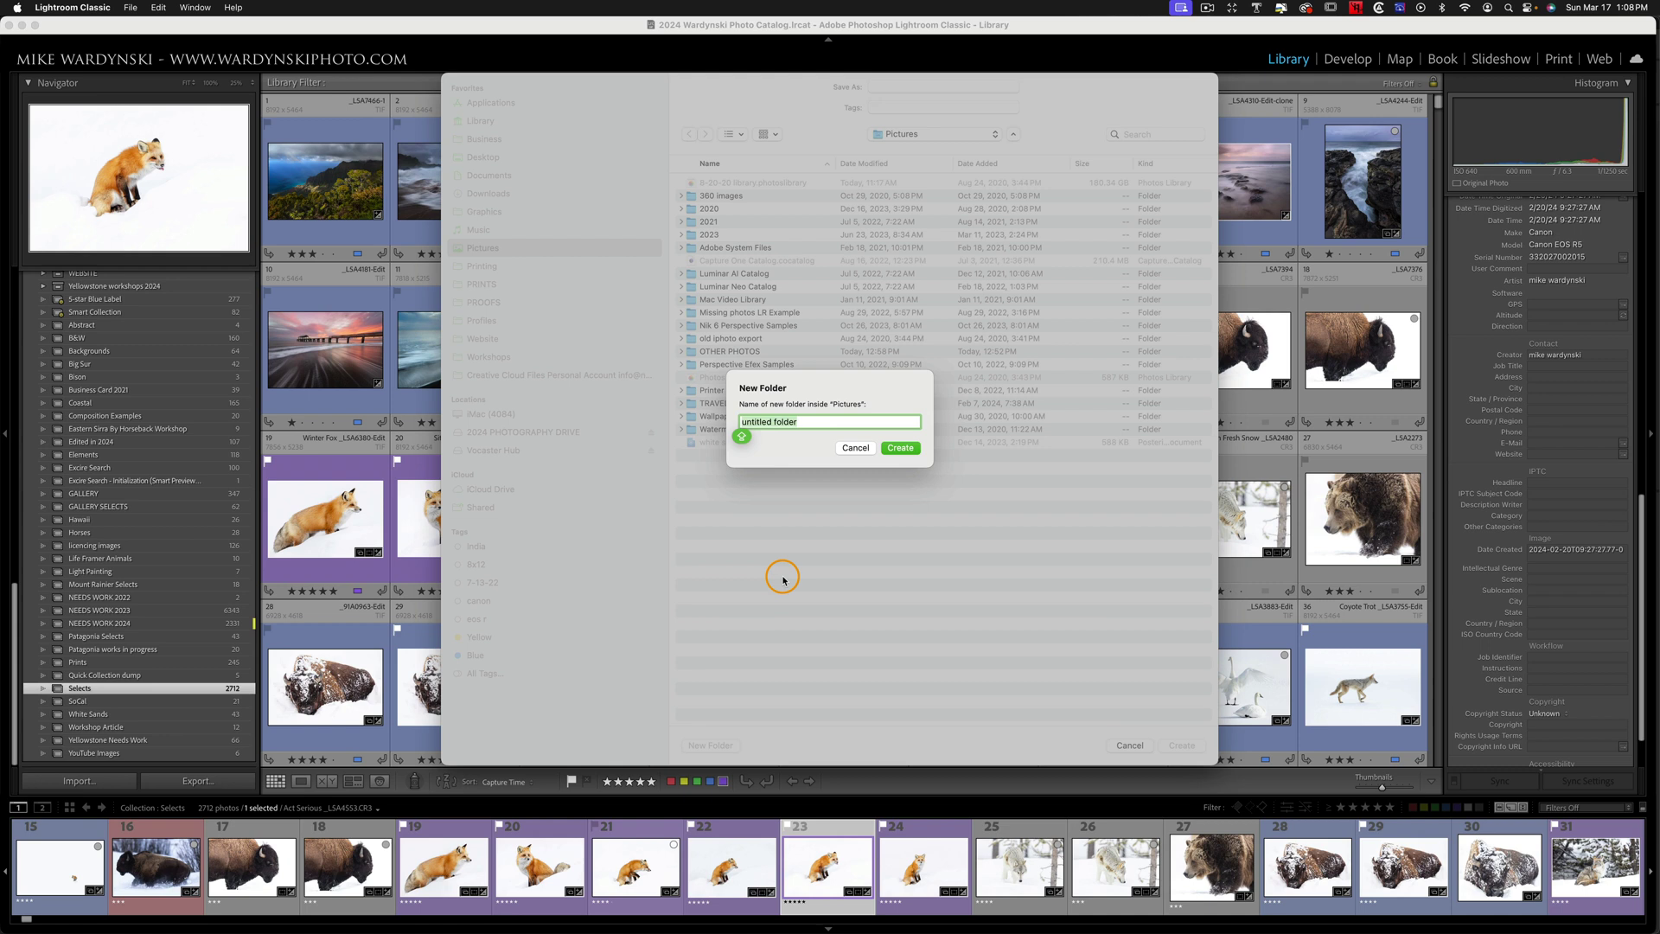
text(MIKES LR)
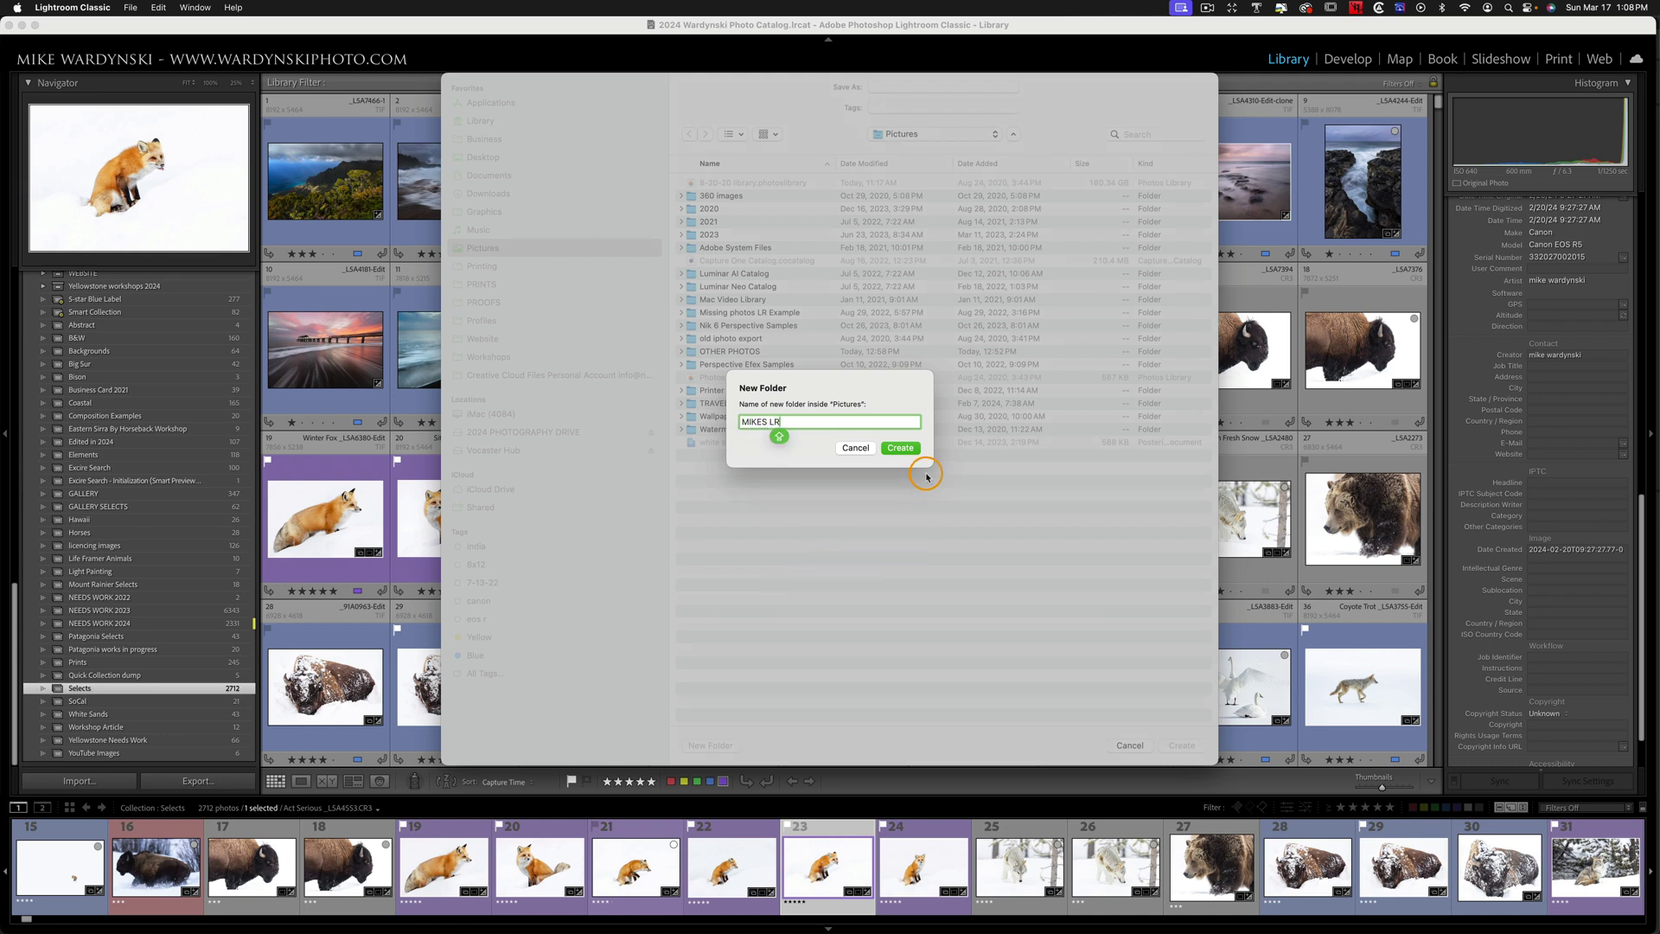
click(900, 448)
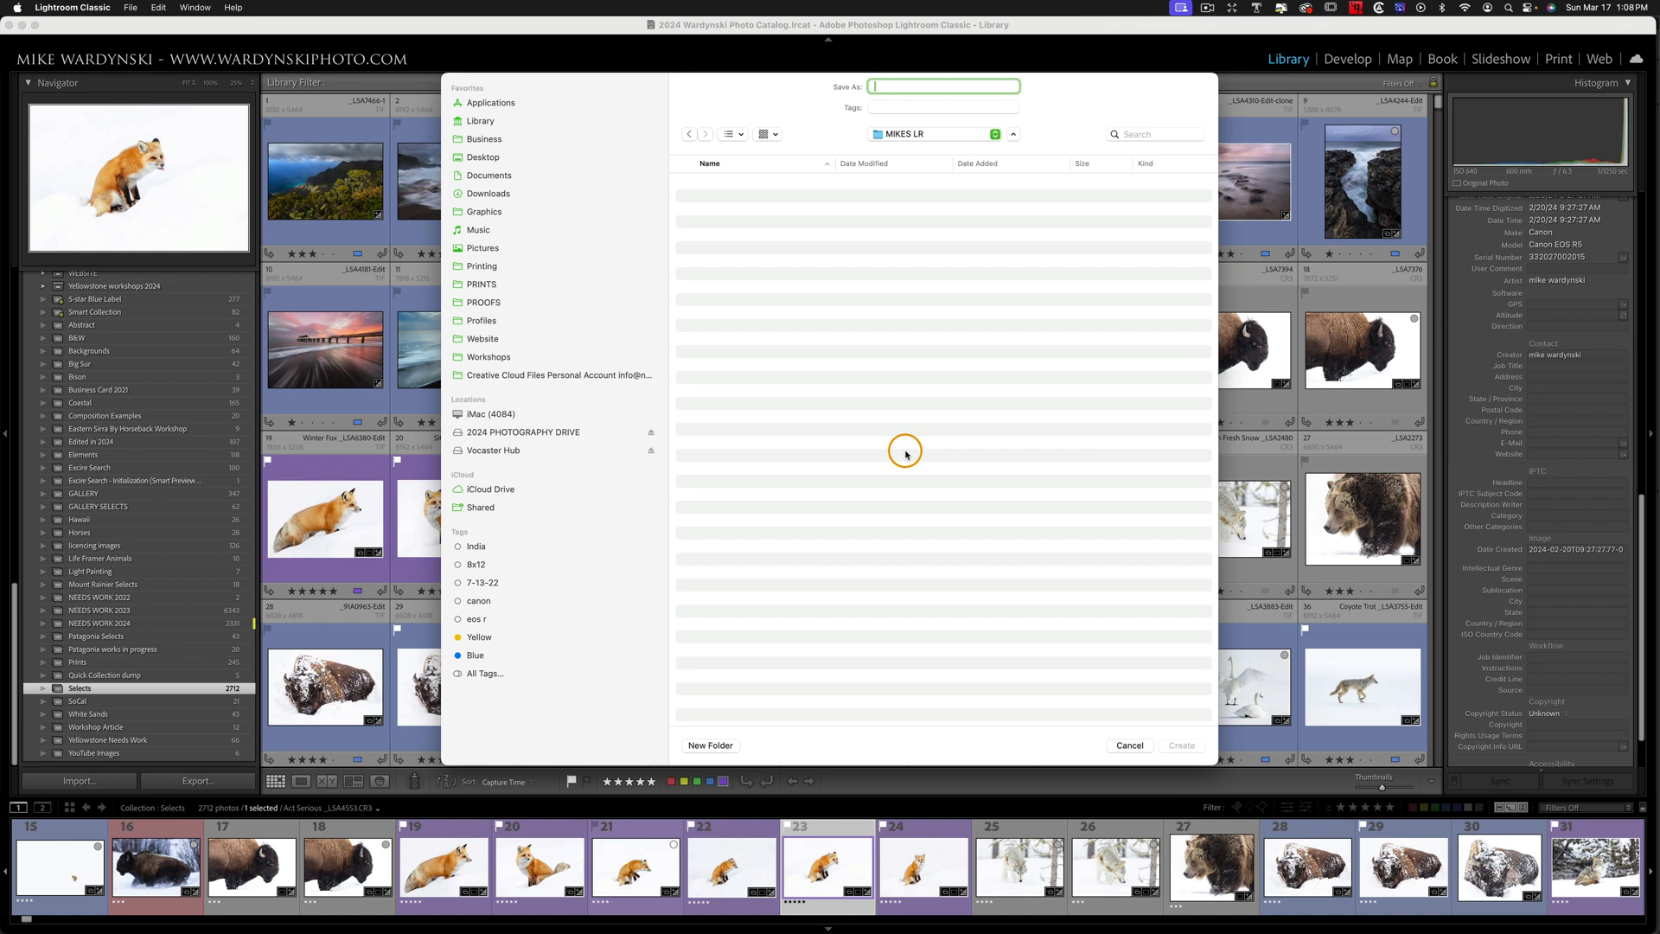
text(MIKES LR CAT)
click(1180, 746)
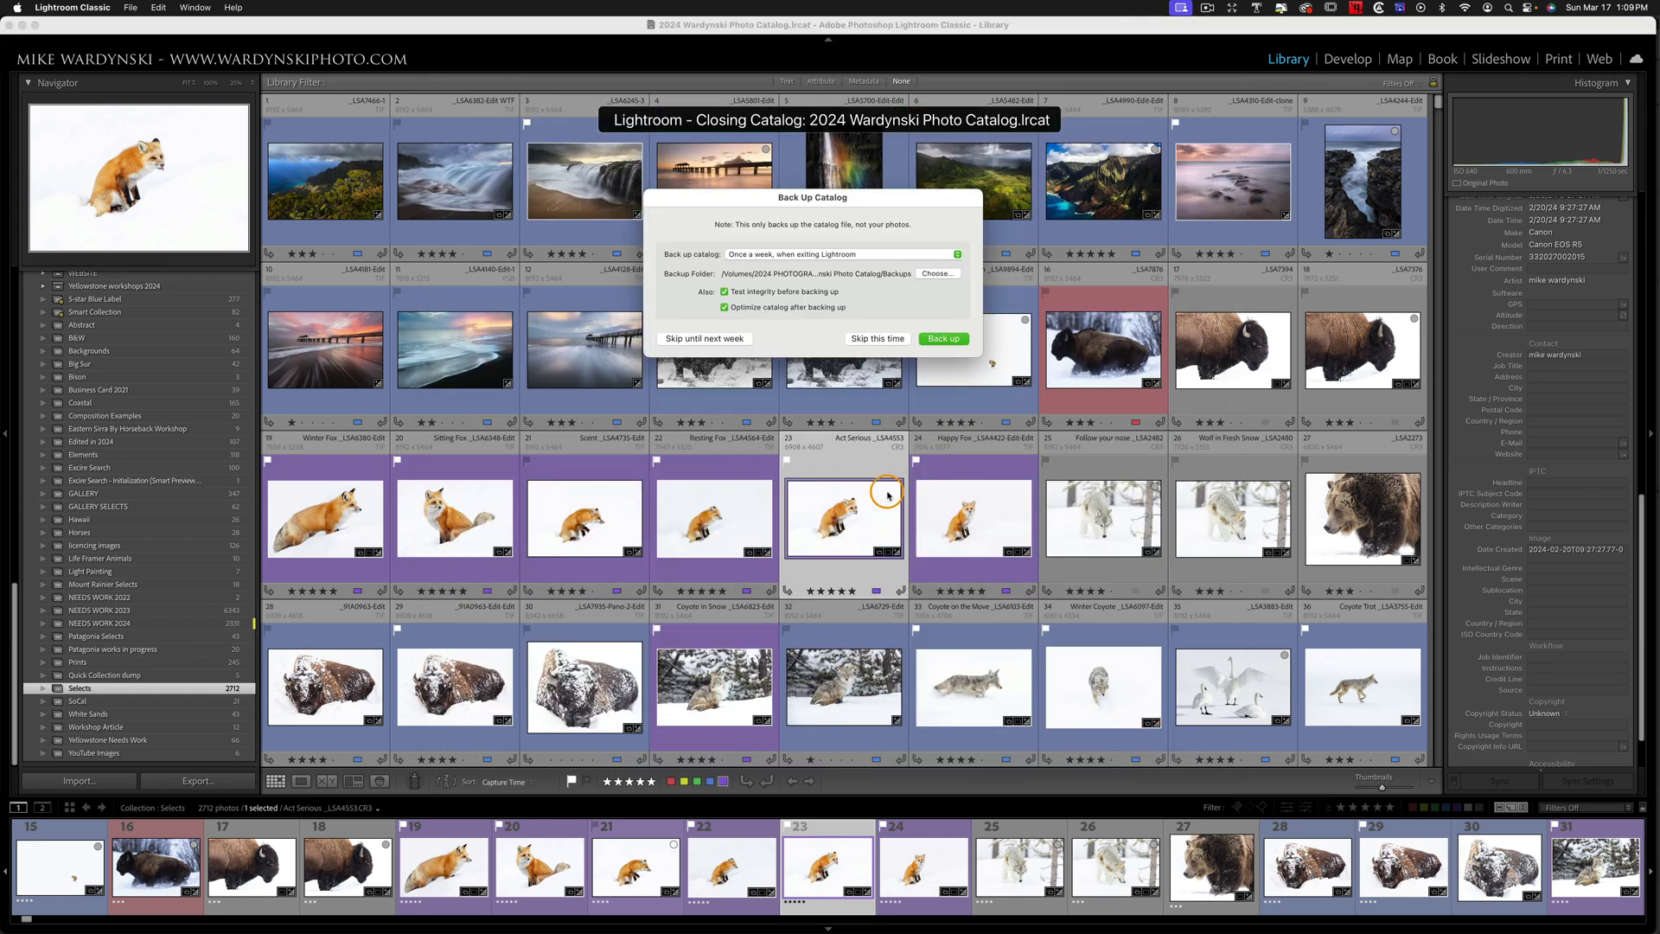
- Skip backing up the 2024 catalog until next week so MIKES LR CAT opens empty
click(718, 338)
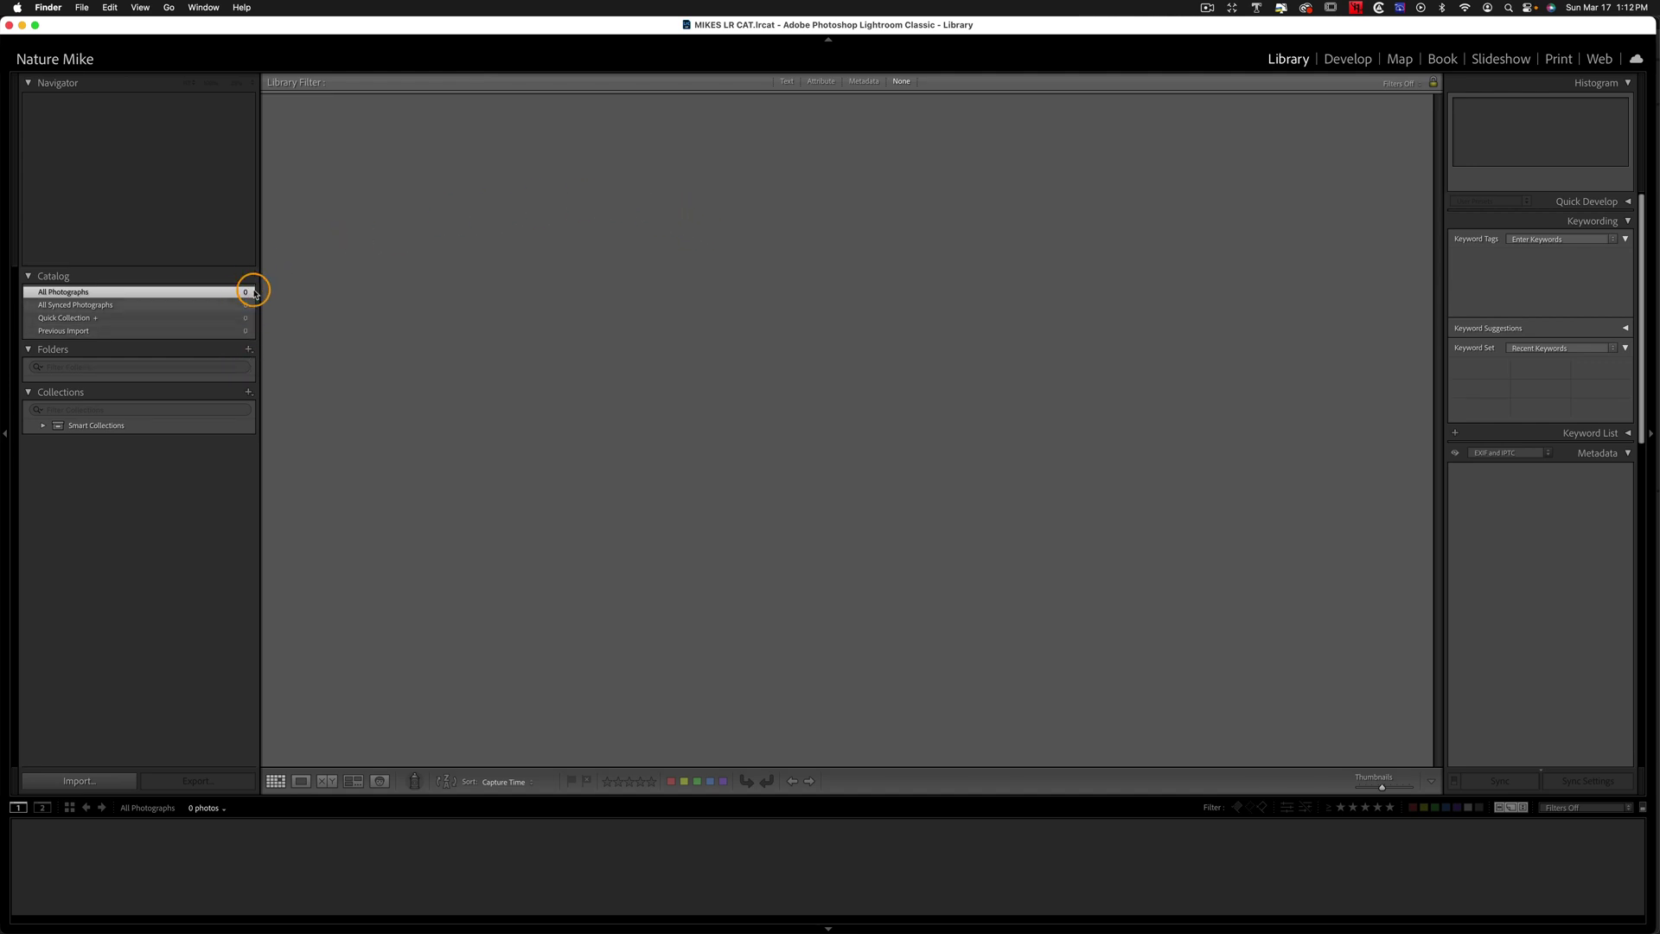
- In Finder's Pictures folder, expand MIKES LR and MIKES LR CAT to check the catalog files
mouse_move(108, 917)
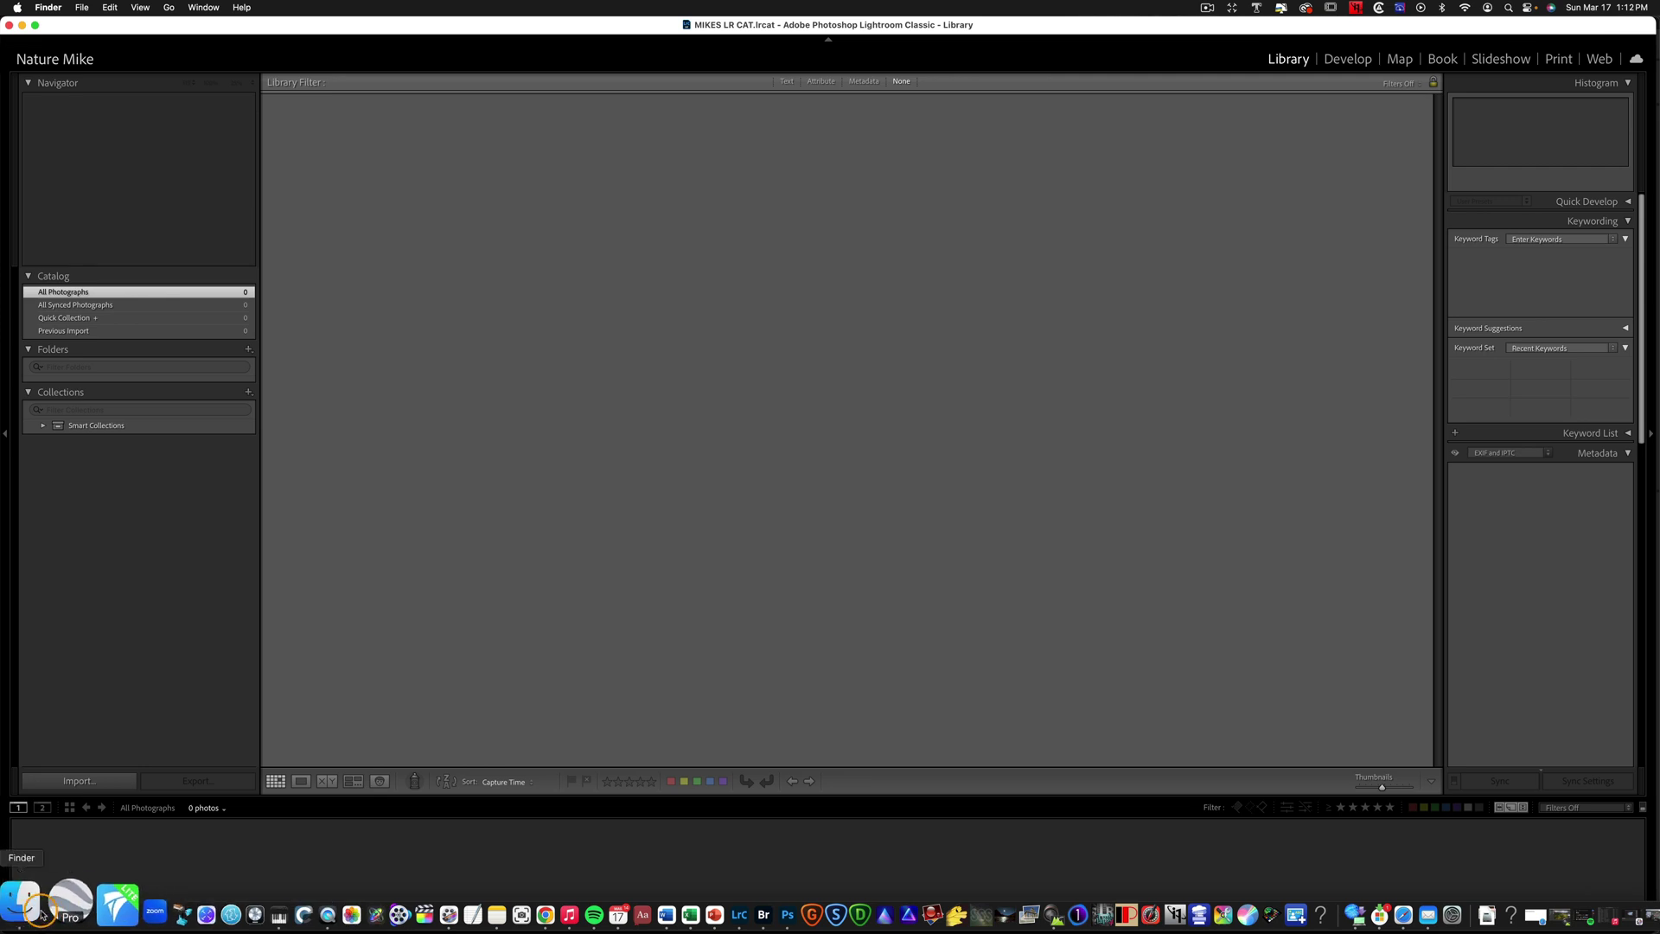
click(12, 910)
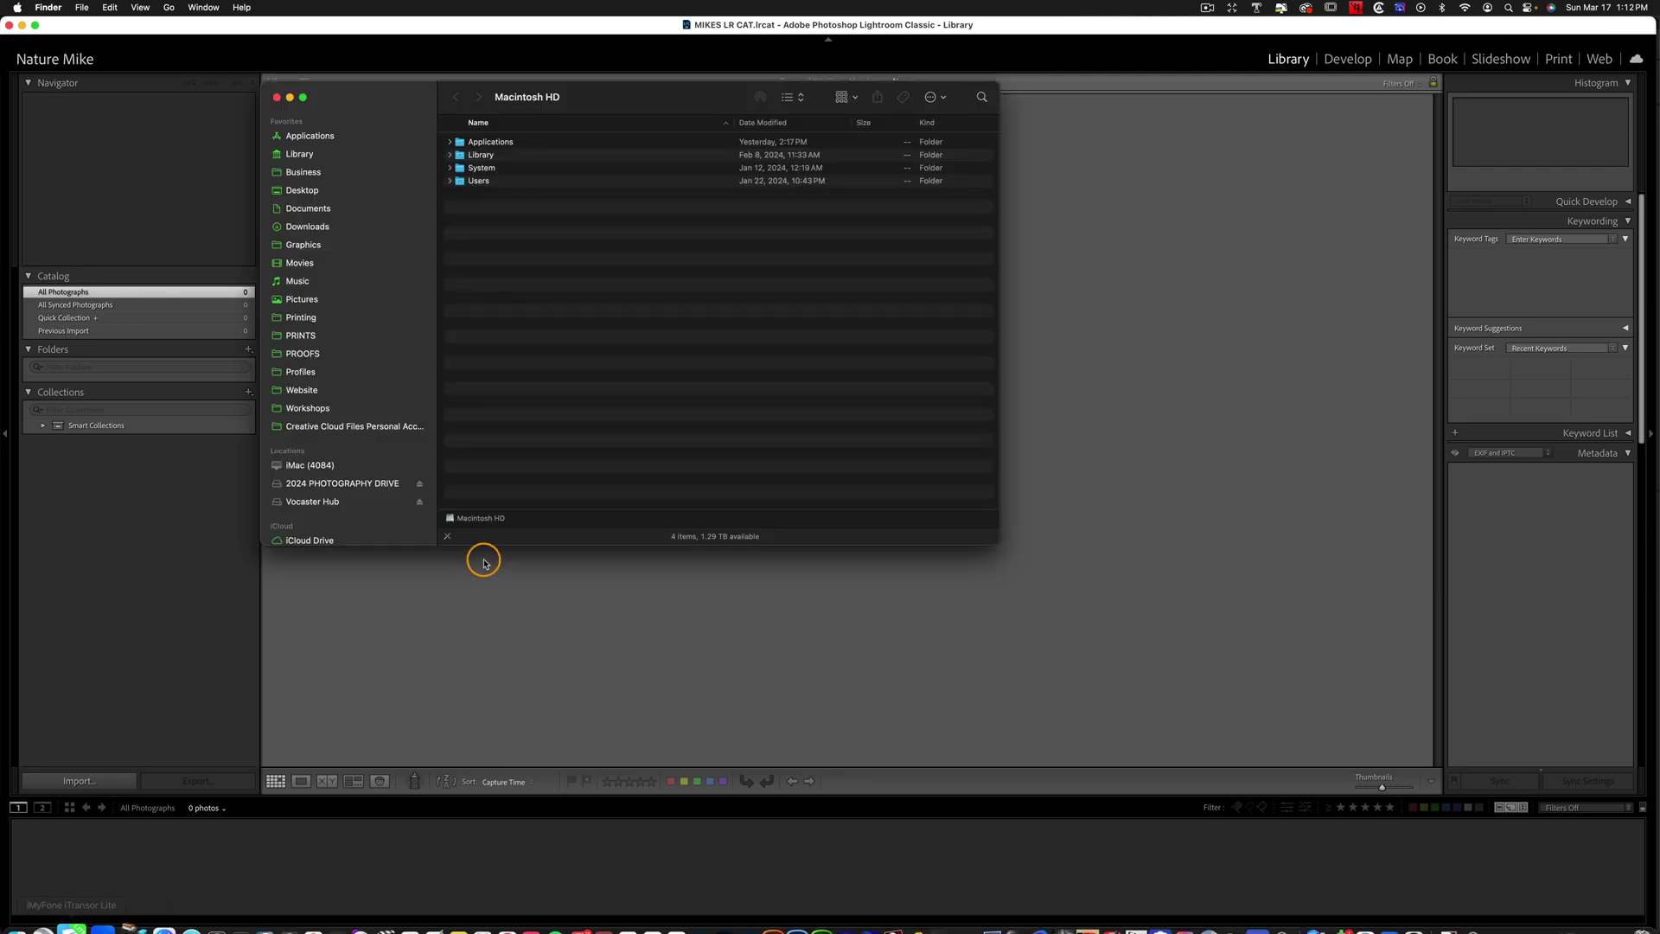
click(303, 299)
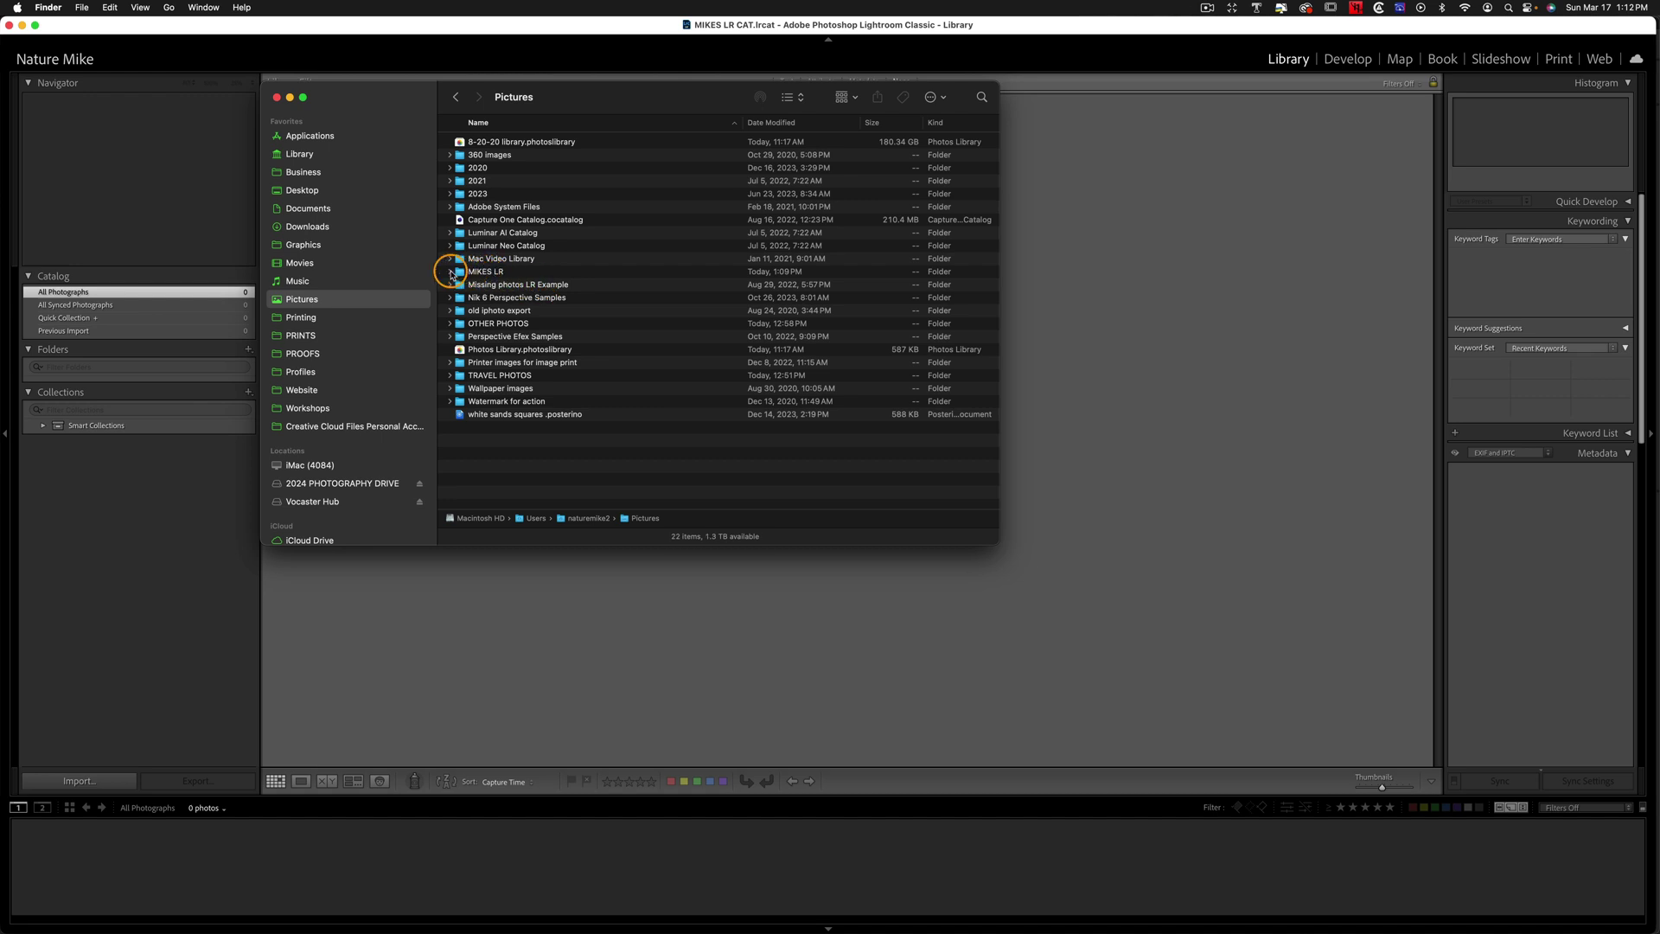
click(450, 273)
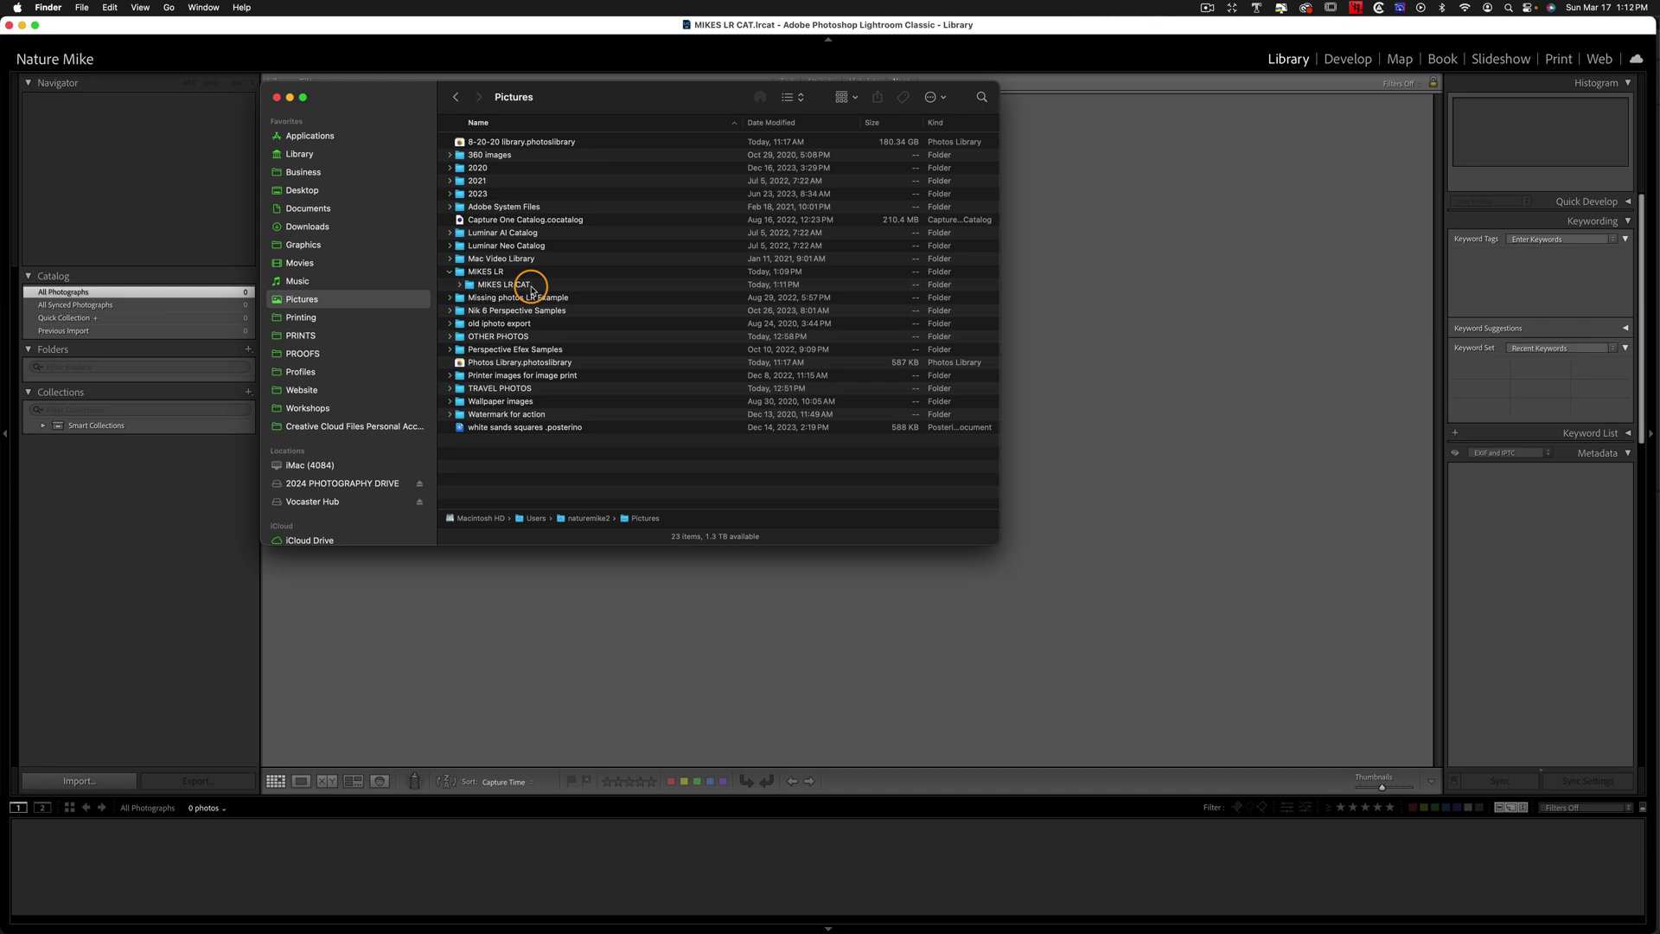
click(459, 285)
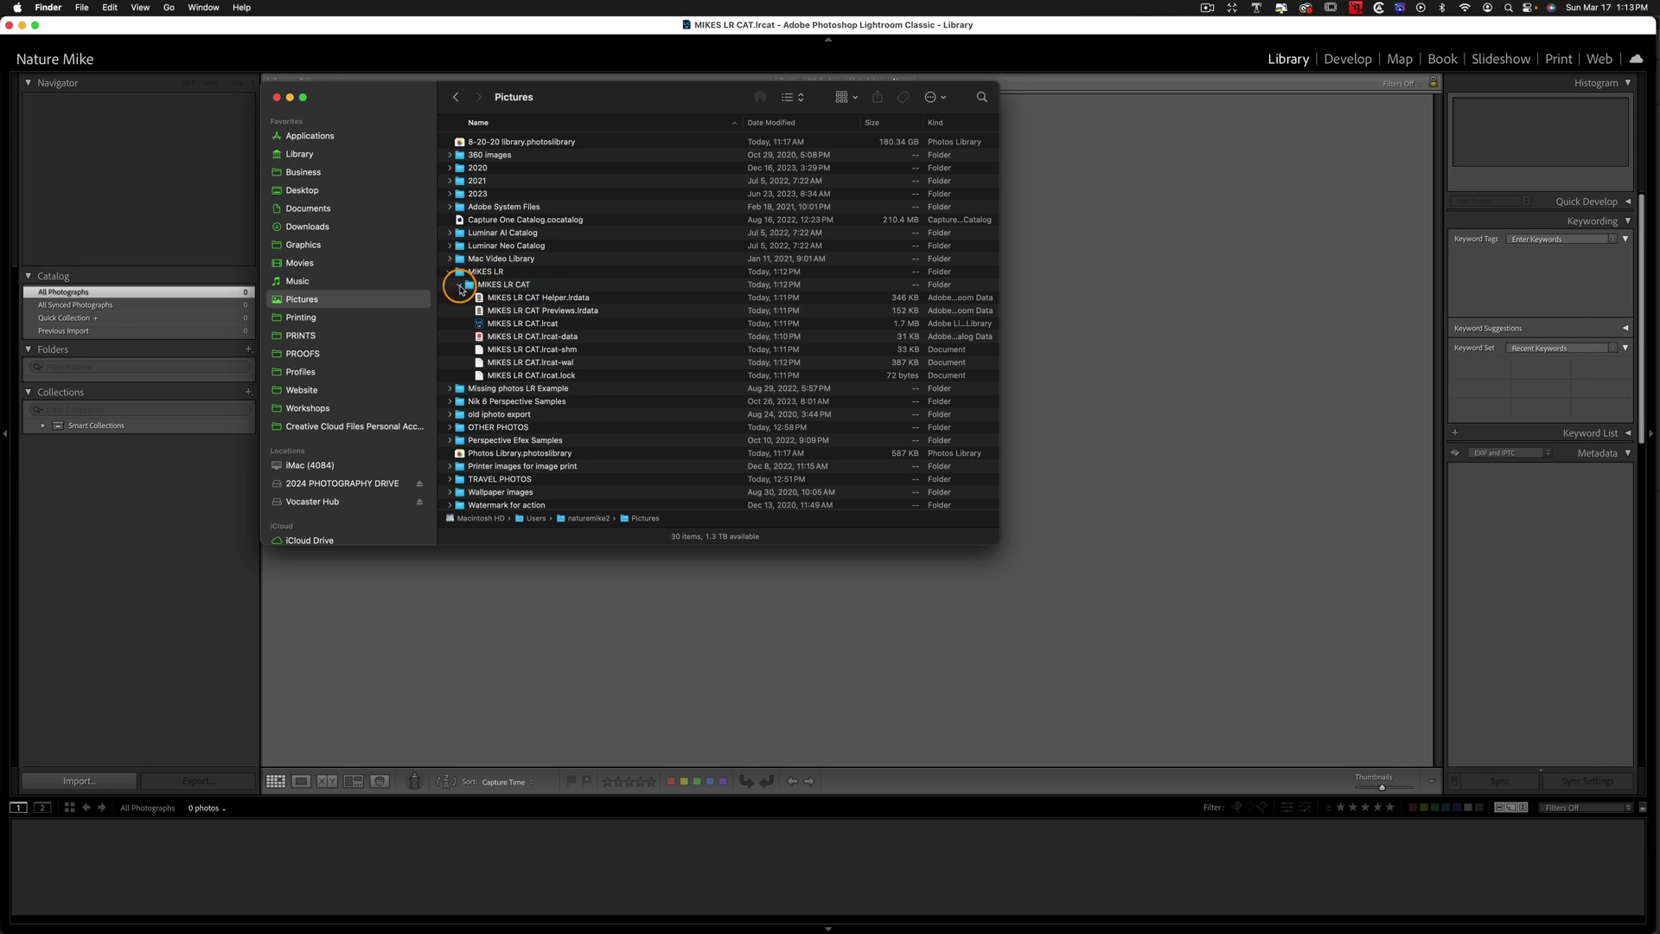
click(459, 286)
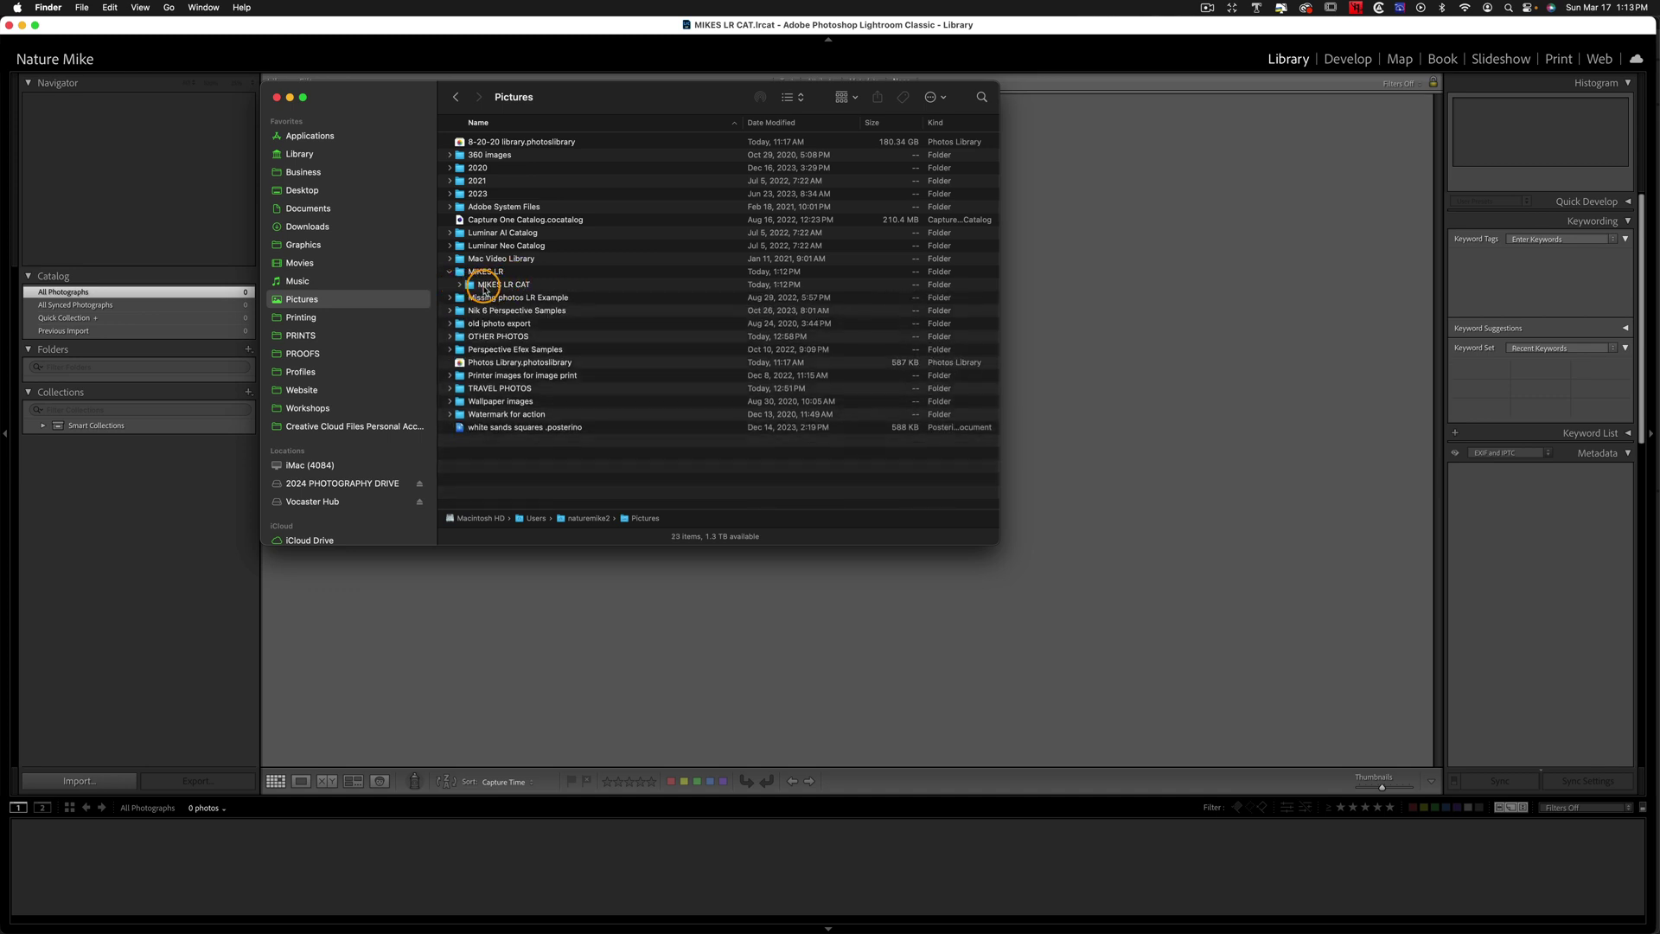
- Create a new Finder folder named LR PHOTOS
click(481, 273)
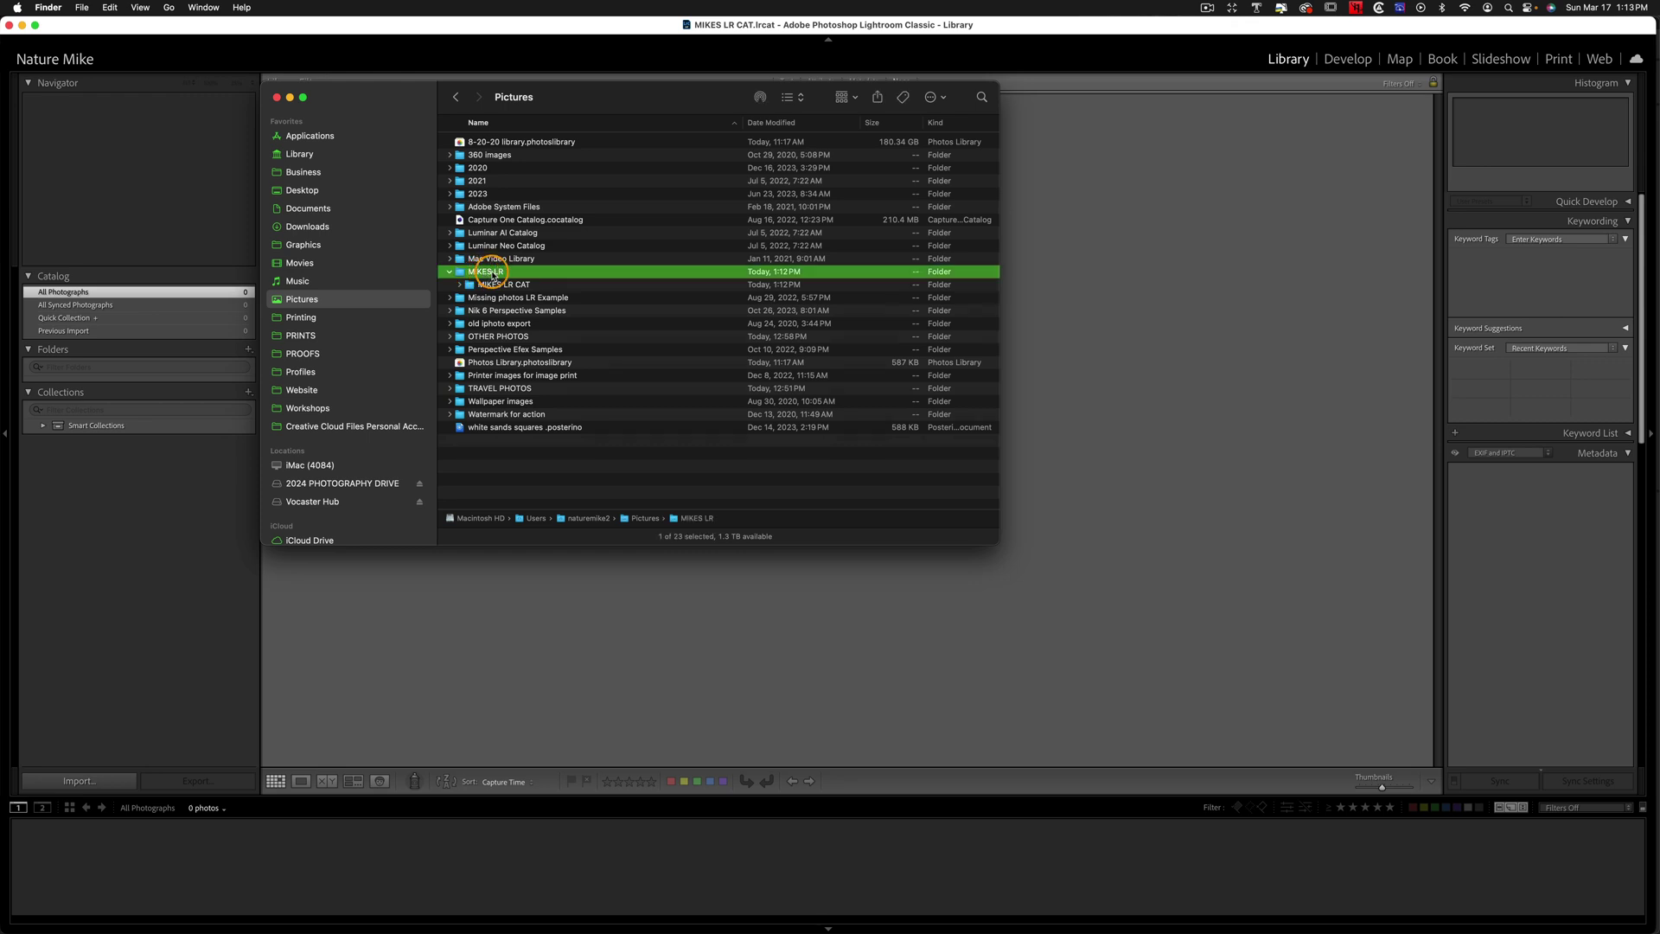
click(82, 8)
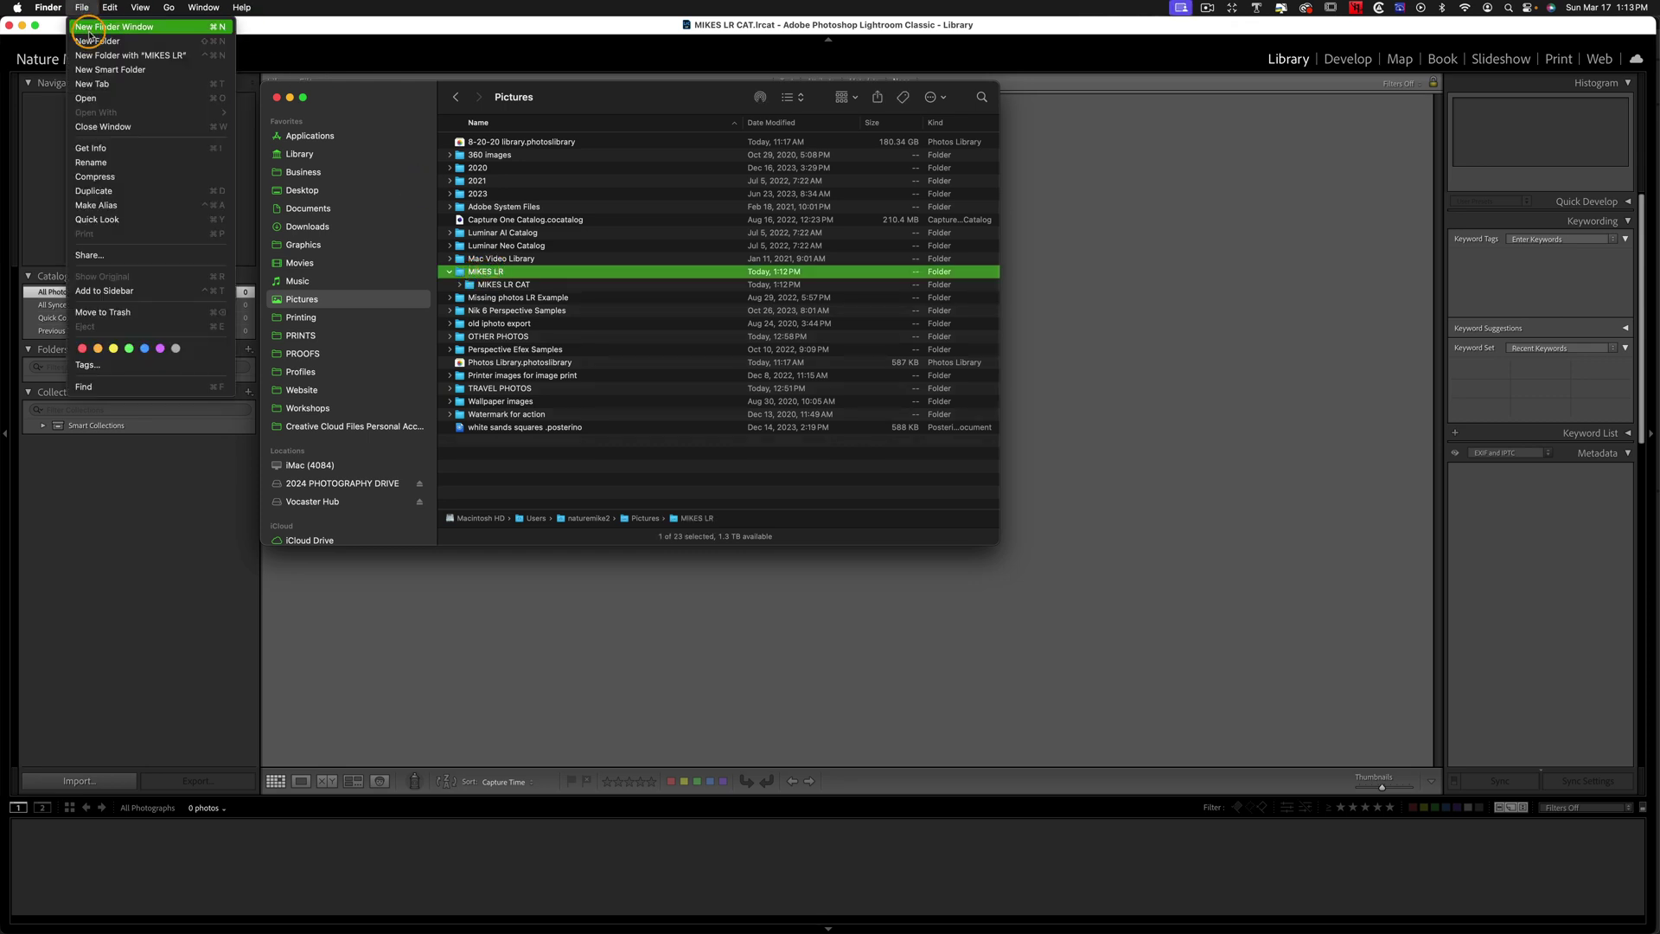
click(94, 42)
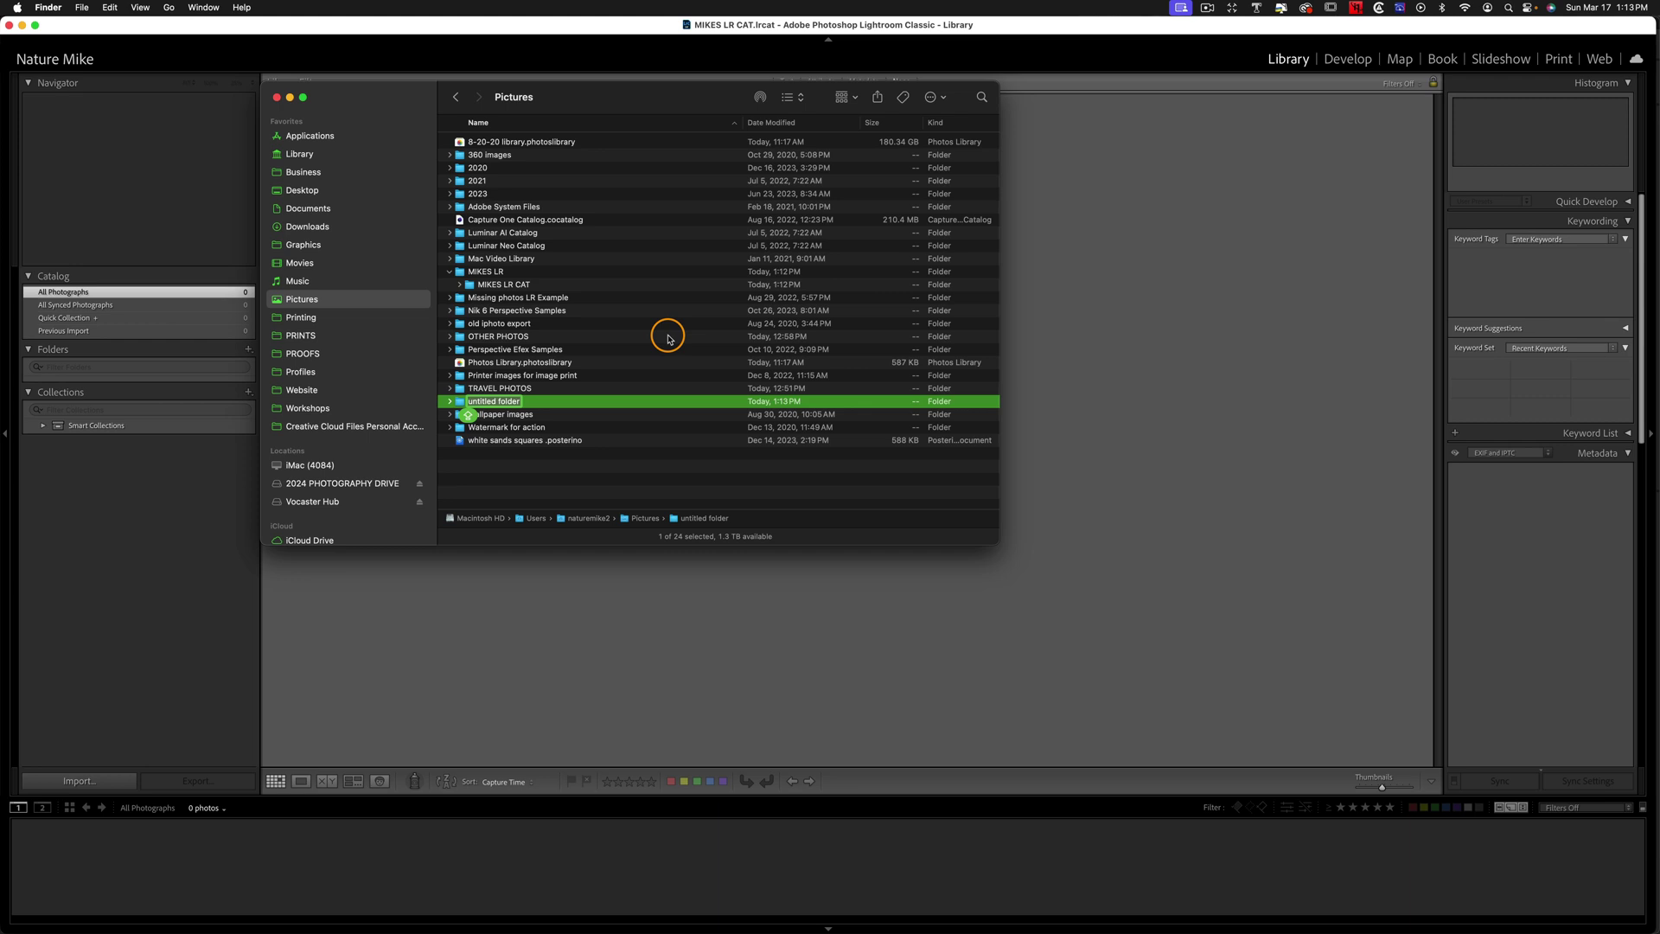
text(LR PHOTOS)
key(Return)
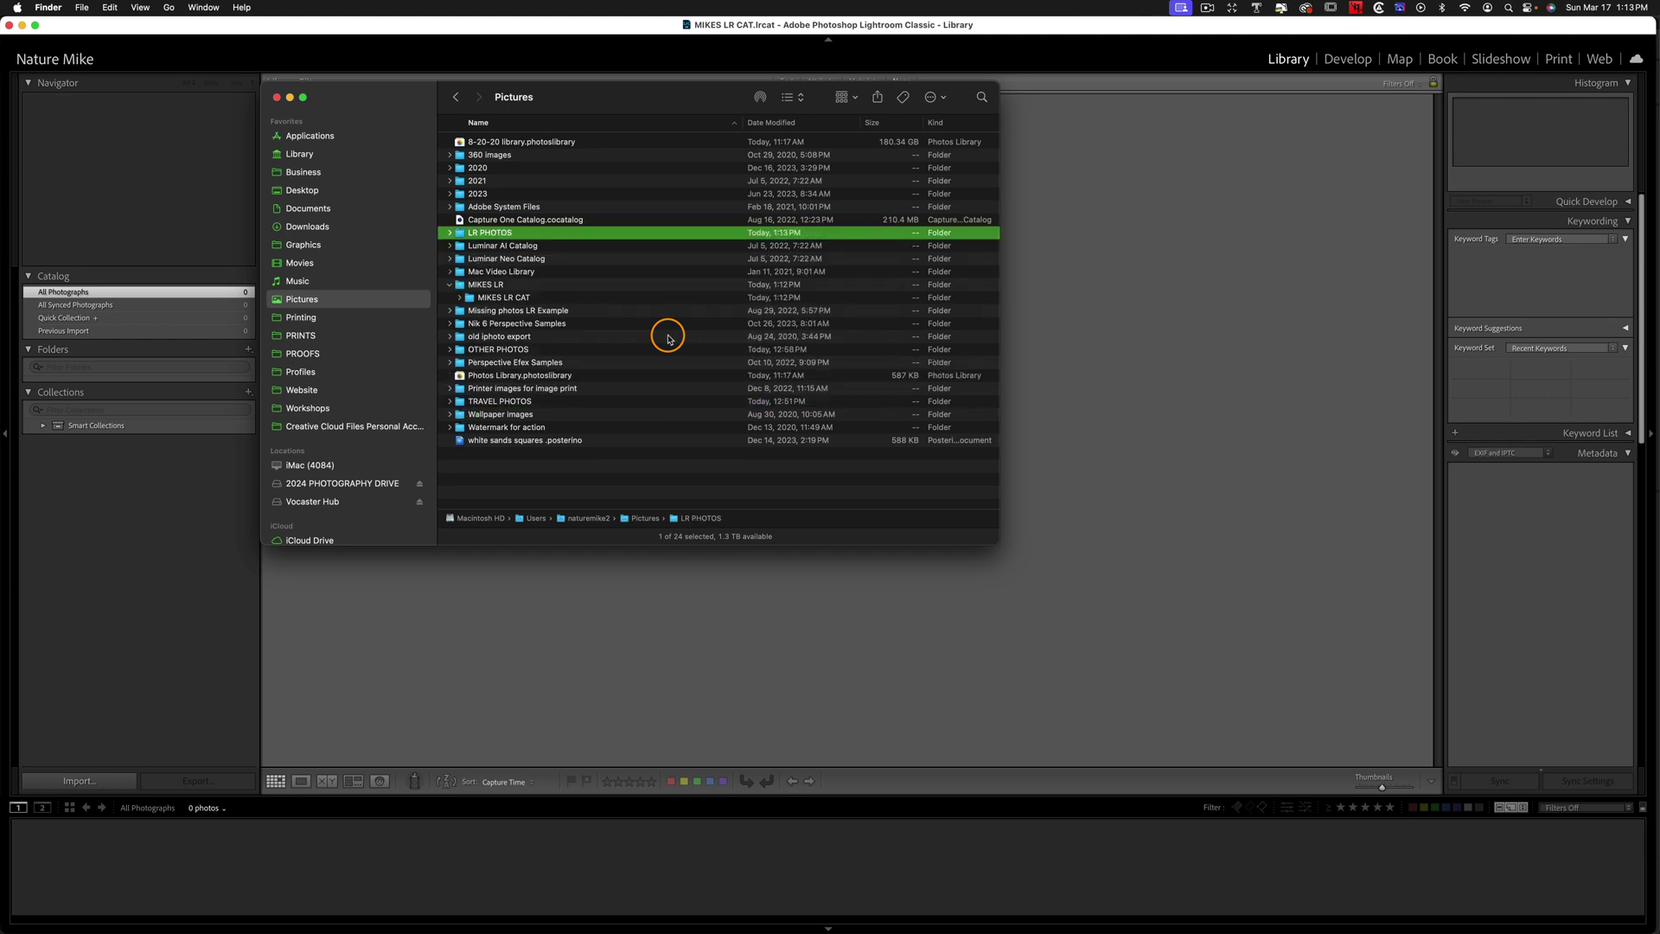
- Move LR PHOTOS into MIKES LR next to the MIKES LR CAT folder
drag(488, 233, 486, 291)
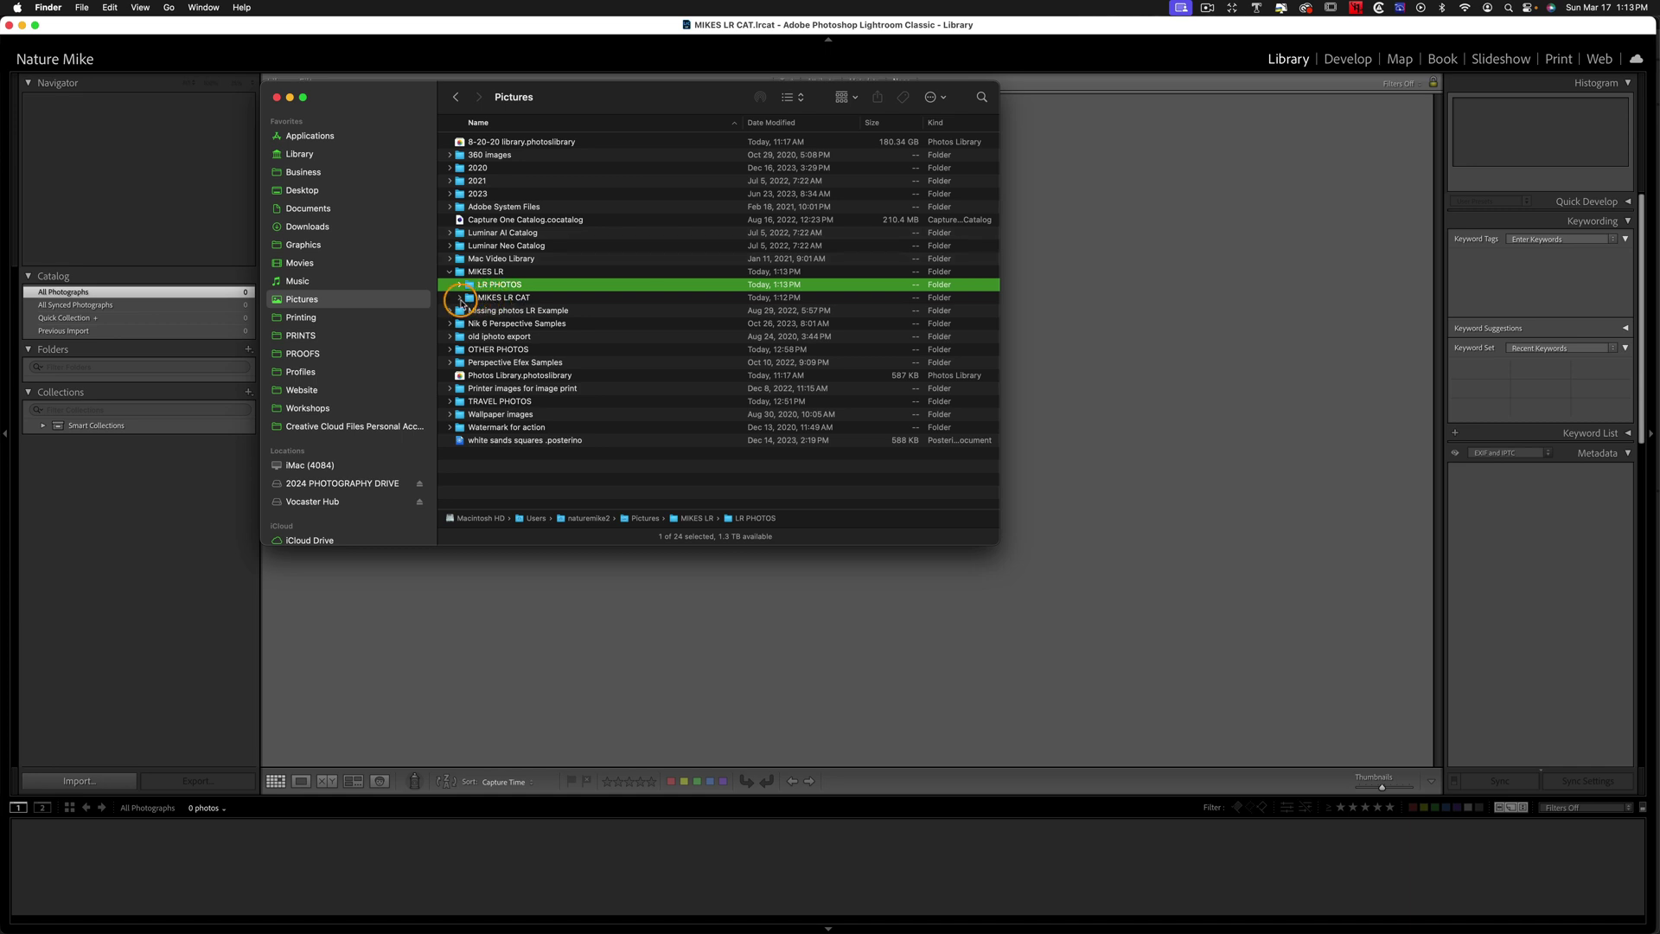
click(460, 297)
click(459, 298)
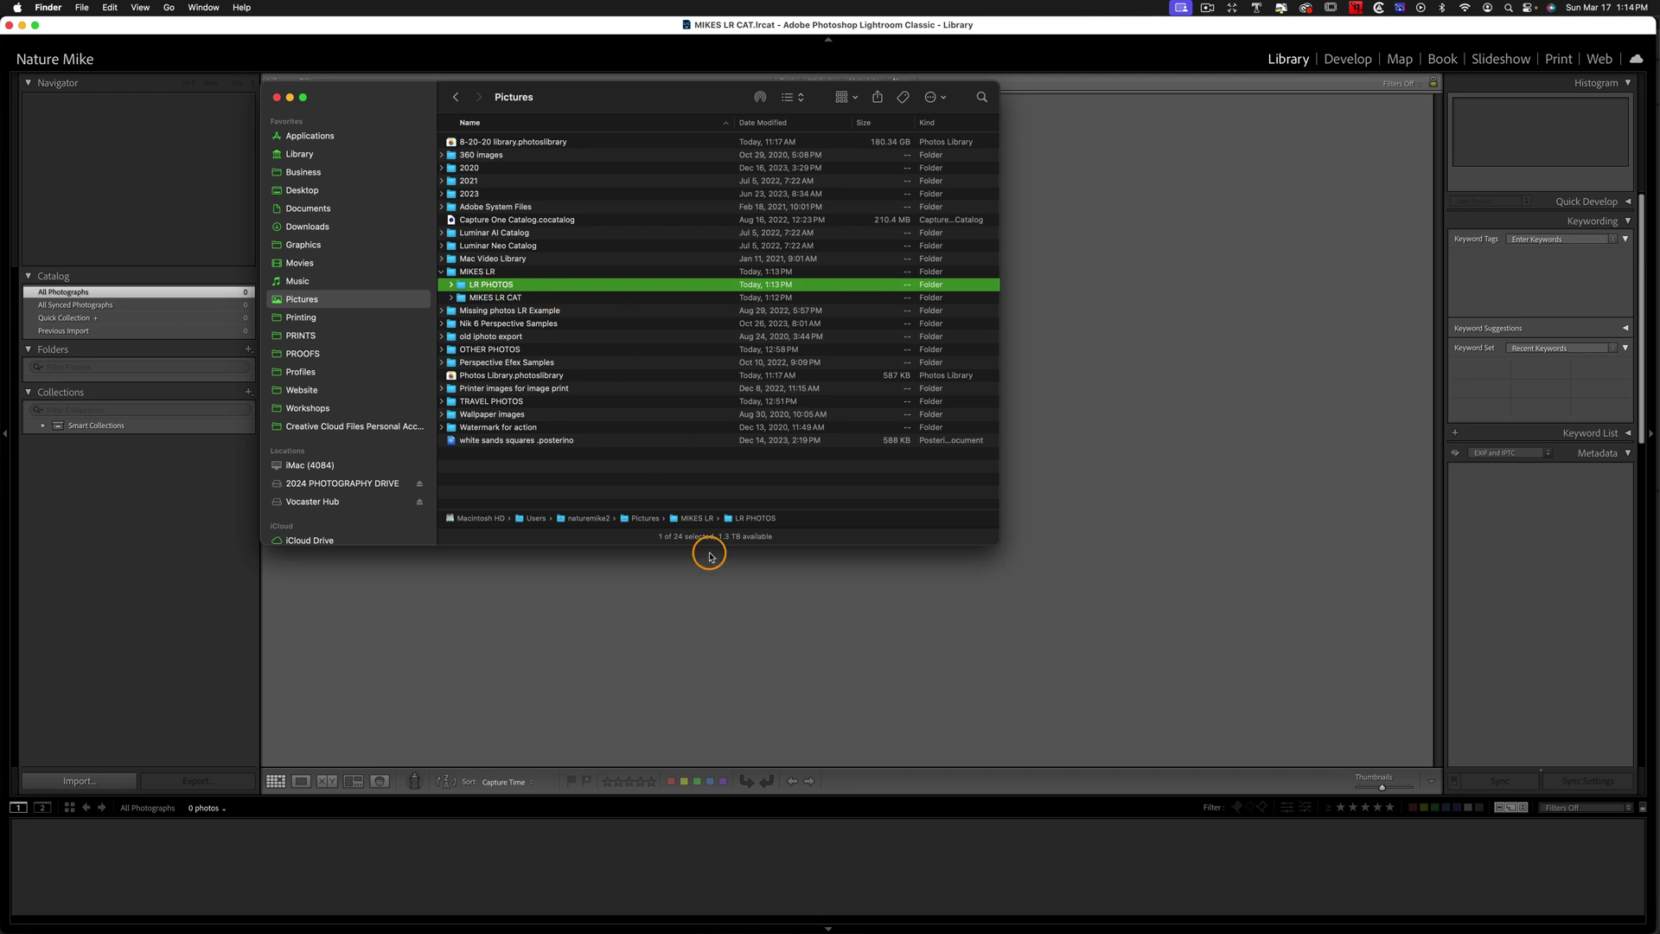
- In Bridge, browse TRAVEL PHOTOS' Landscapes, People and Wildlife subfolders and preview the fox shot _LSA6027.cr3
mouse_move(809, 921)
click(672, 924)
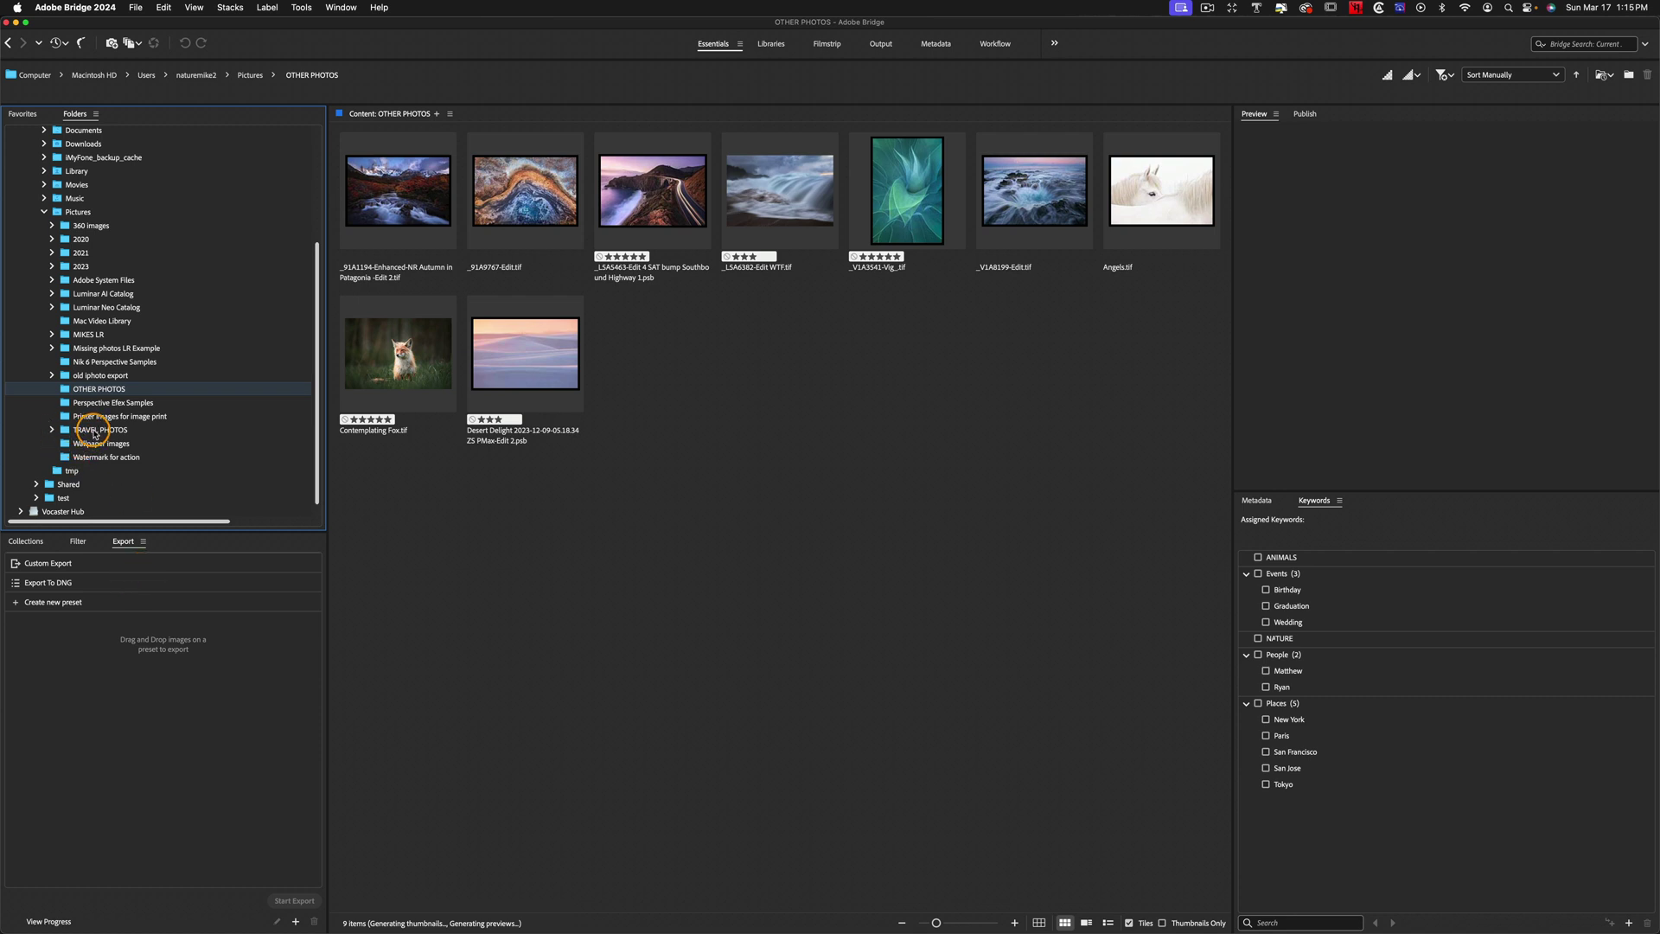
click(95, 430)
click(52, 429)
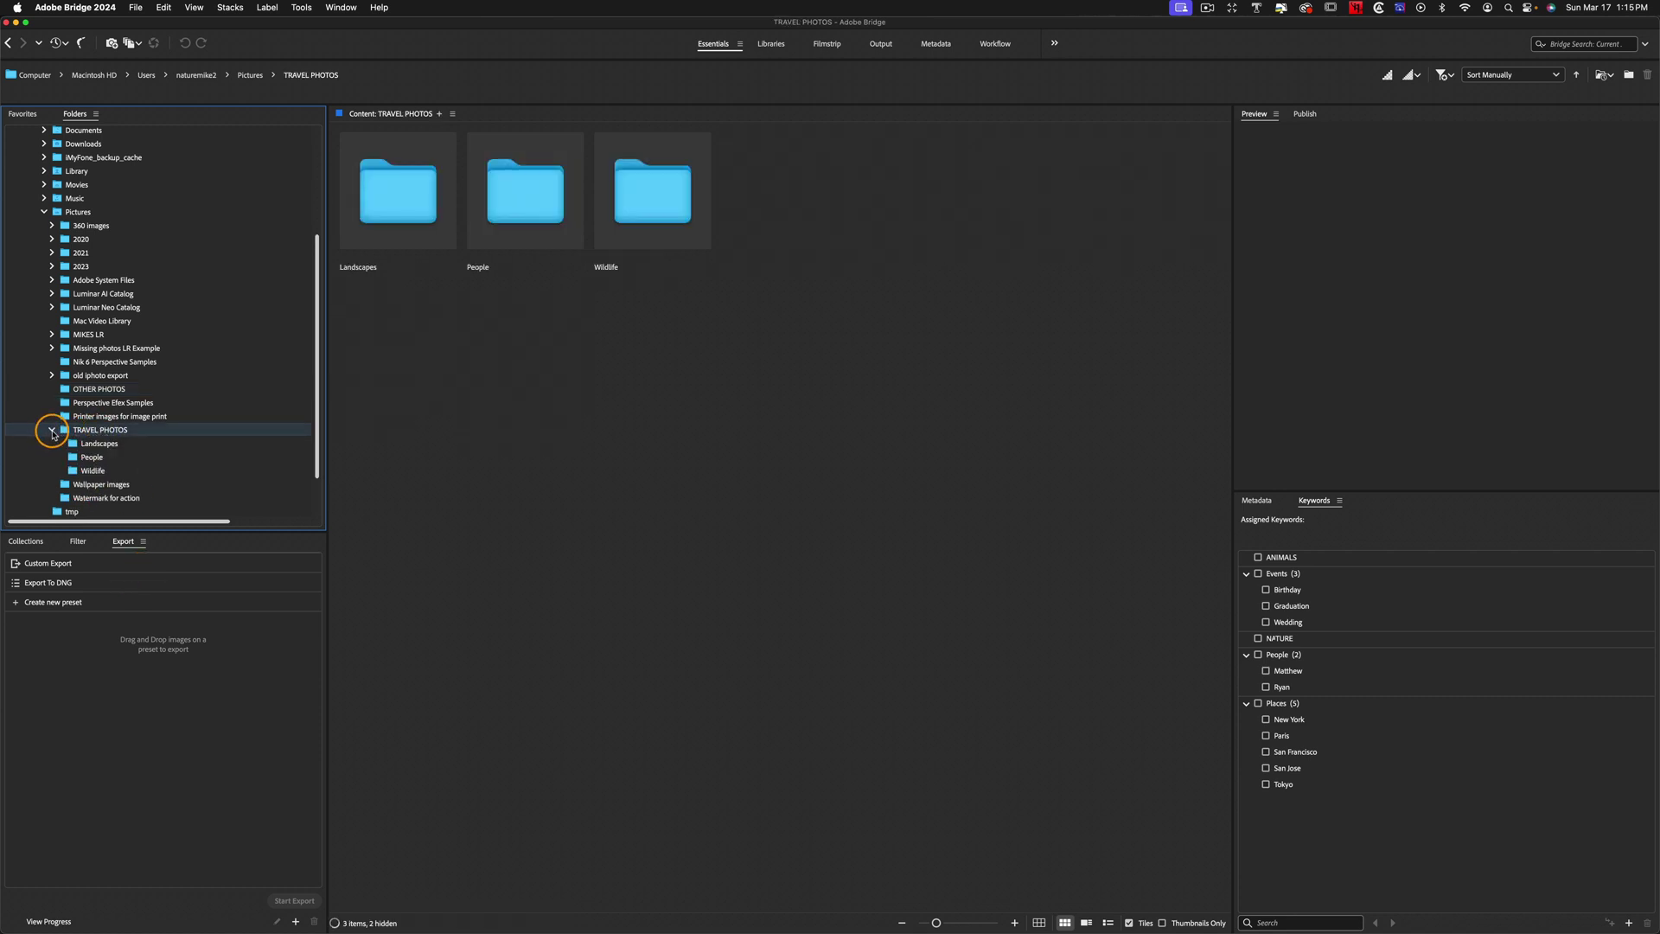
click(95, 445)
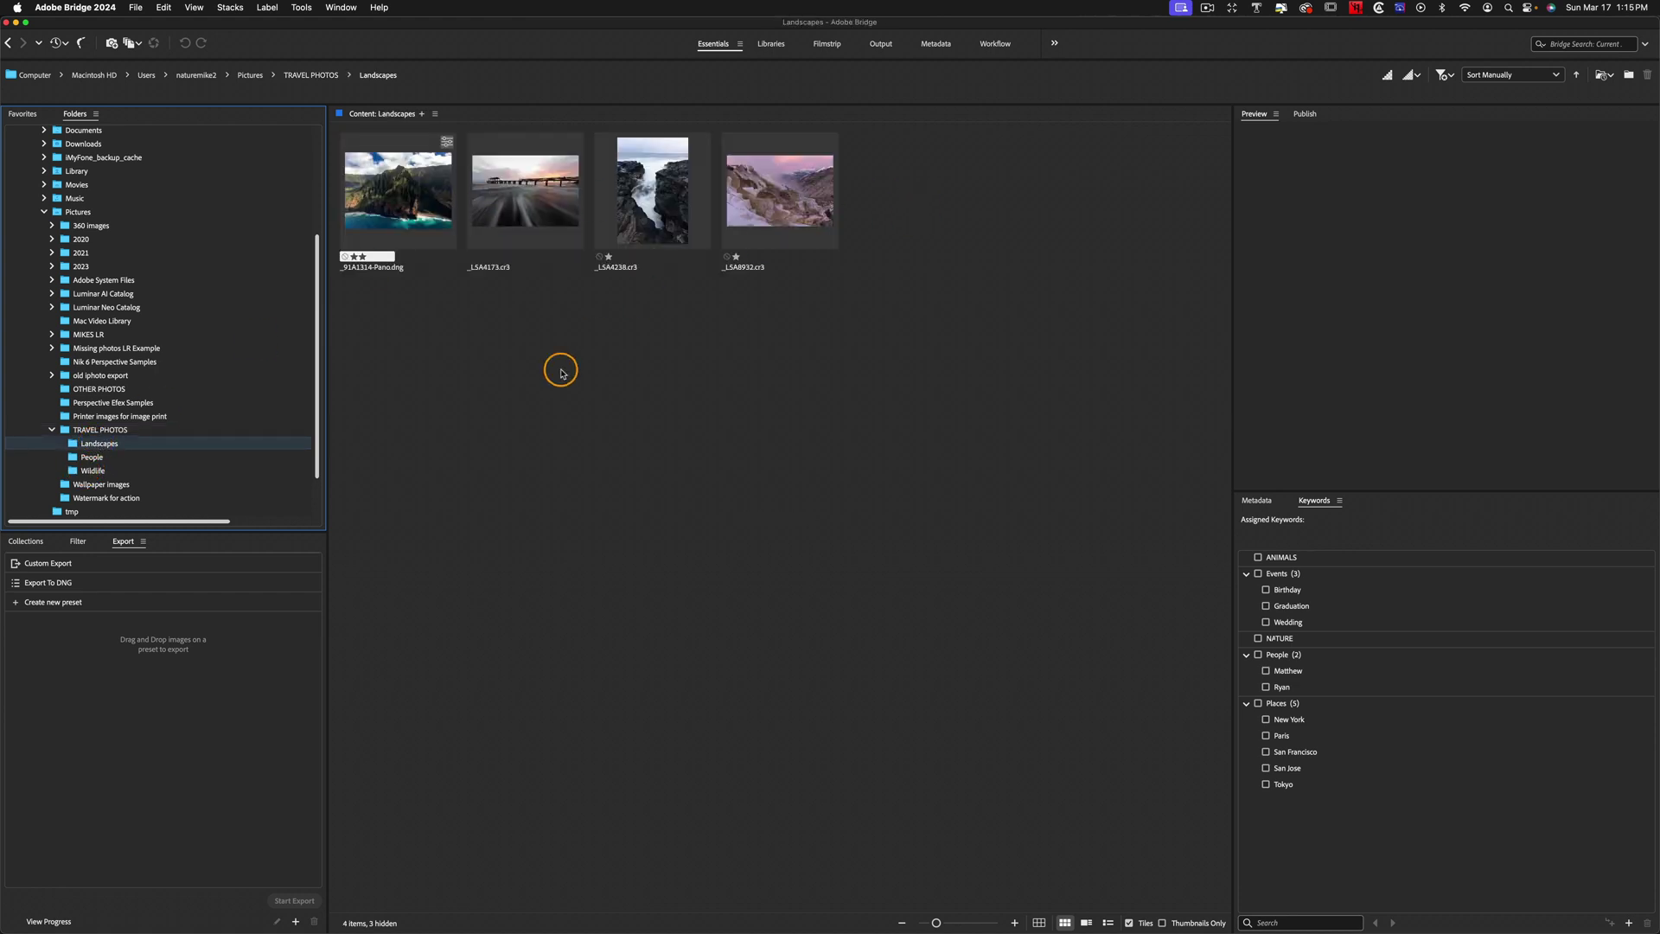
click(95, 457)
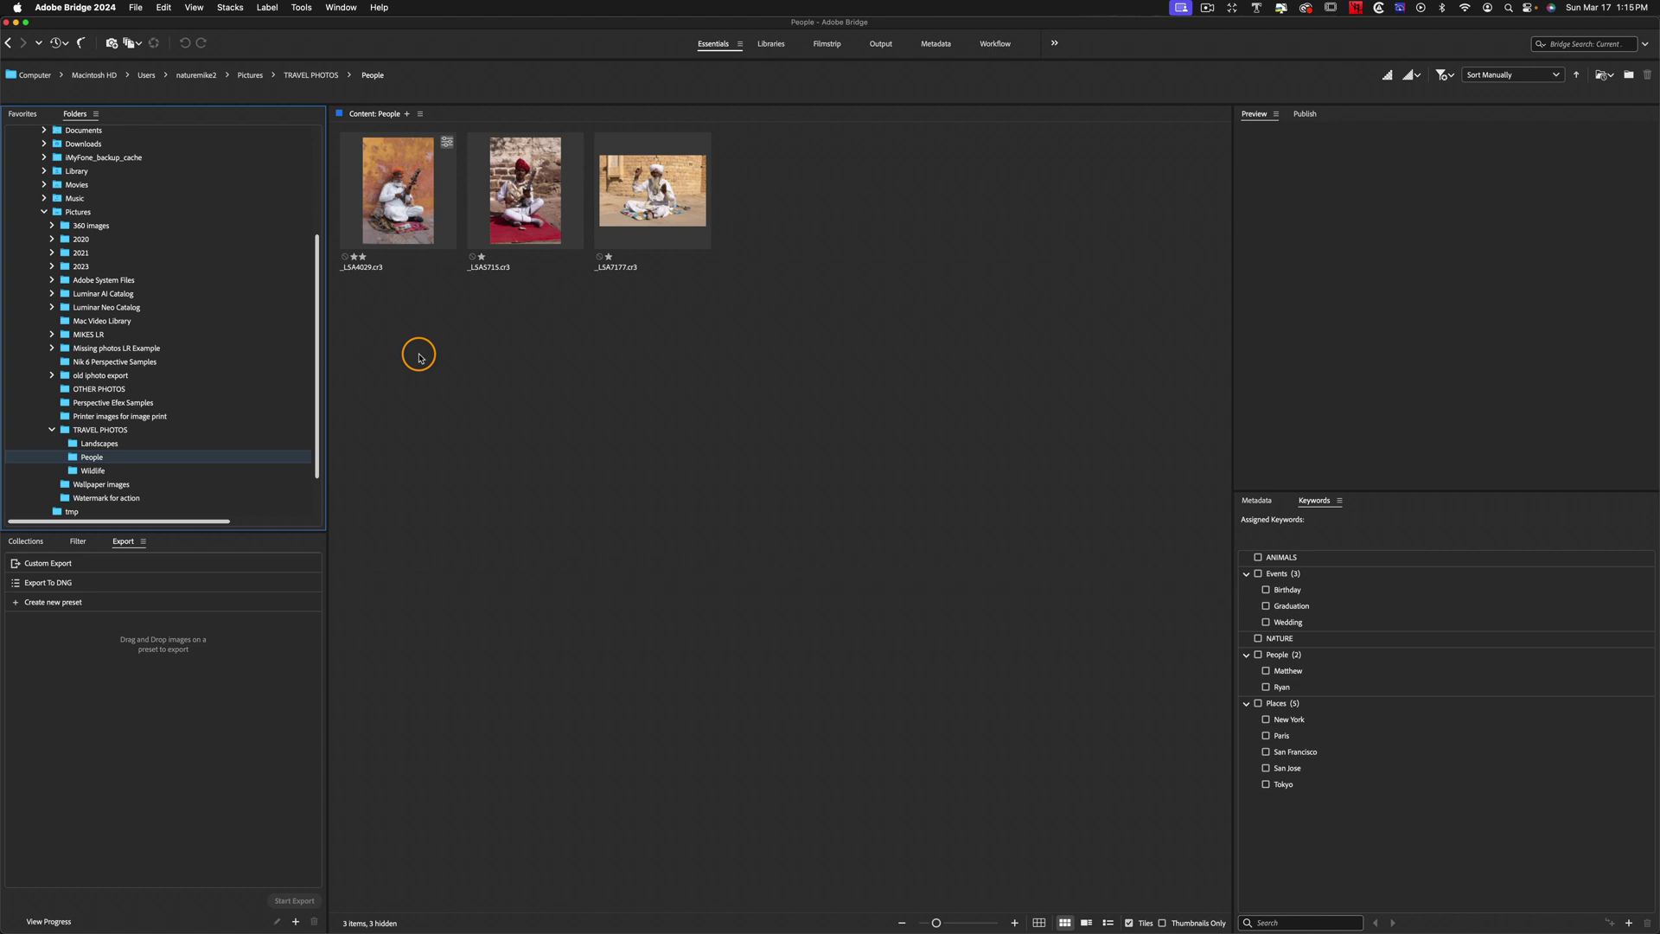
click(93, 470)
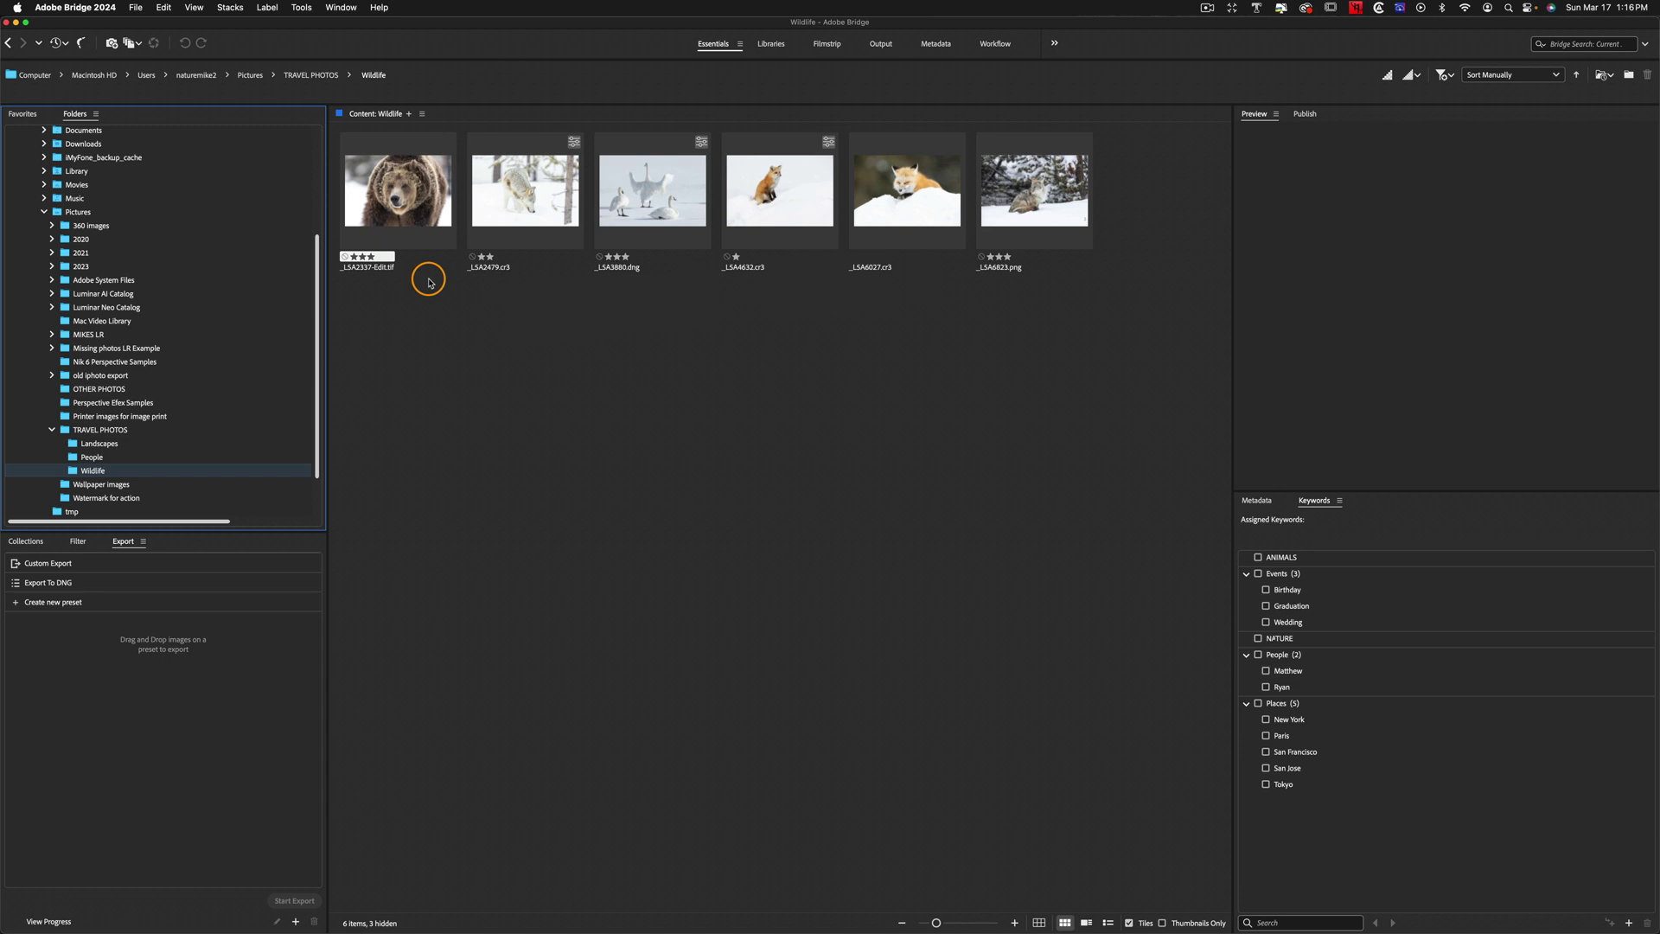
click(919, 184)
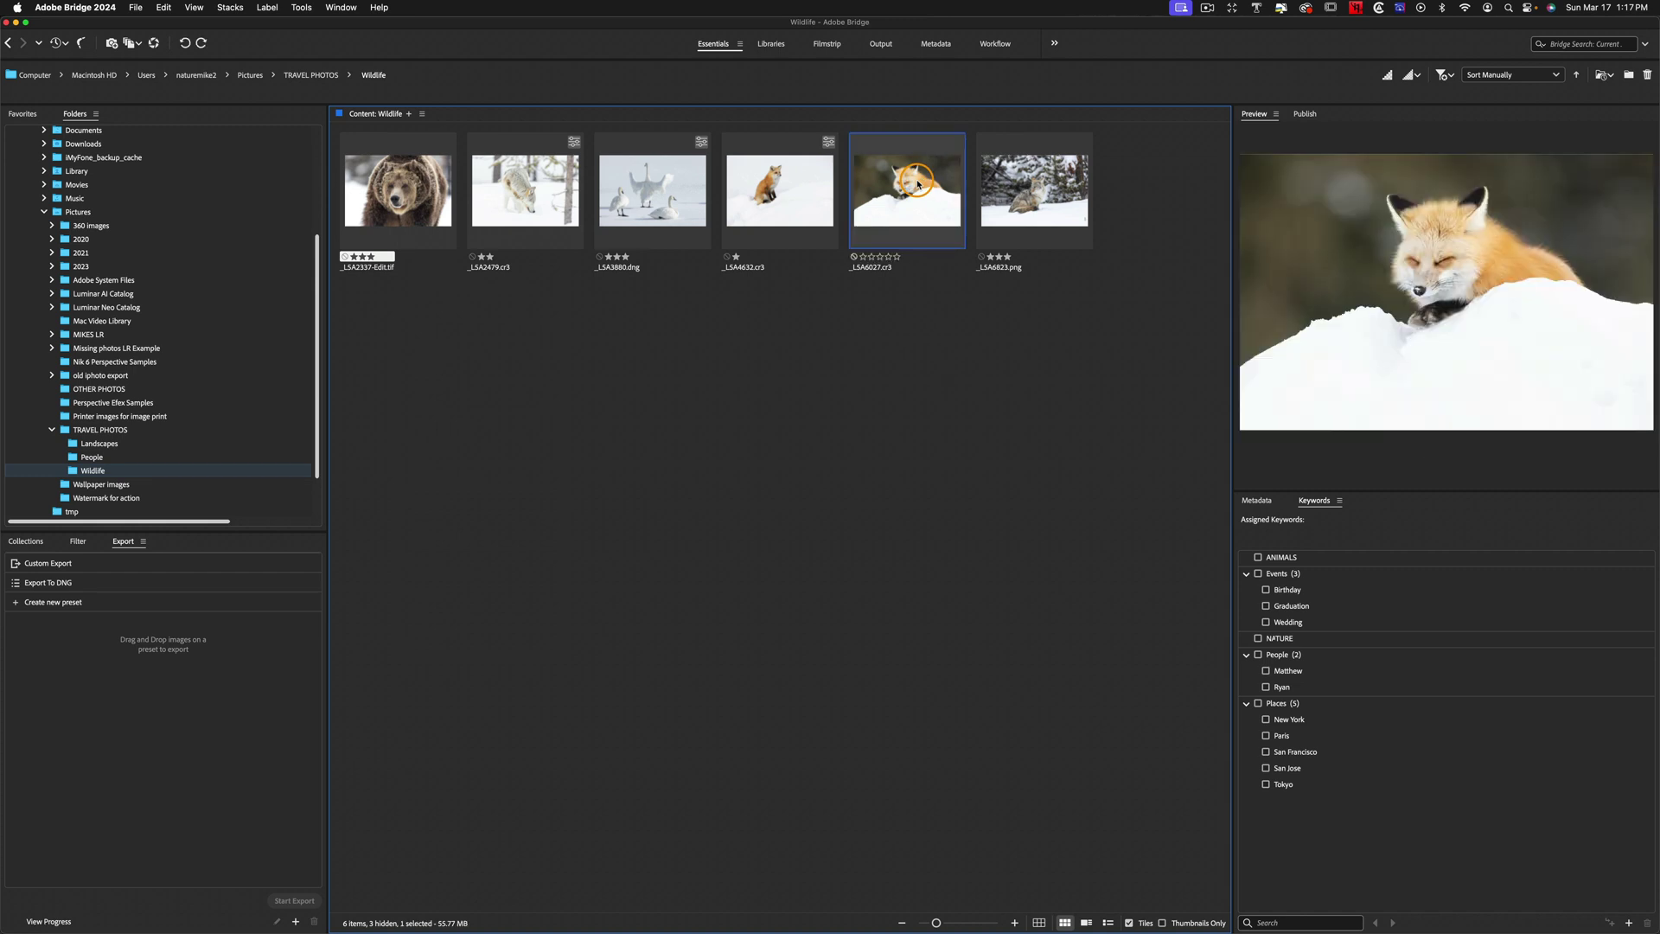
- Convert the fox photo to black-and-white in Camera Raw with Highlights pulled to -100
double_click(918, 184)
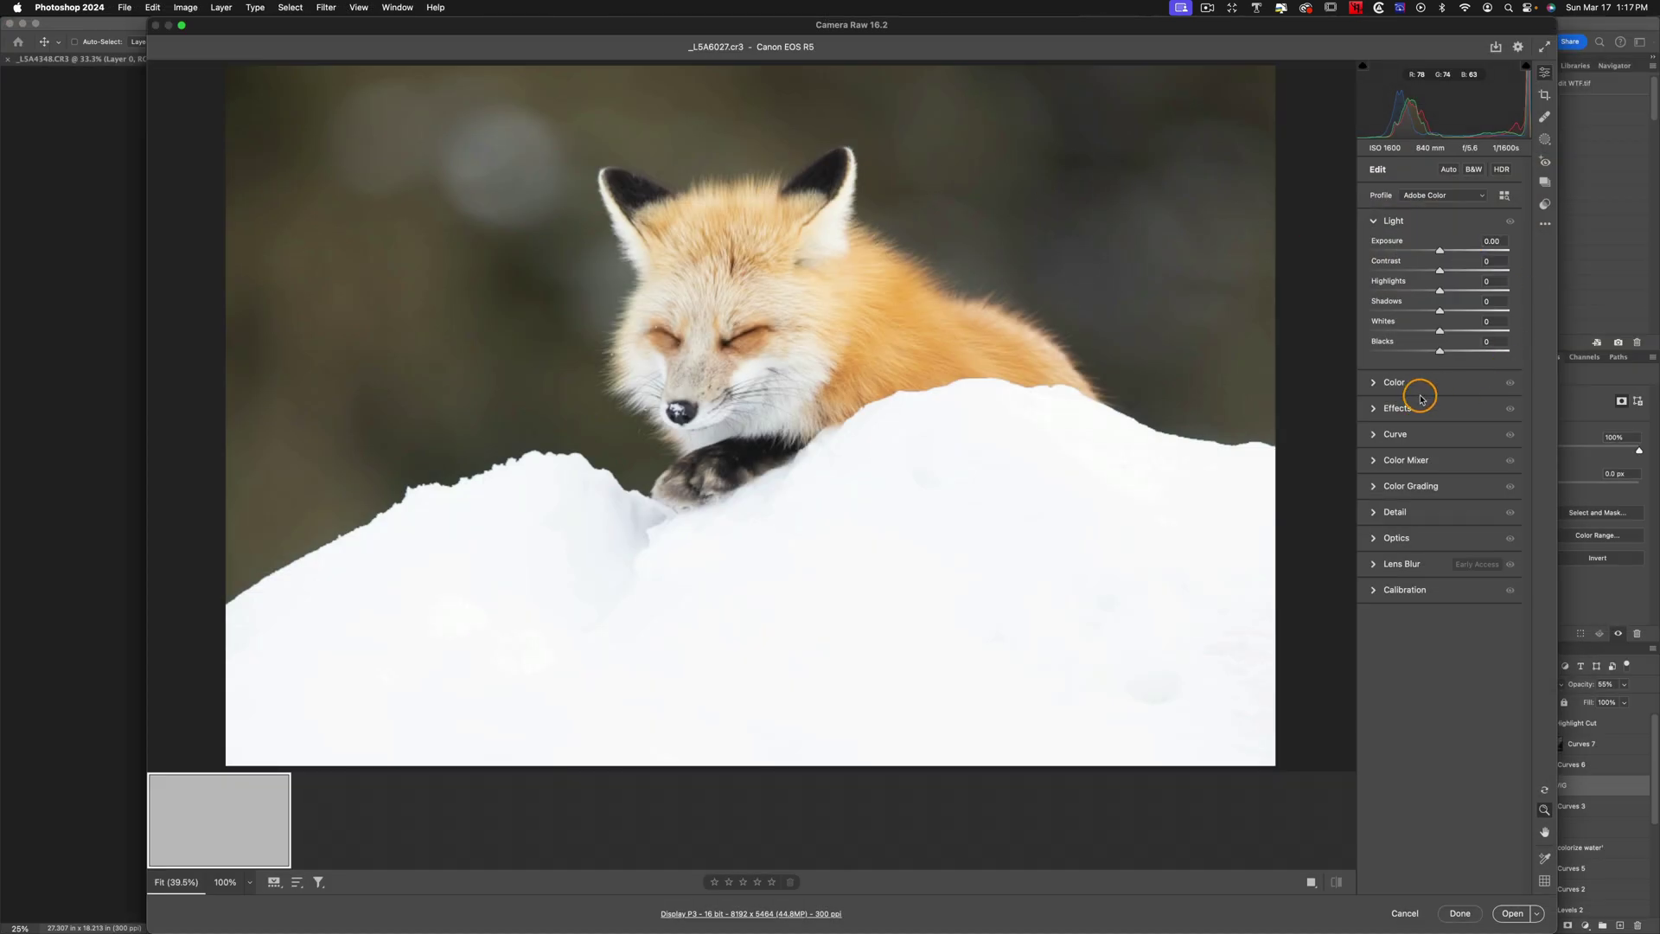
click(1473, 171)
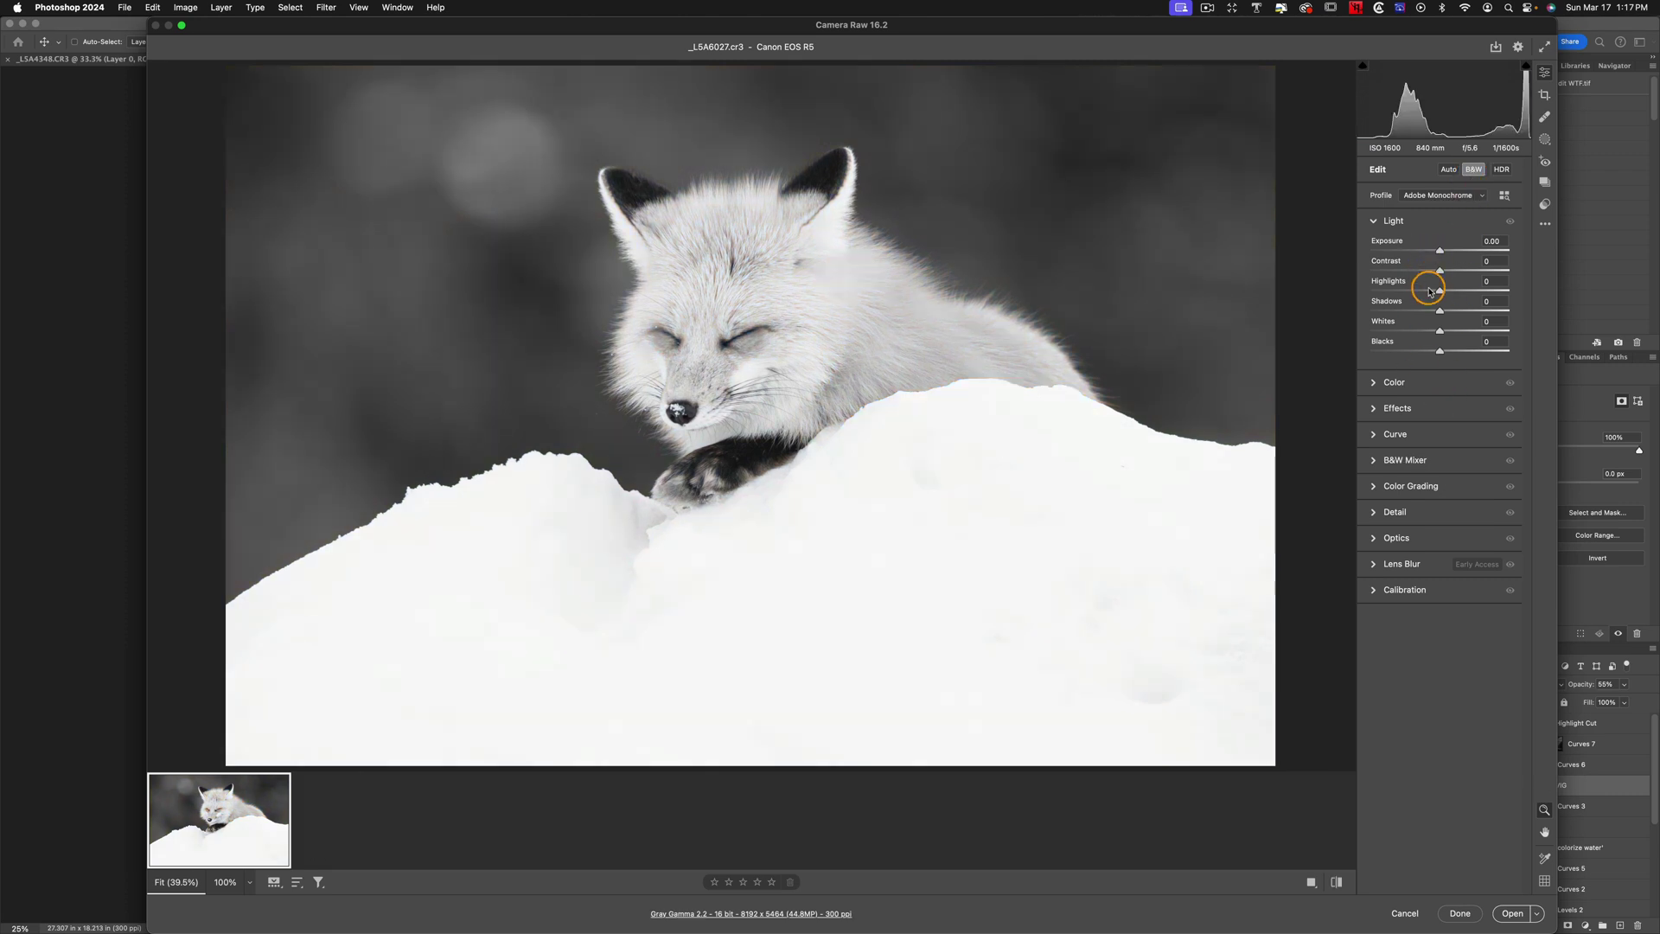
mouse_move(1428, 281)
mouse_down()
mouse_move(1354, 286)
mouse_move(1428, 250)
mouse_up()
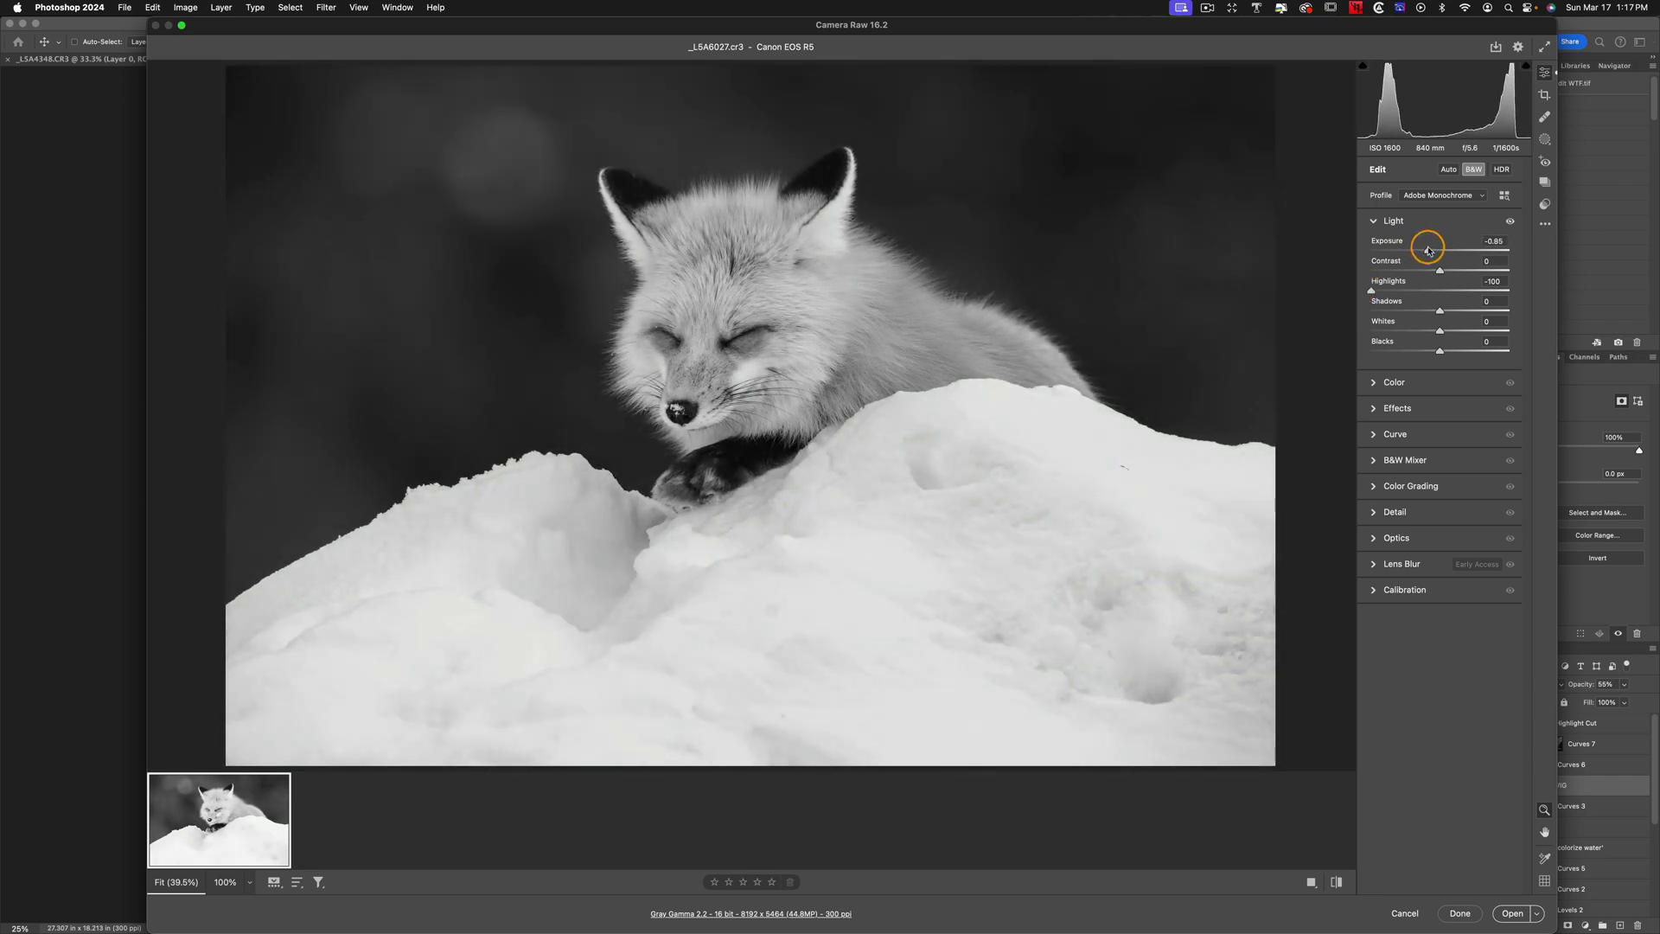
click(1460, 914)
- Convert the pier photo _LSA4173.cr3 in Landscapes to black-and-white in Camera Raw
click(105, 444)
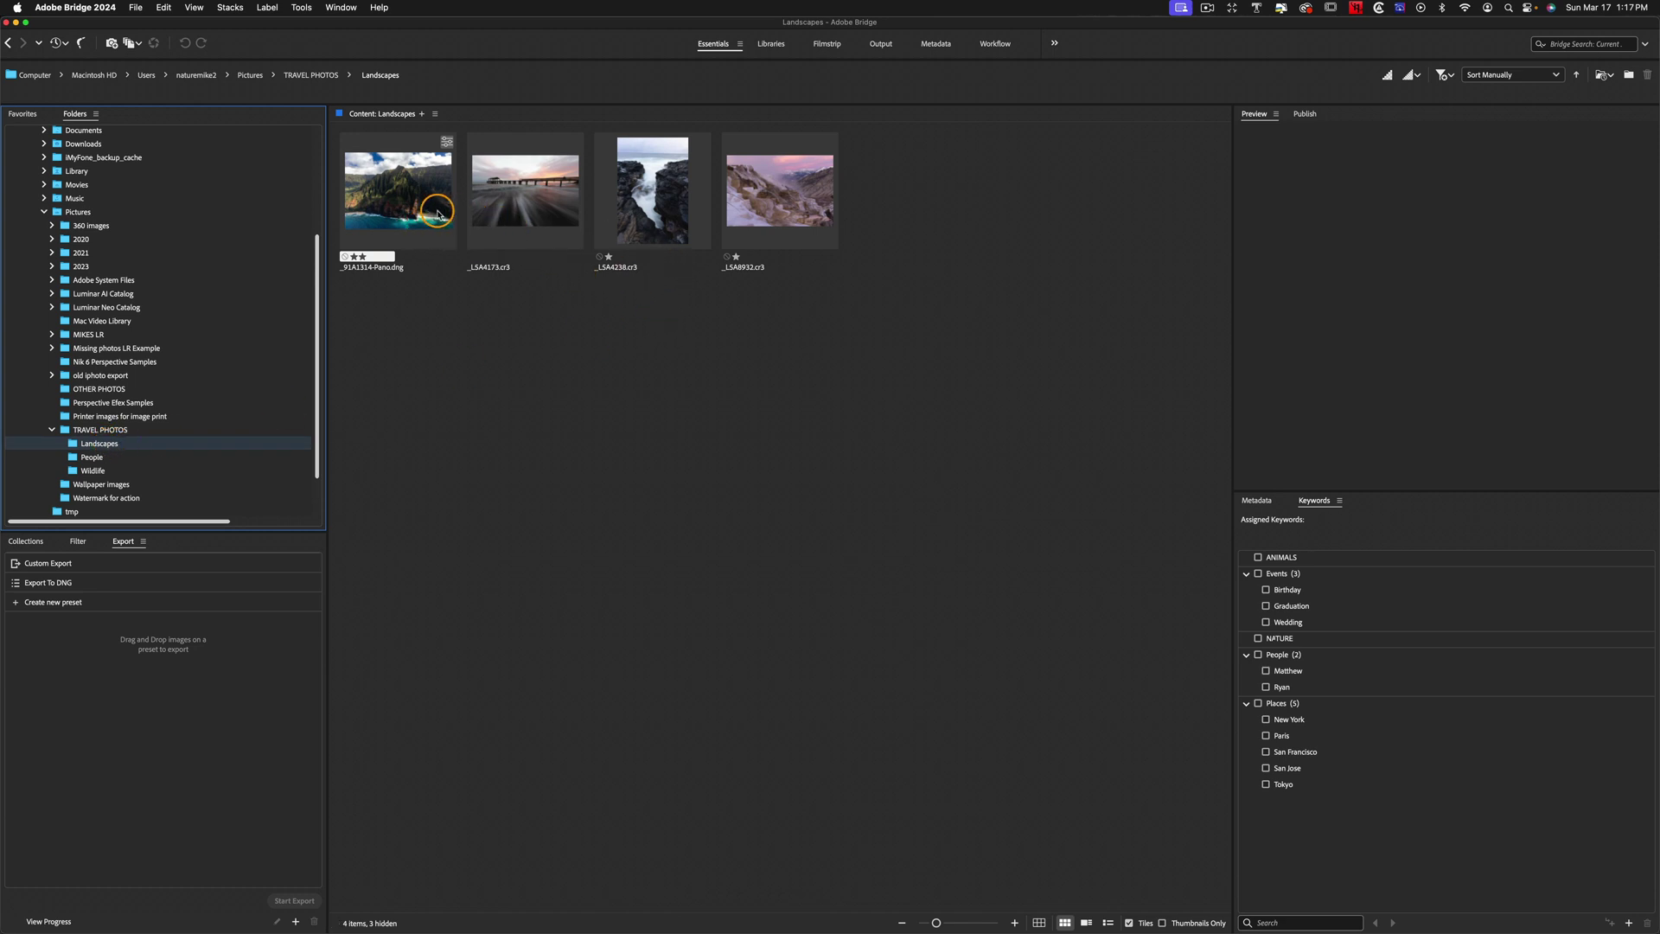
click(489, 209)
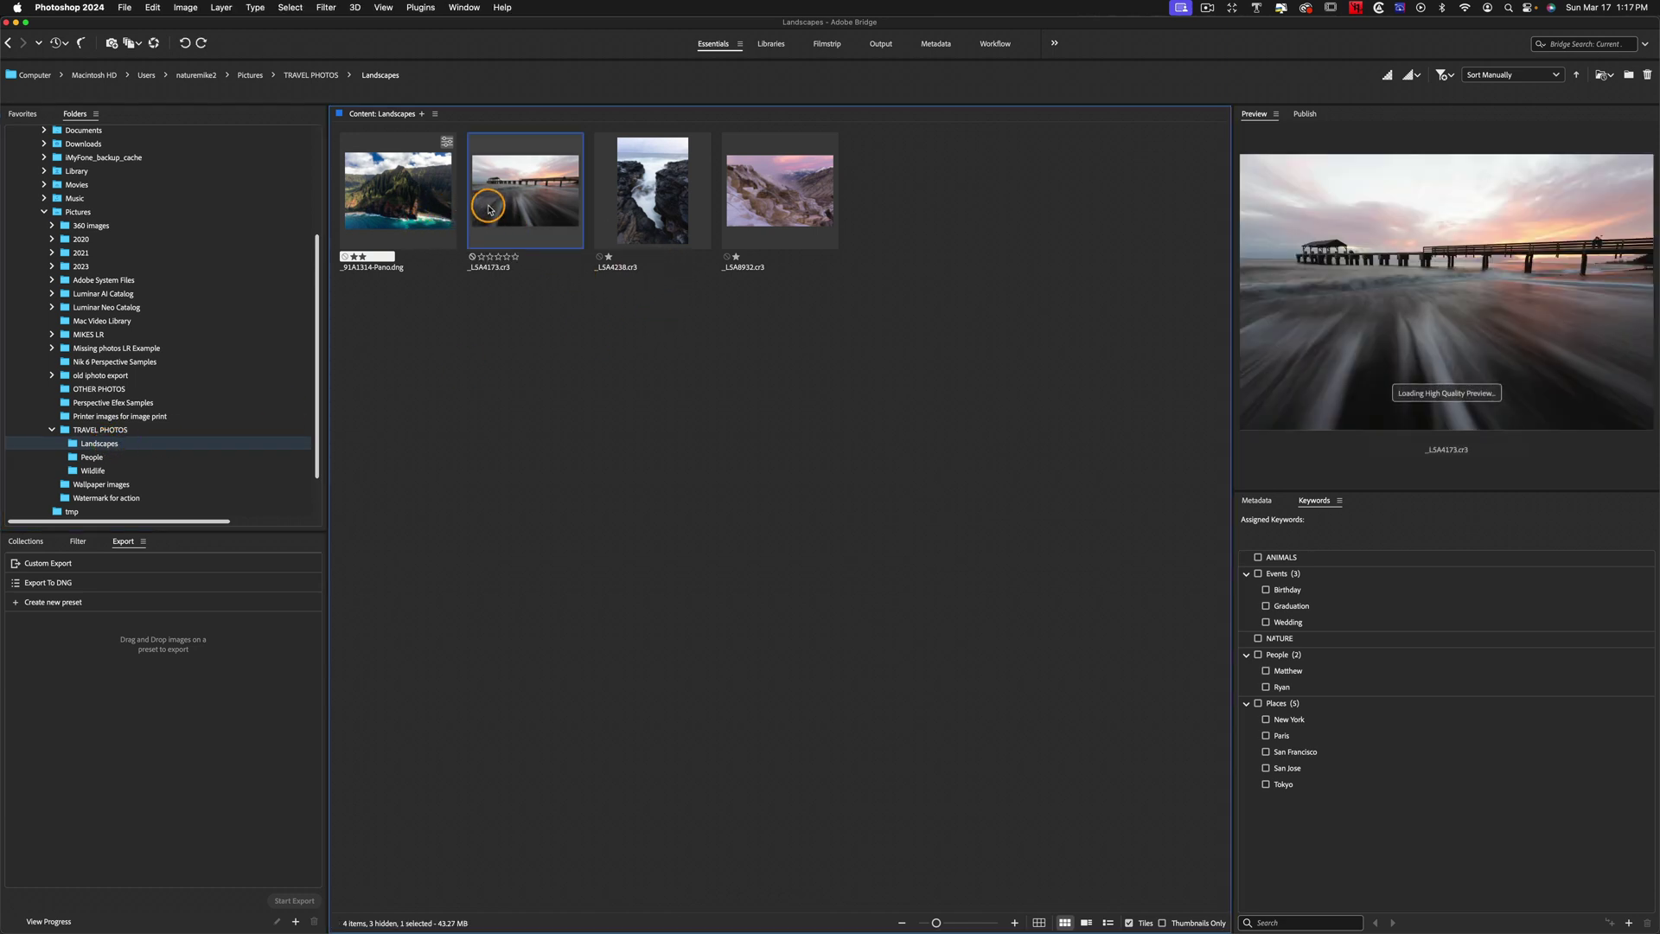
double_click(489, 208)
click(1474, 170)
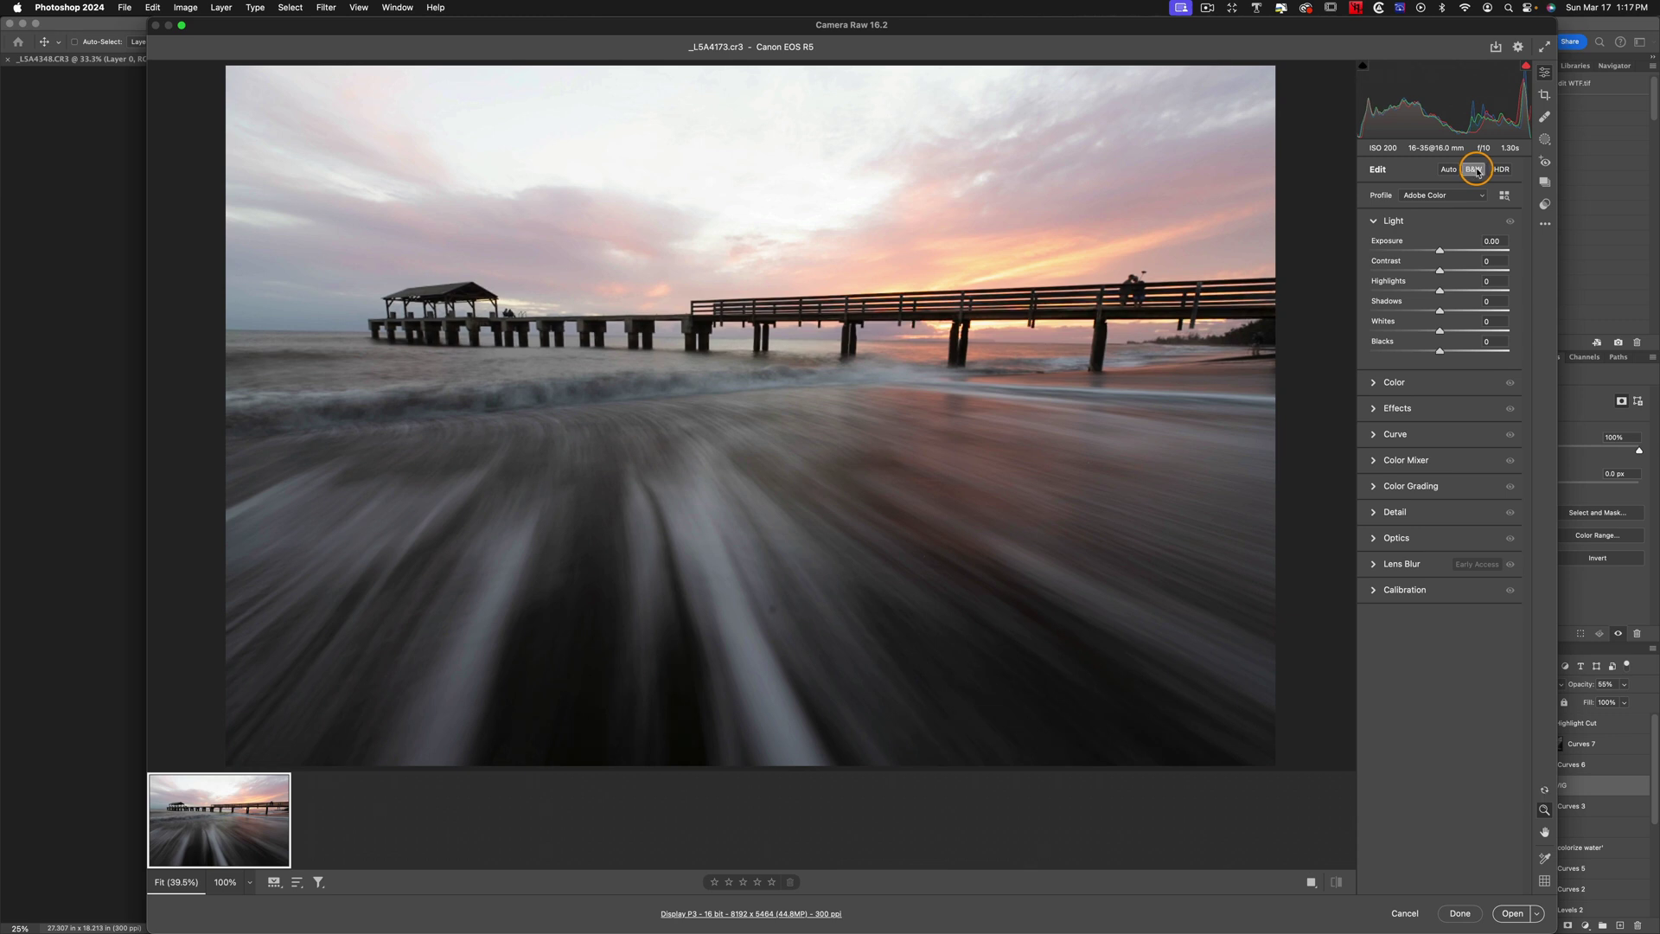
click(1460, 912)
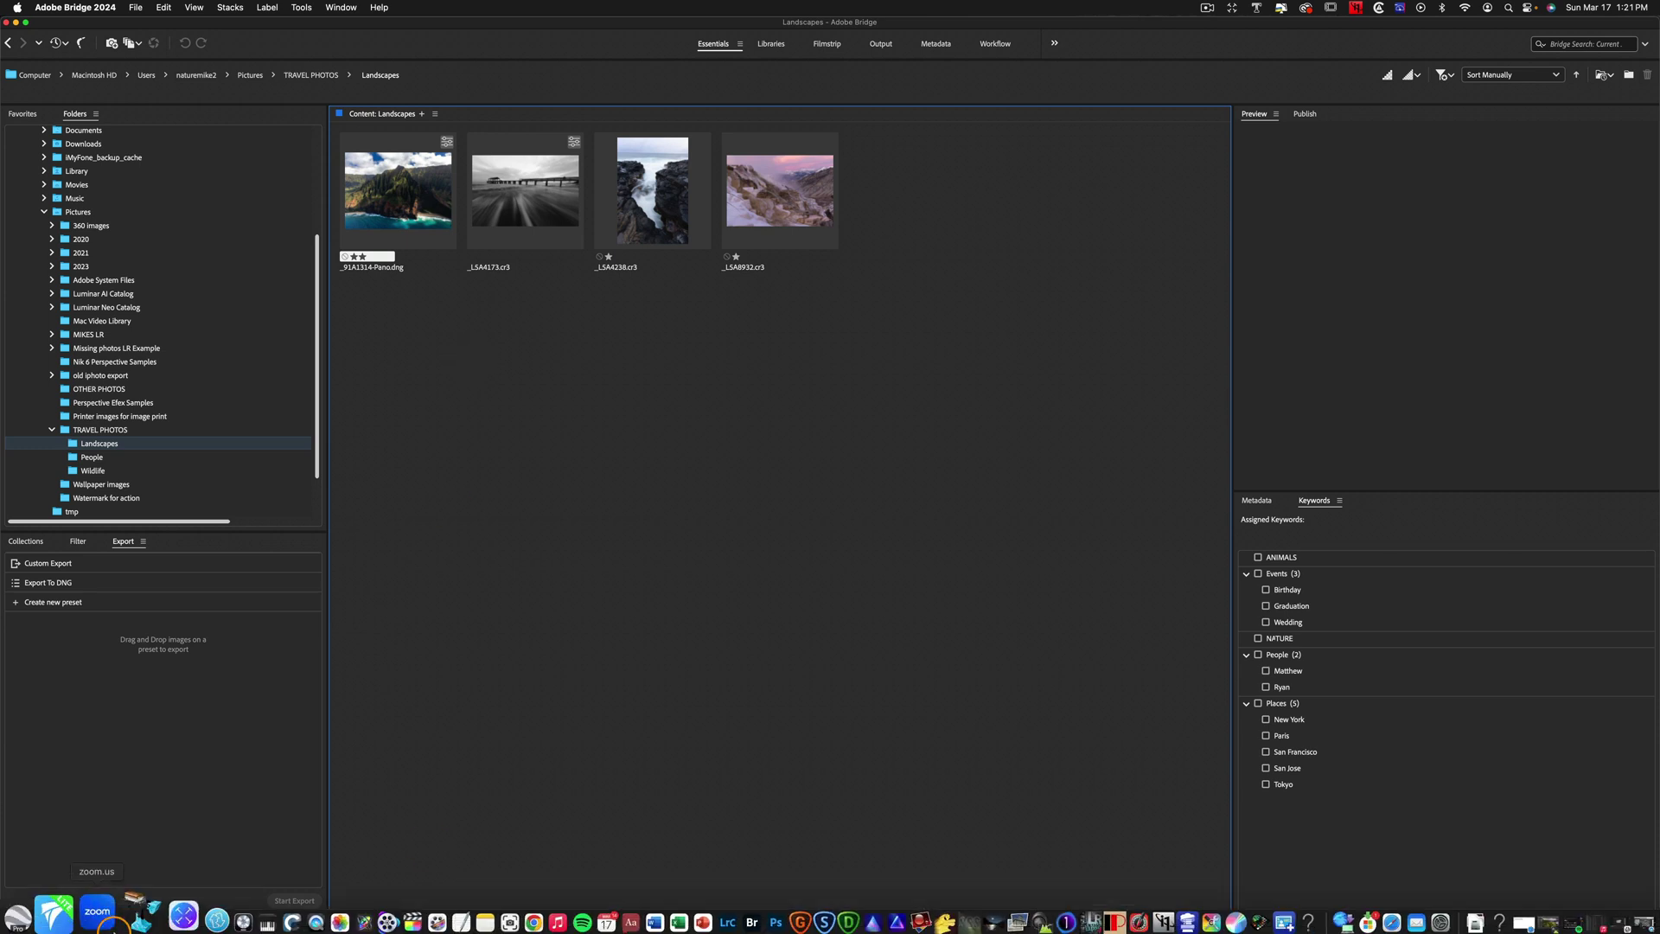
- Move the OTHER PHOTOS and TRAVEL PHOTOS folders from Pictures into LR PHOTOS
click(44, 909)
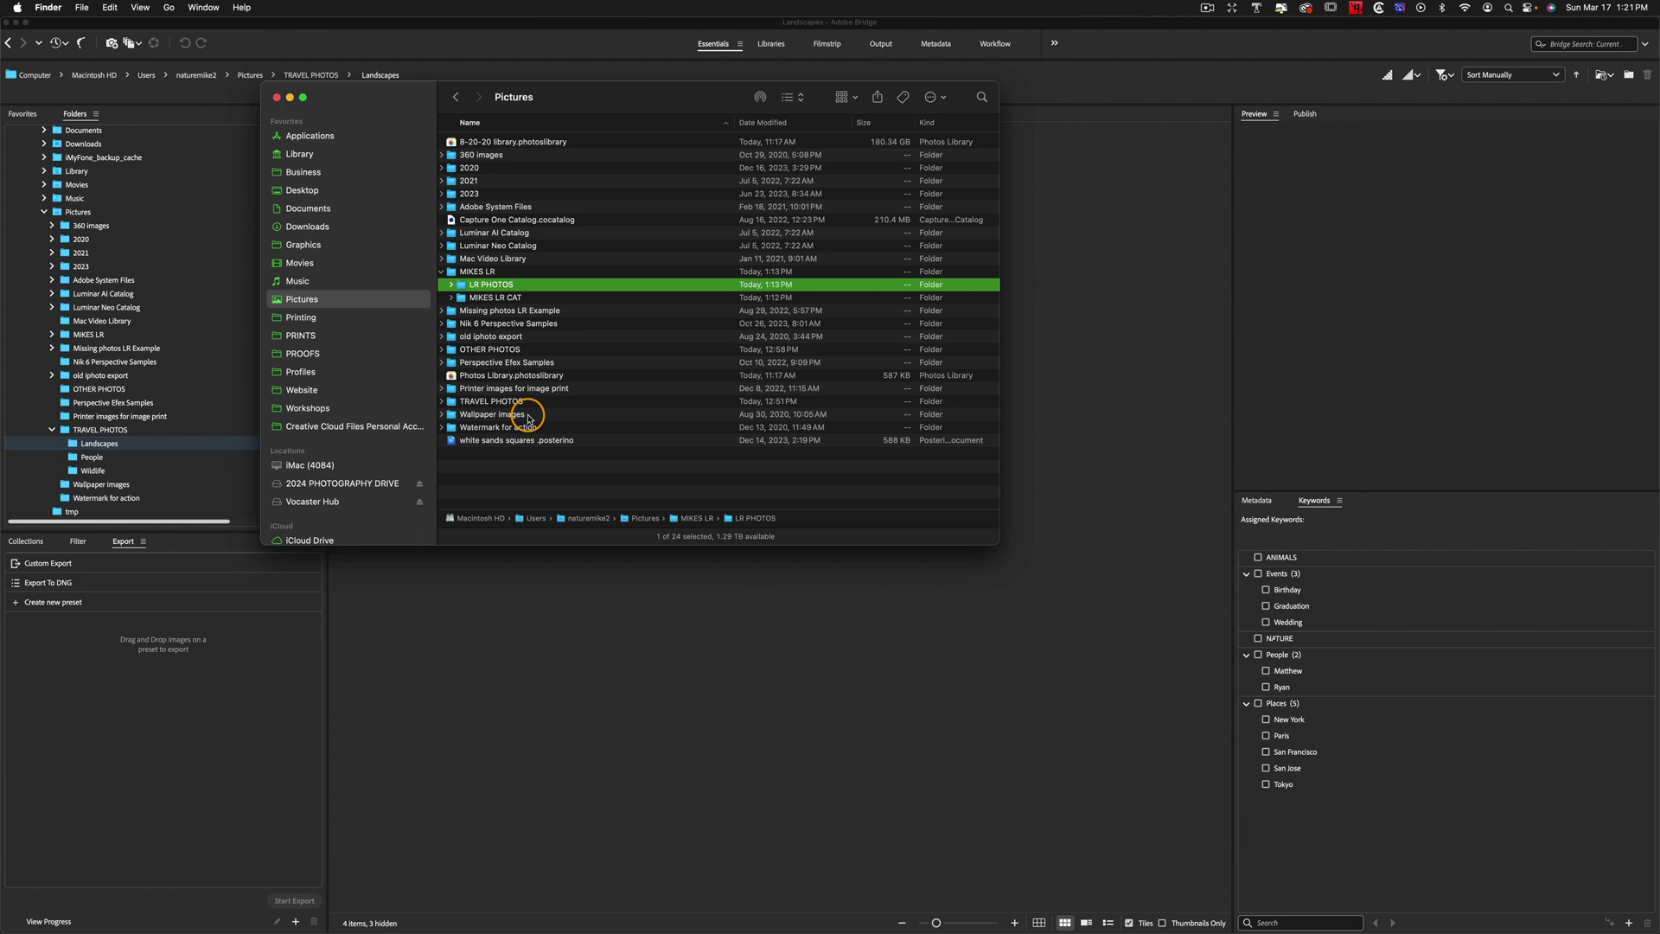
drag(392, 104, 473, 104)
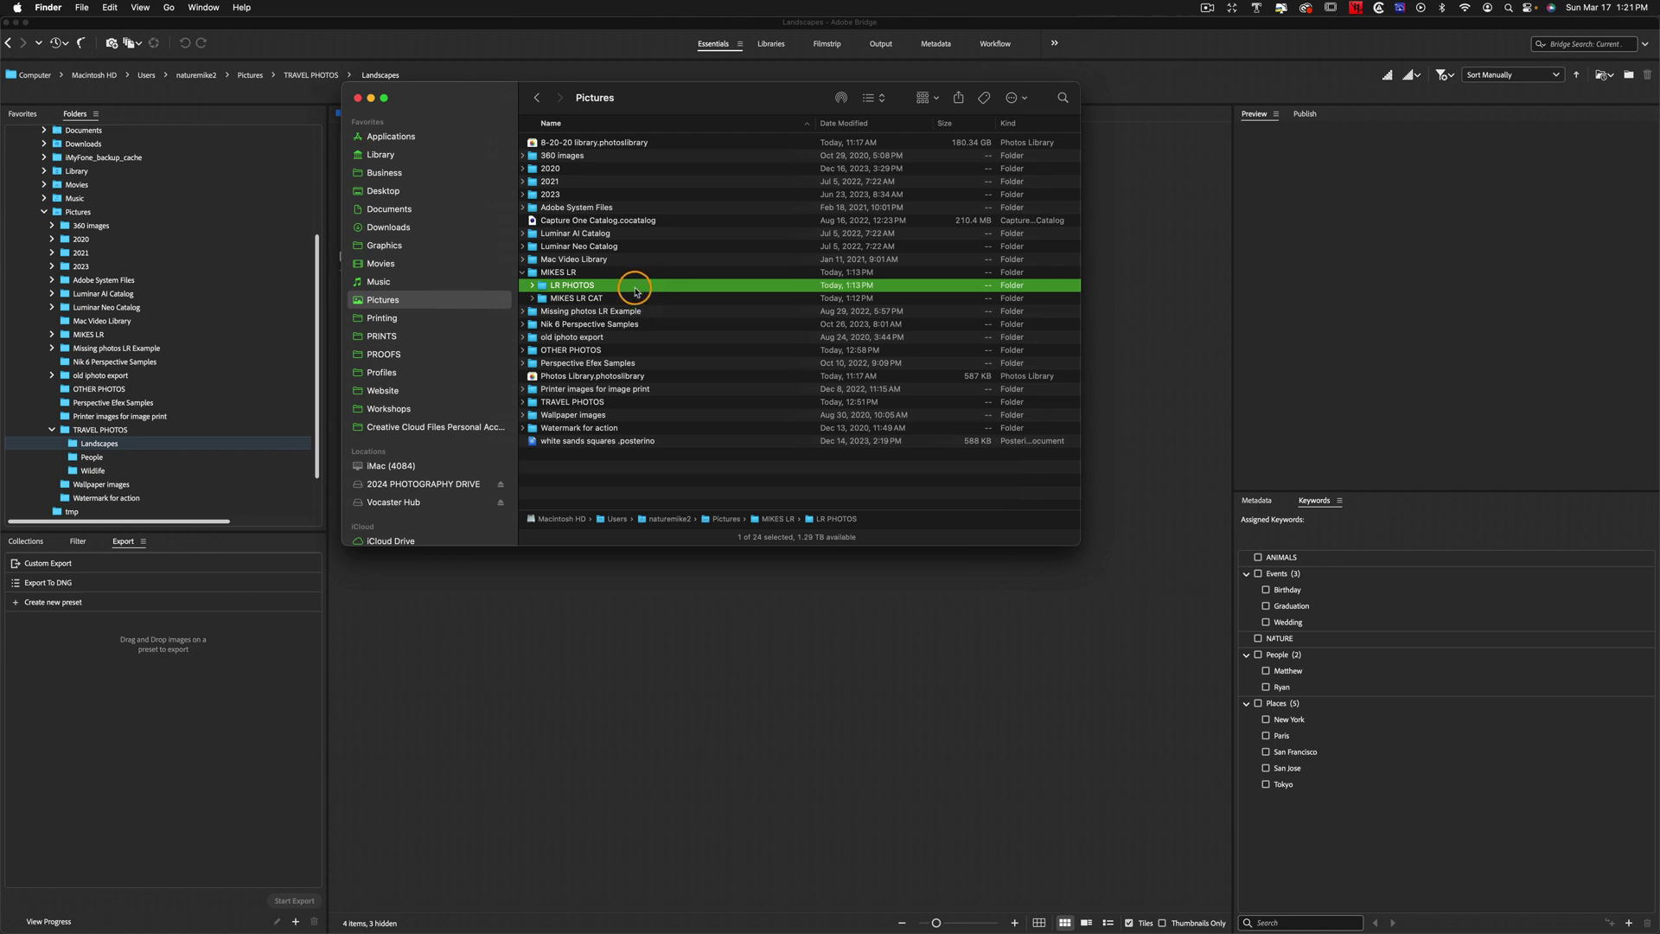
click(581, 350)
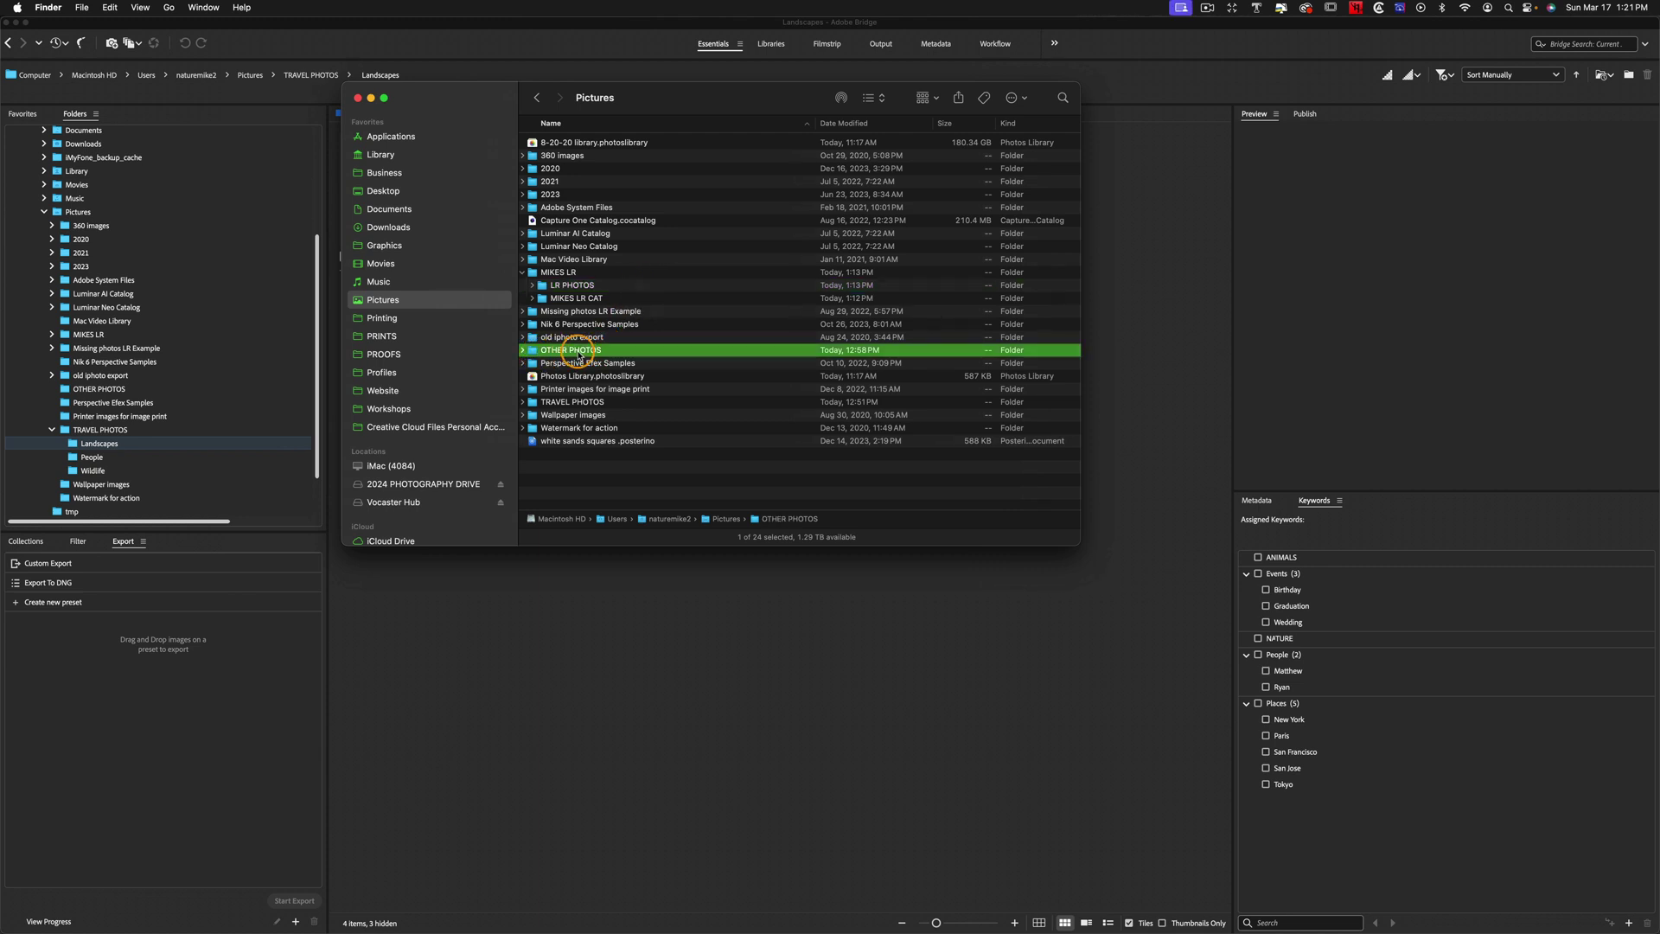
drag(574, 355, 578, 288)
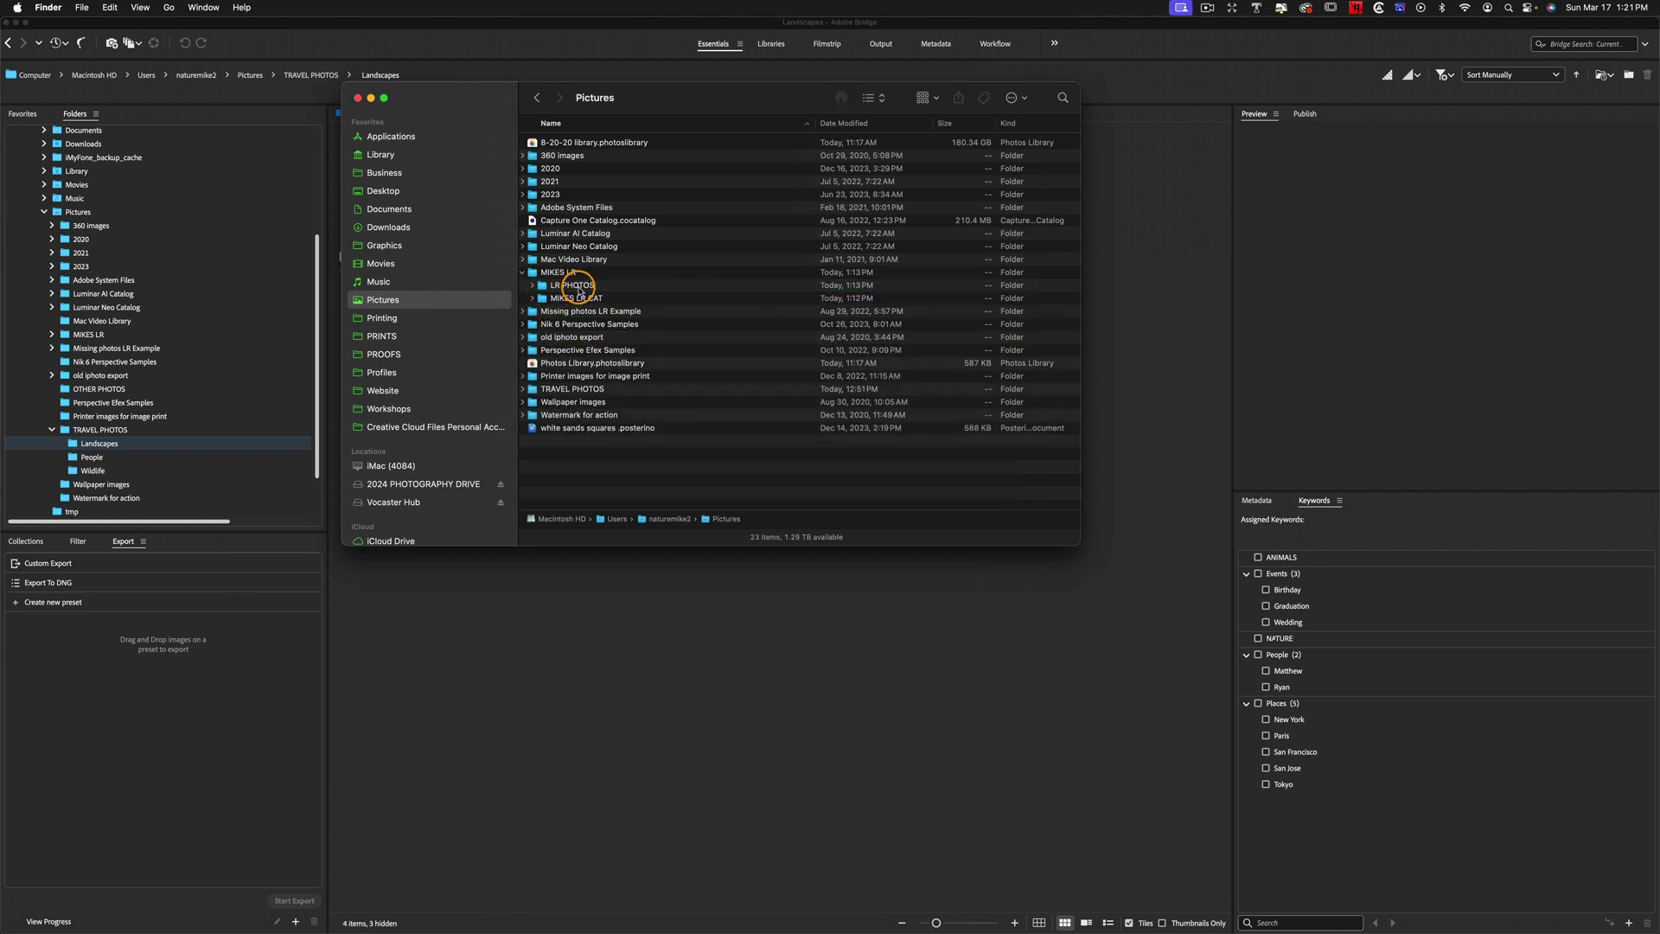
drag(572, 389, 584, 288)
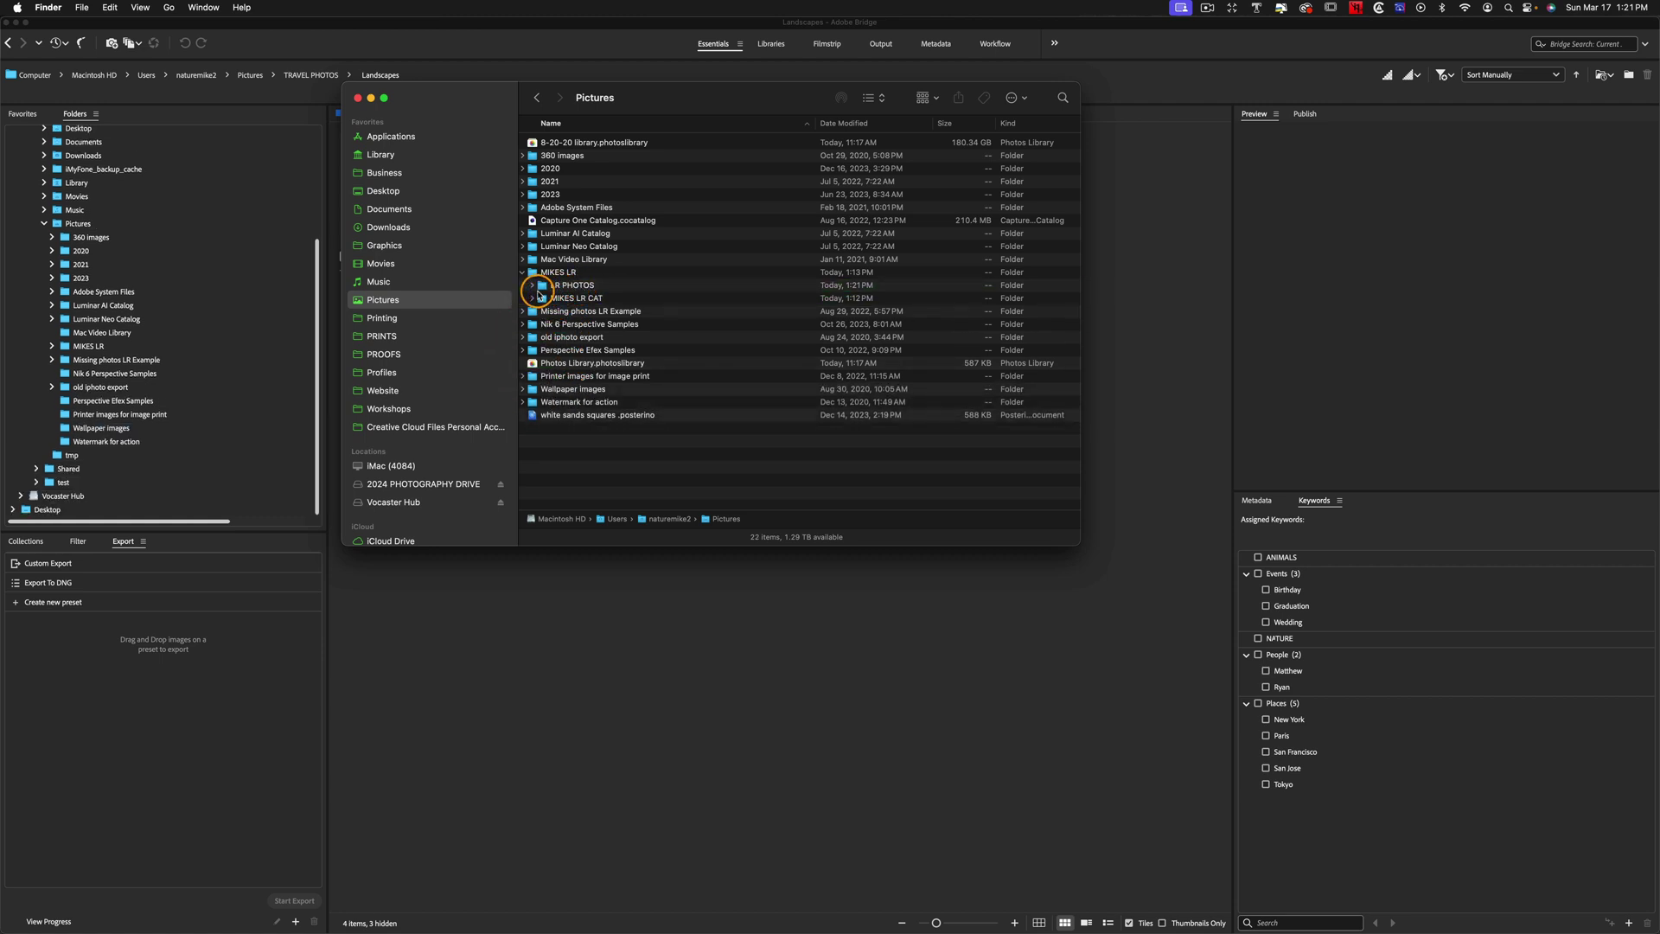
- Expand LR PHOTOS and TRAVEL PHOTOS to verify the moved folders
click(533, 286)
click(541, 312)
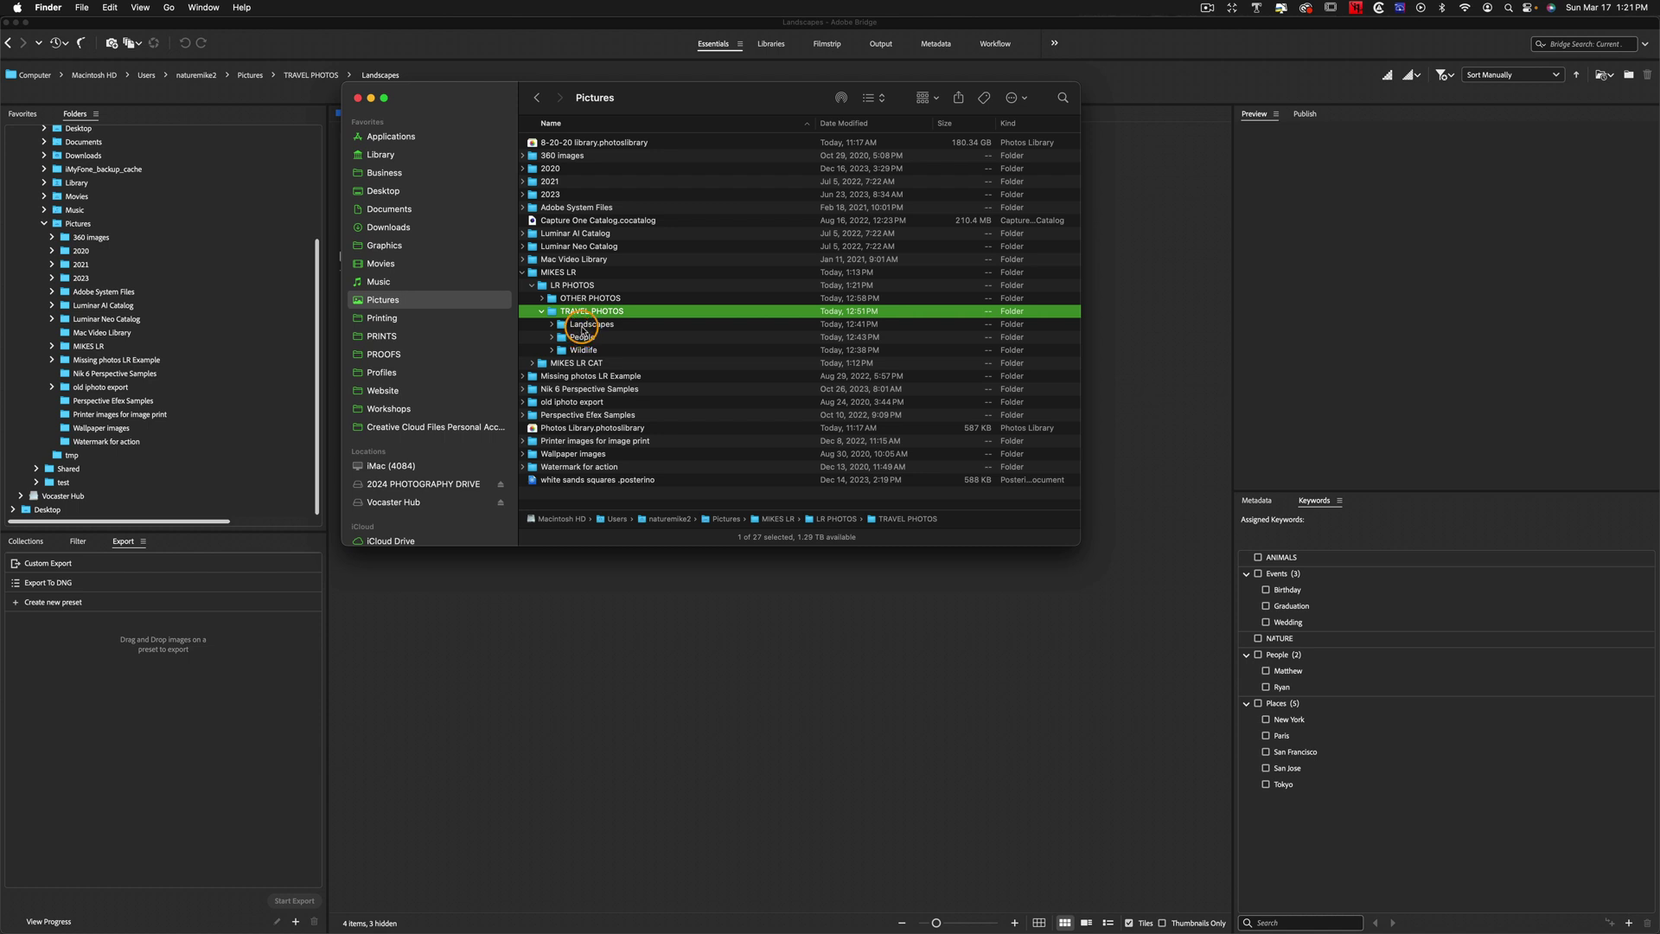
click(692, 913)
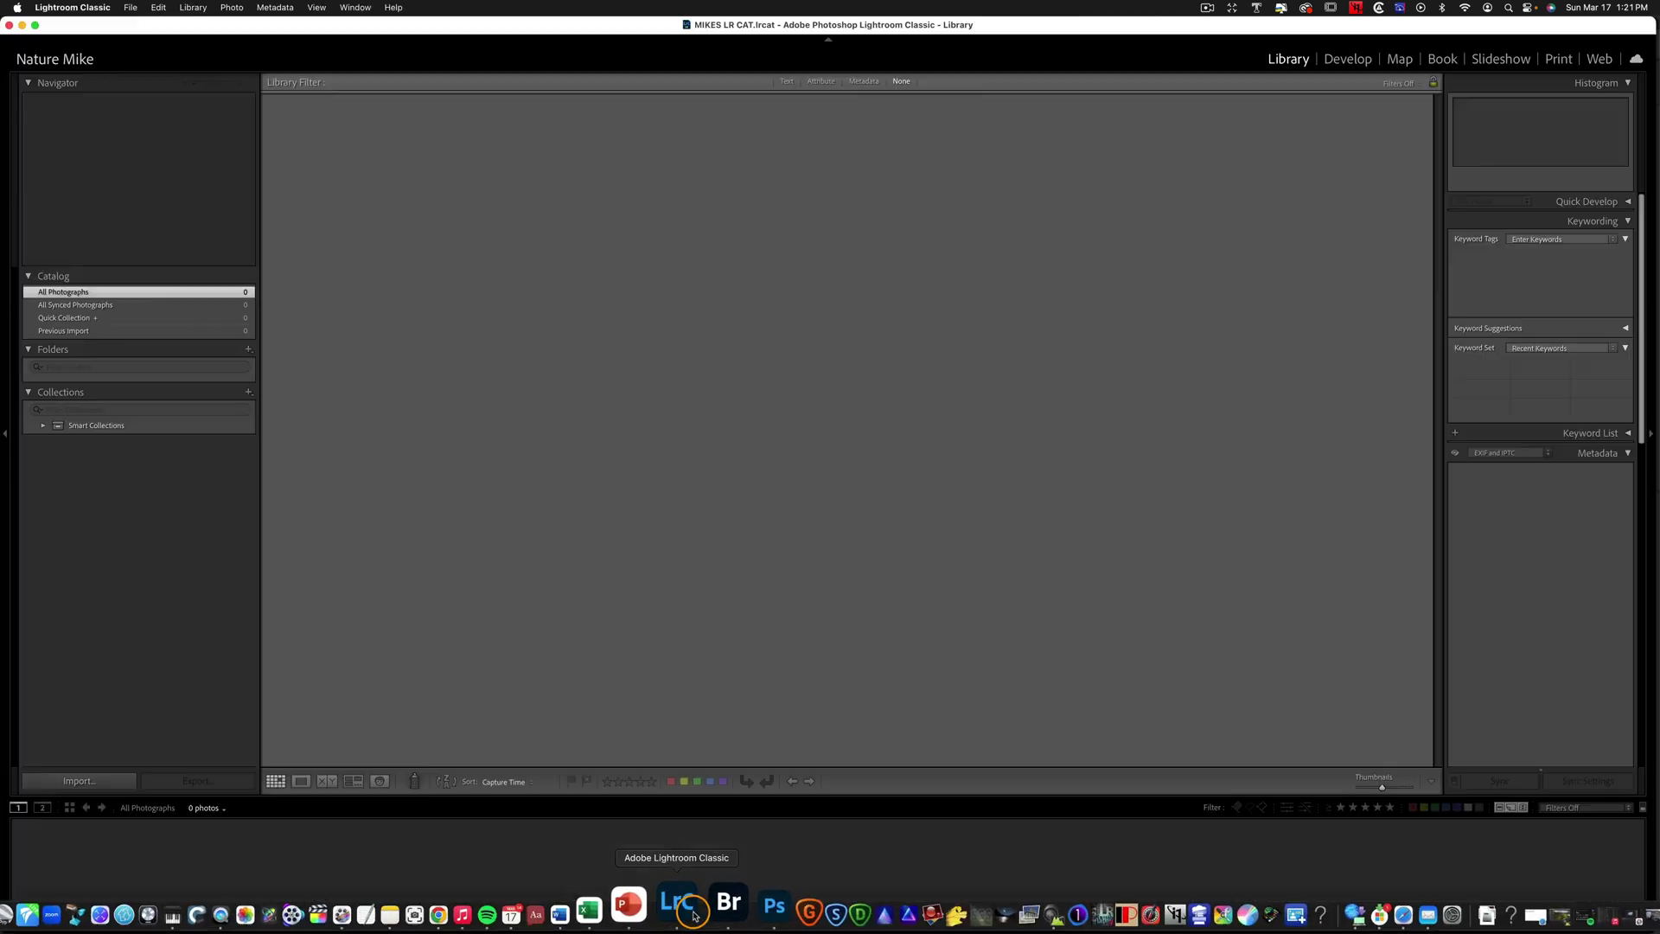
- Open the Import dialog and pick Macintosh HD > Users > Pictures > MIKES LR > LR PHOTOS as source
click(131, 7)
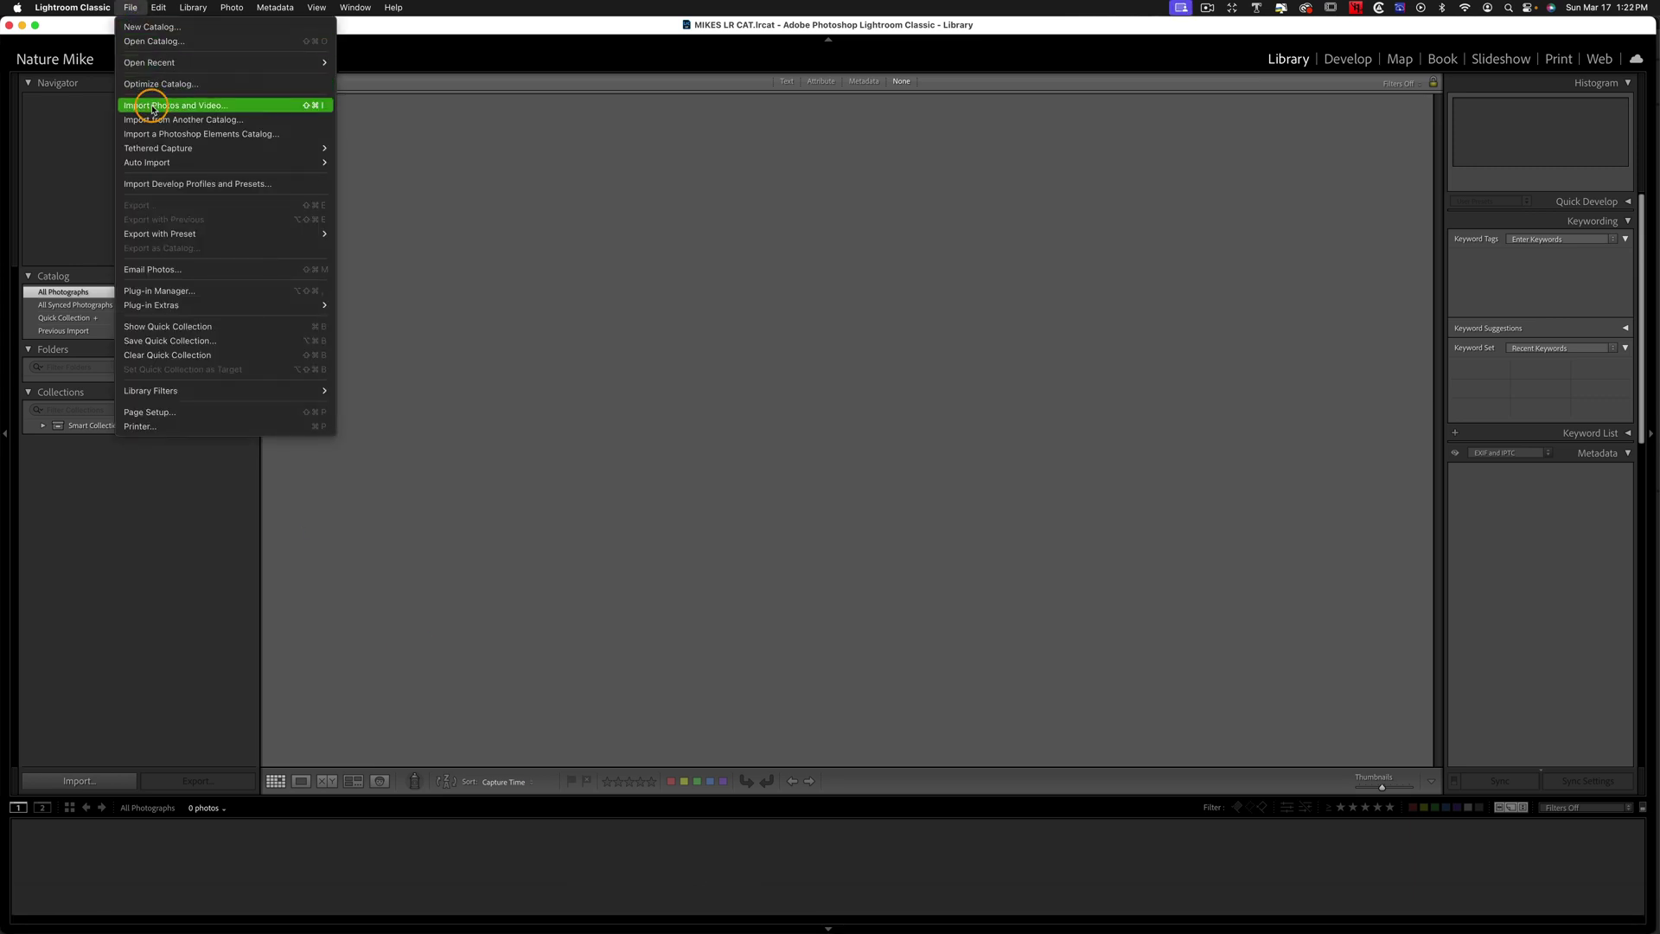
click(152, 109)
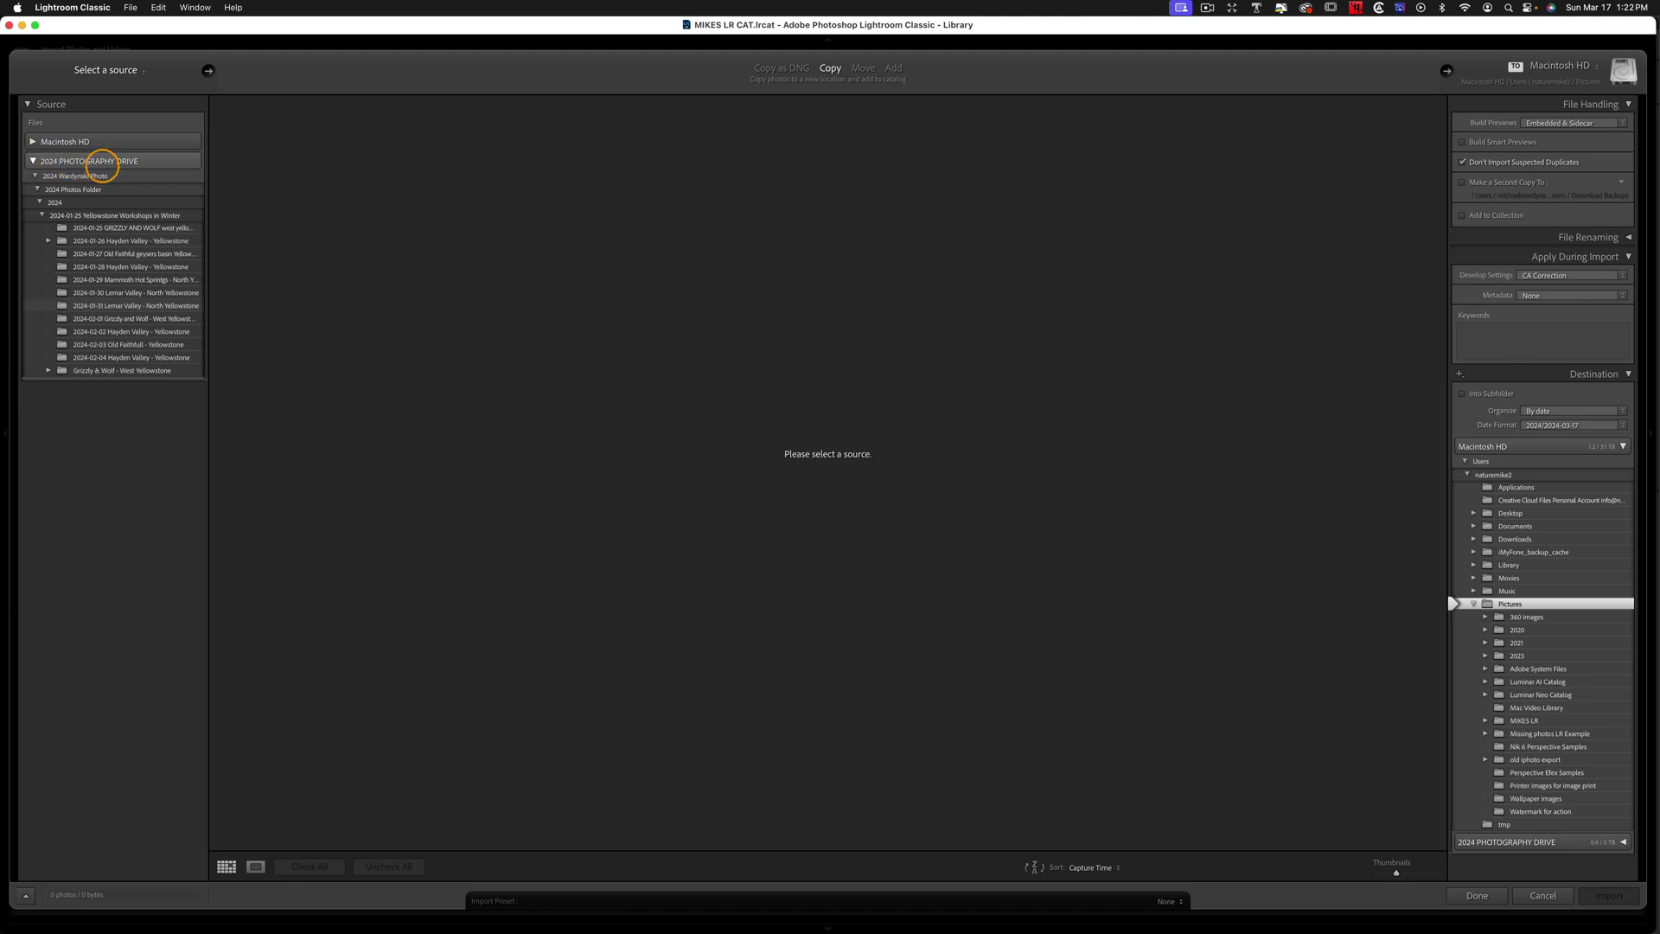
click(32, 162)
click(32, 141)
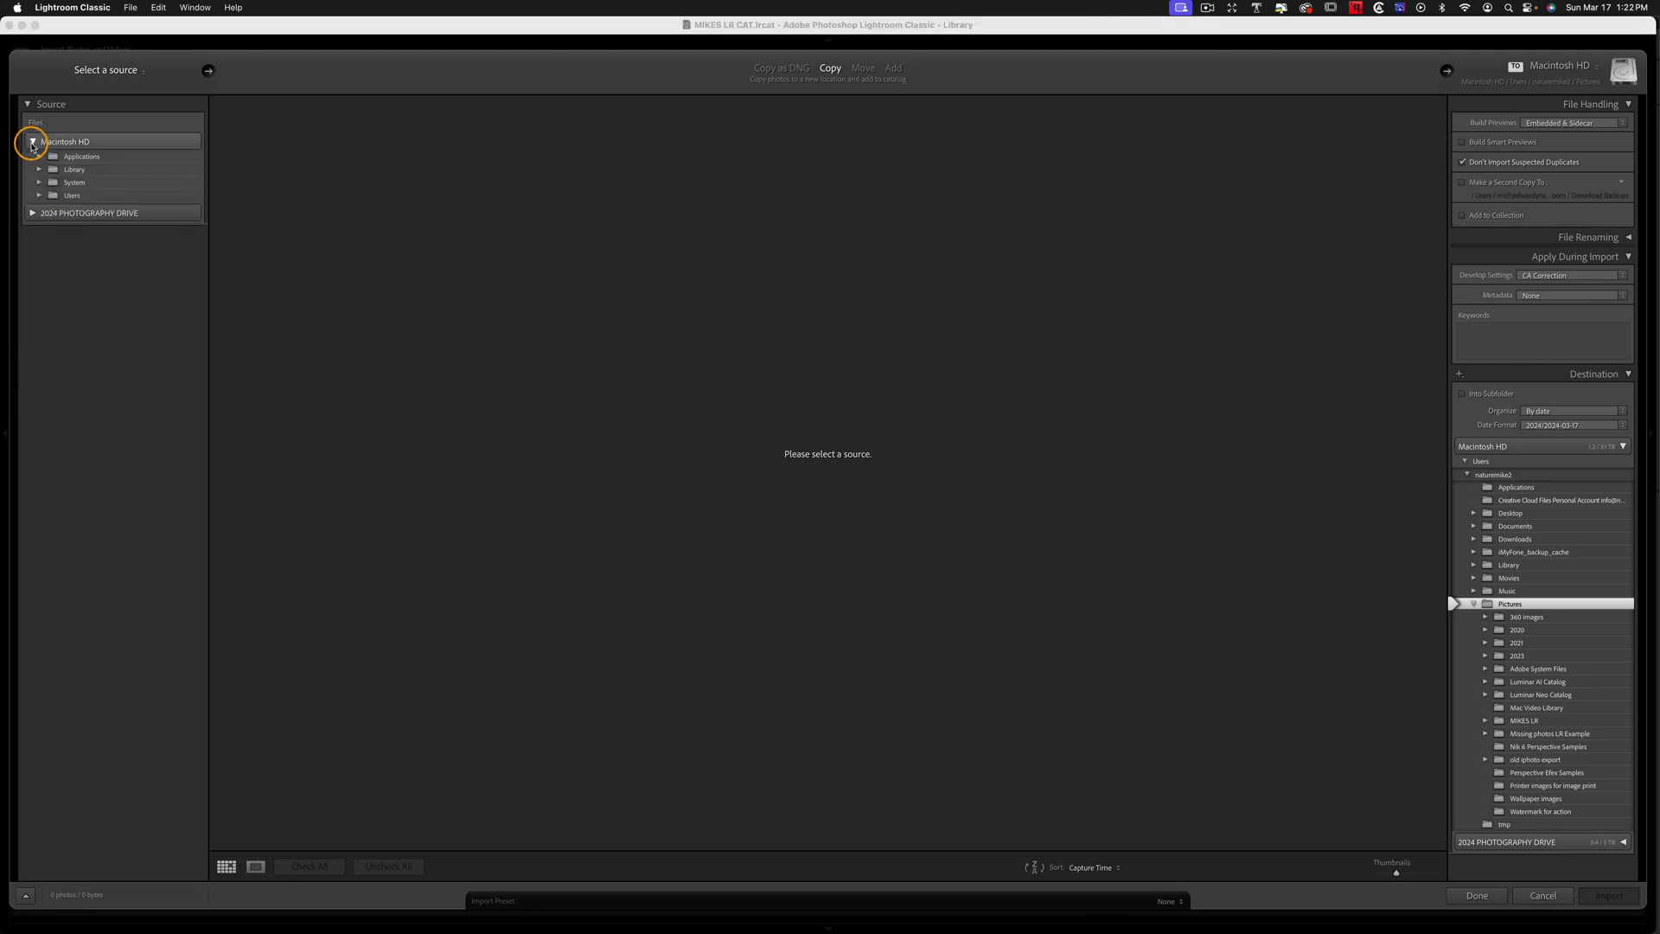
click(39, 195)
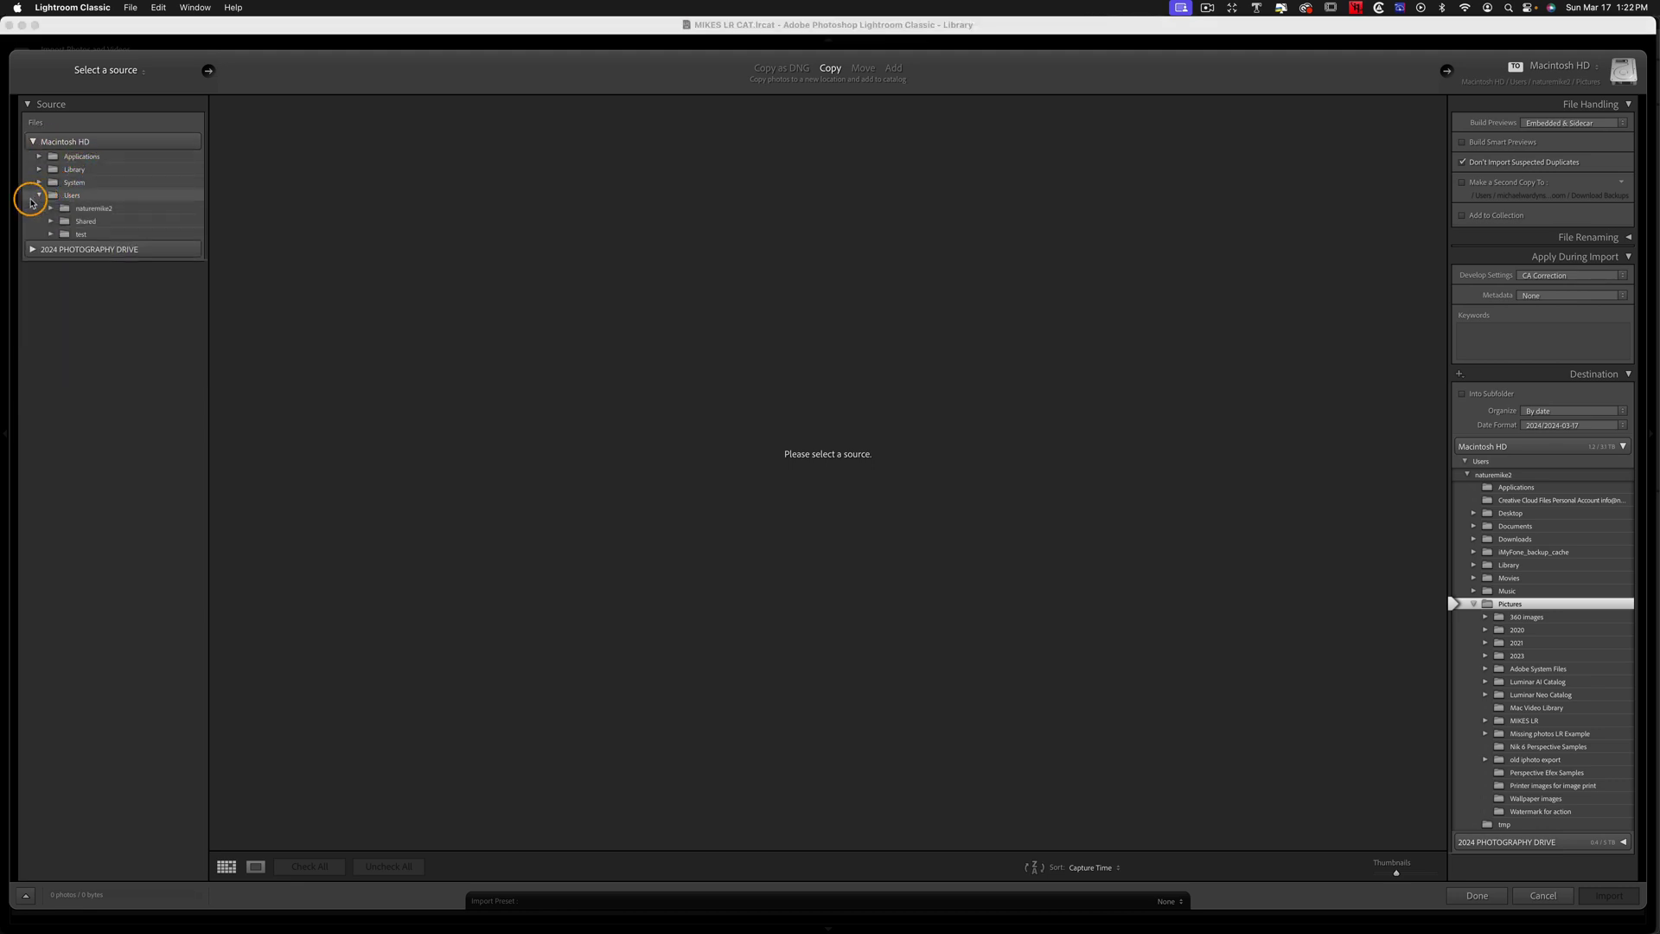
click(51, 209)
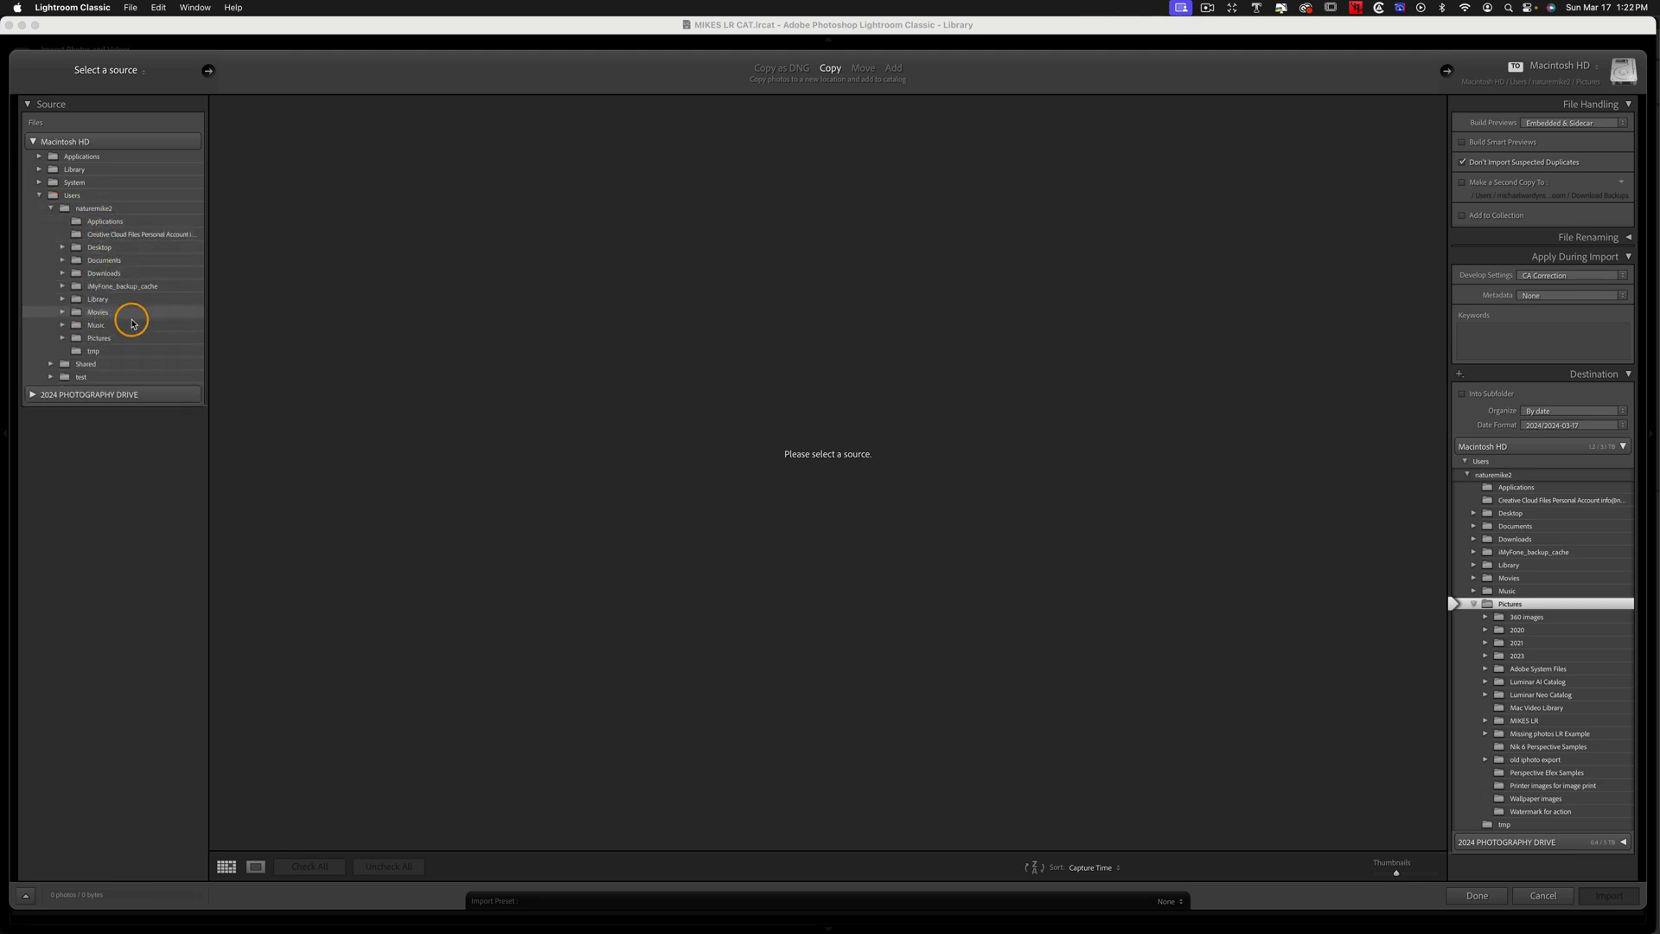
click(63, 339)
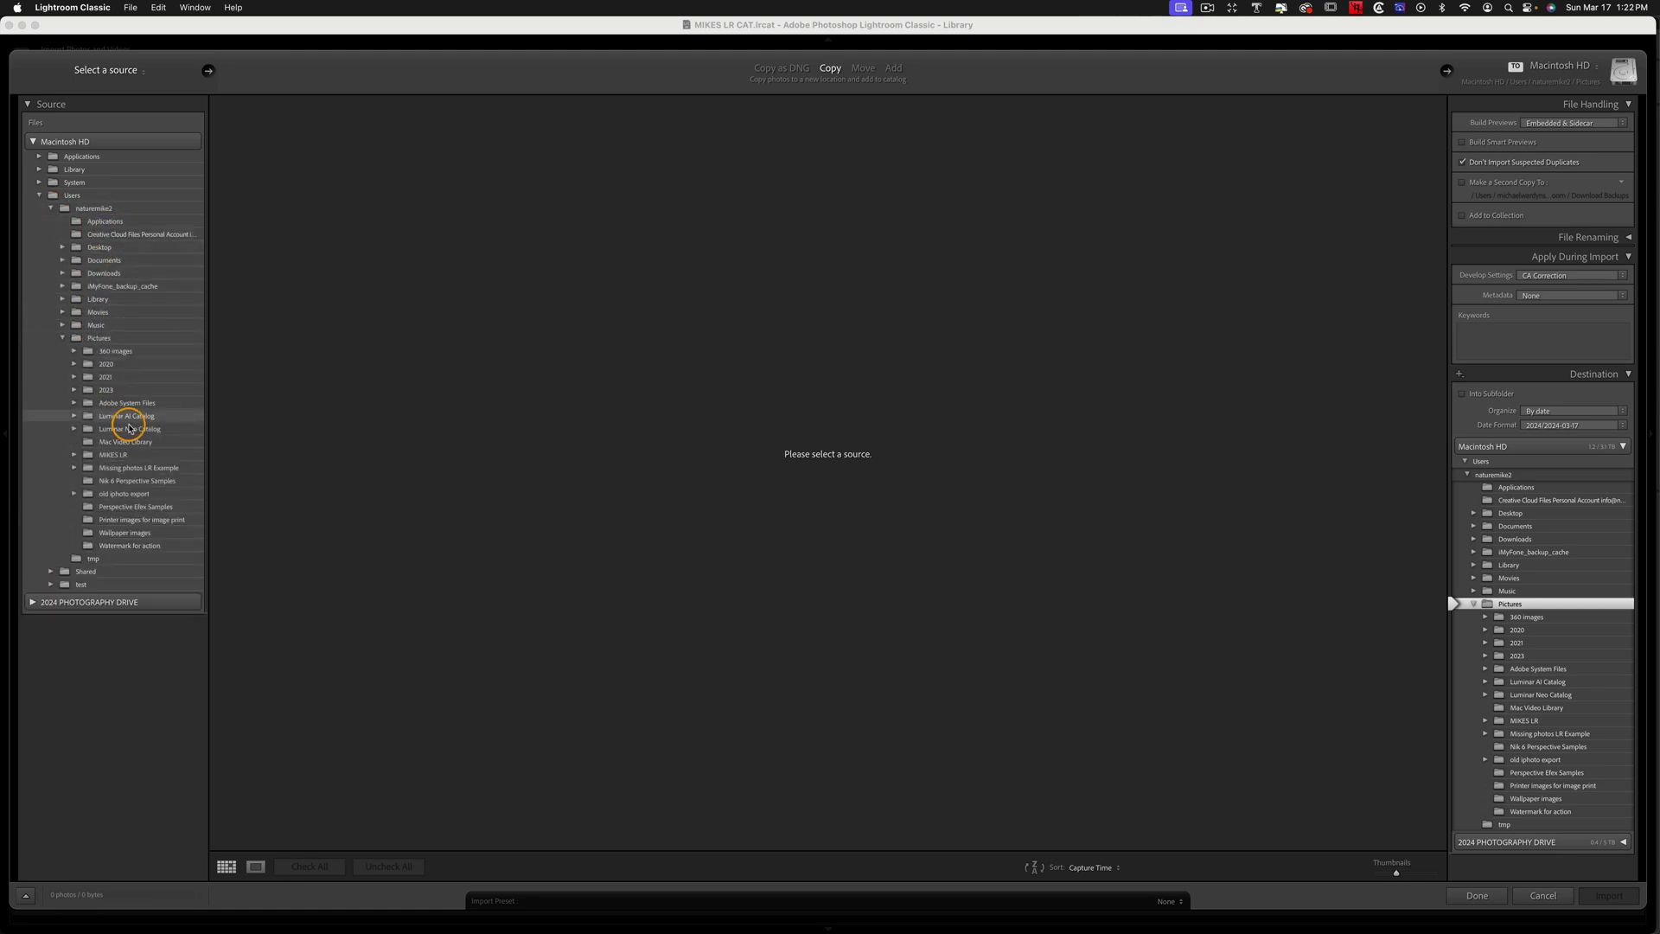
click(74, 455)
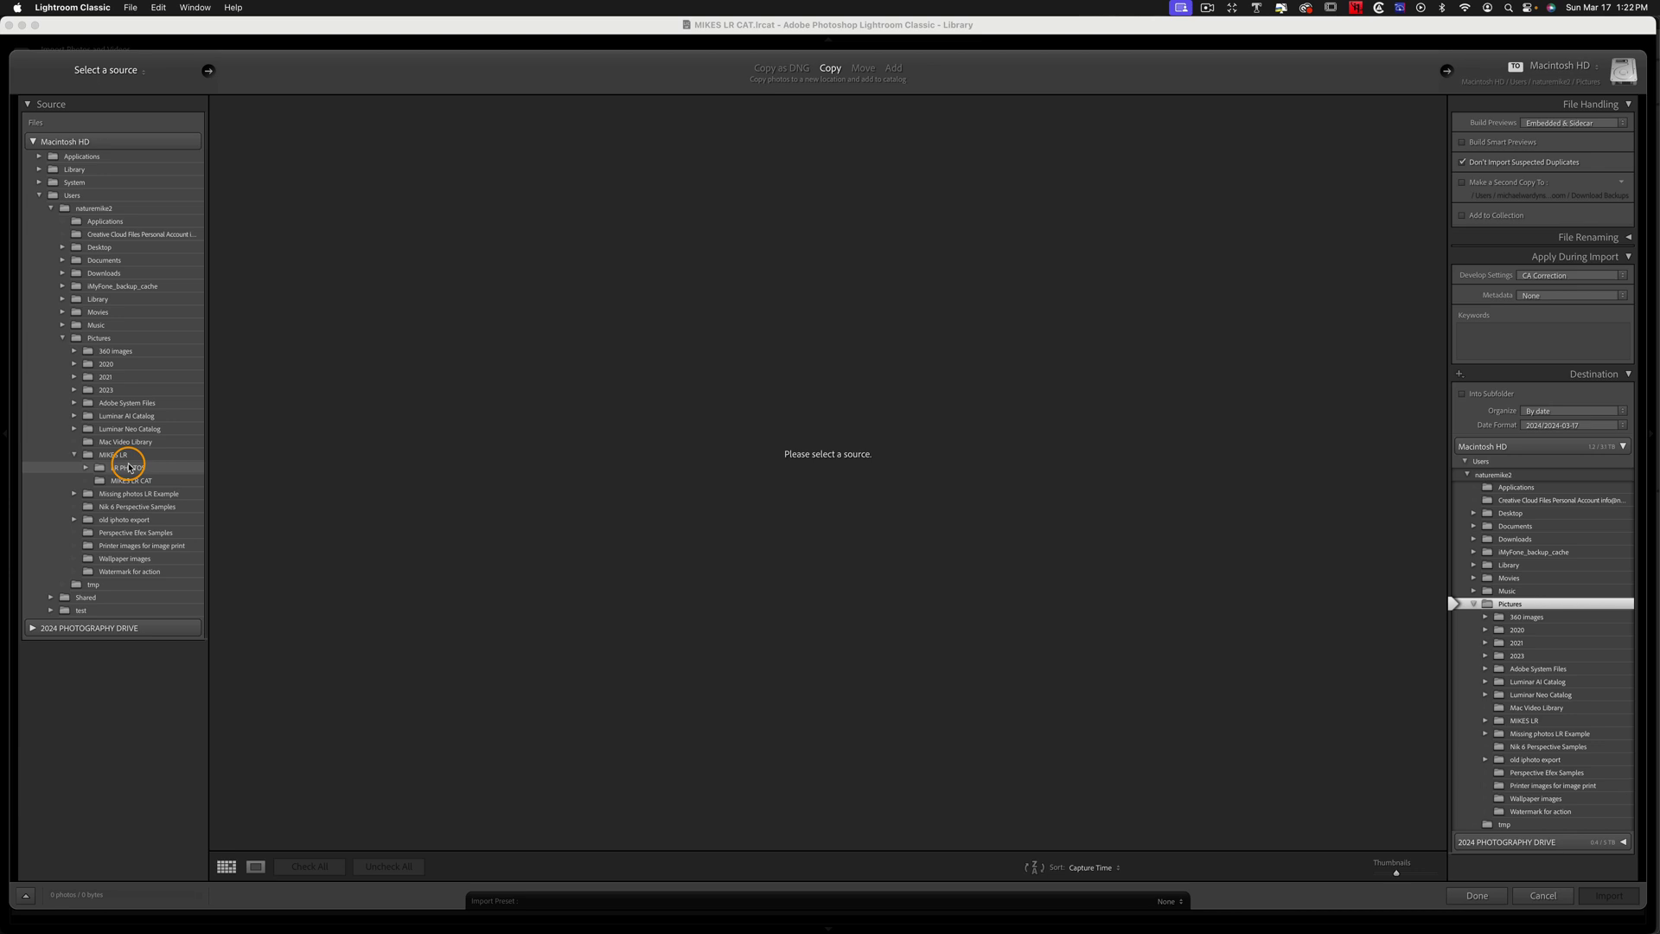
click(129, 469)
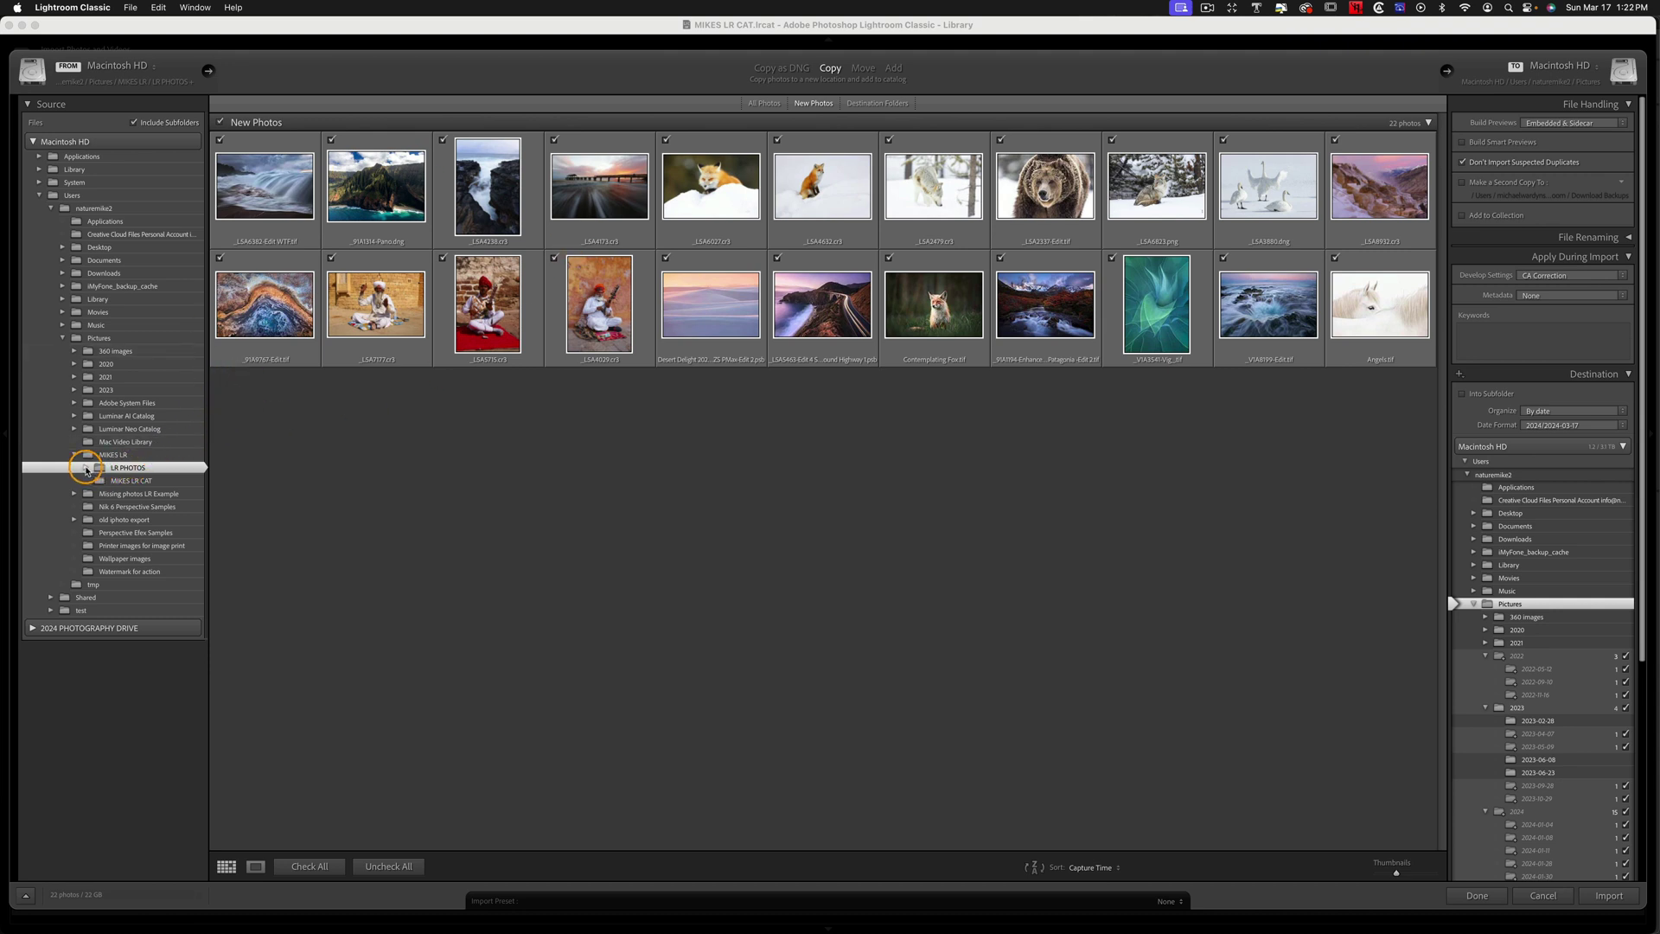
- Check all 22 photos including subfolders, switch the import mode to Add, and import them
click(85, 468)
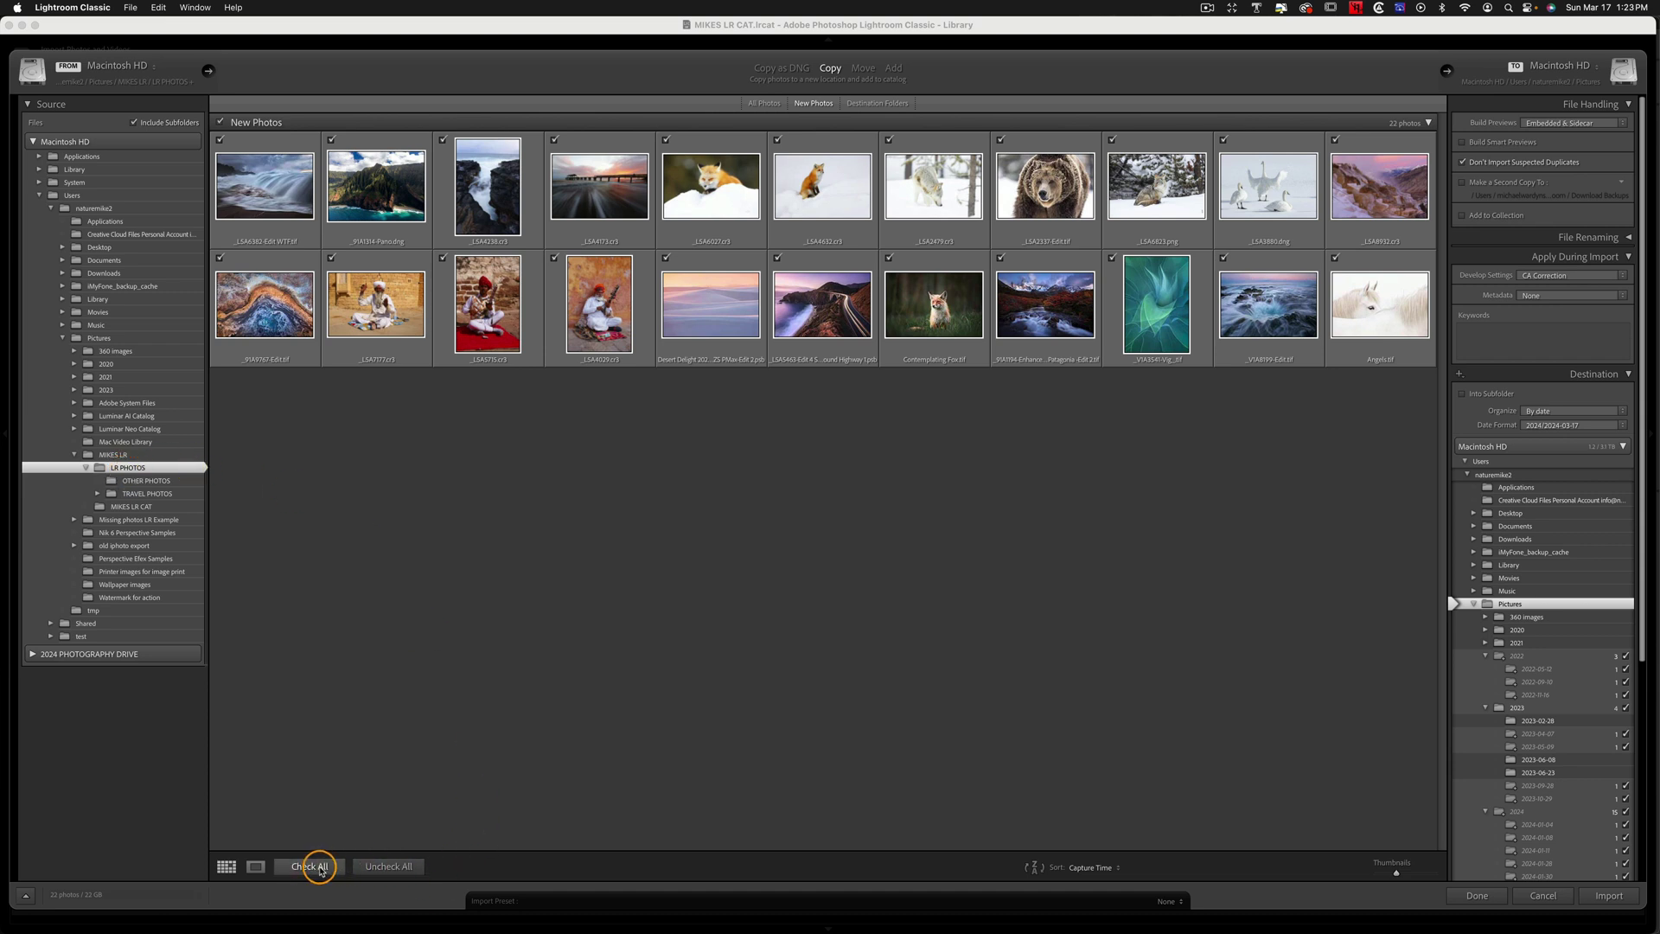
click(320, 868)
click(318, 866)
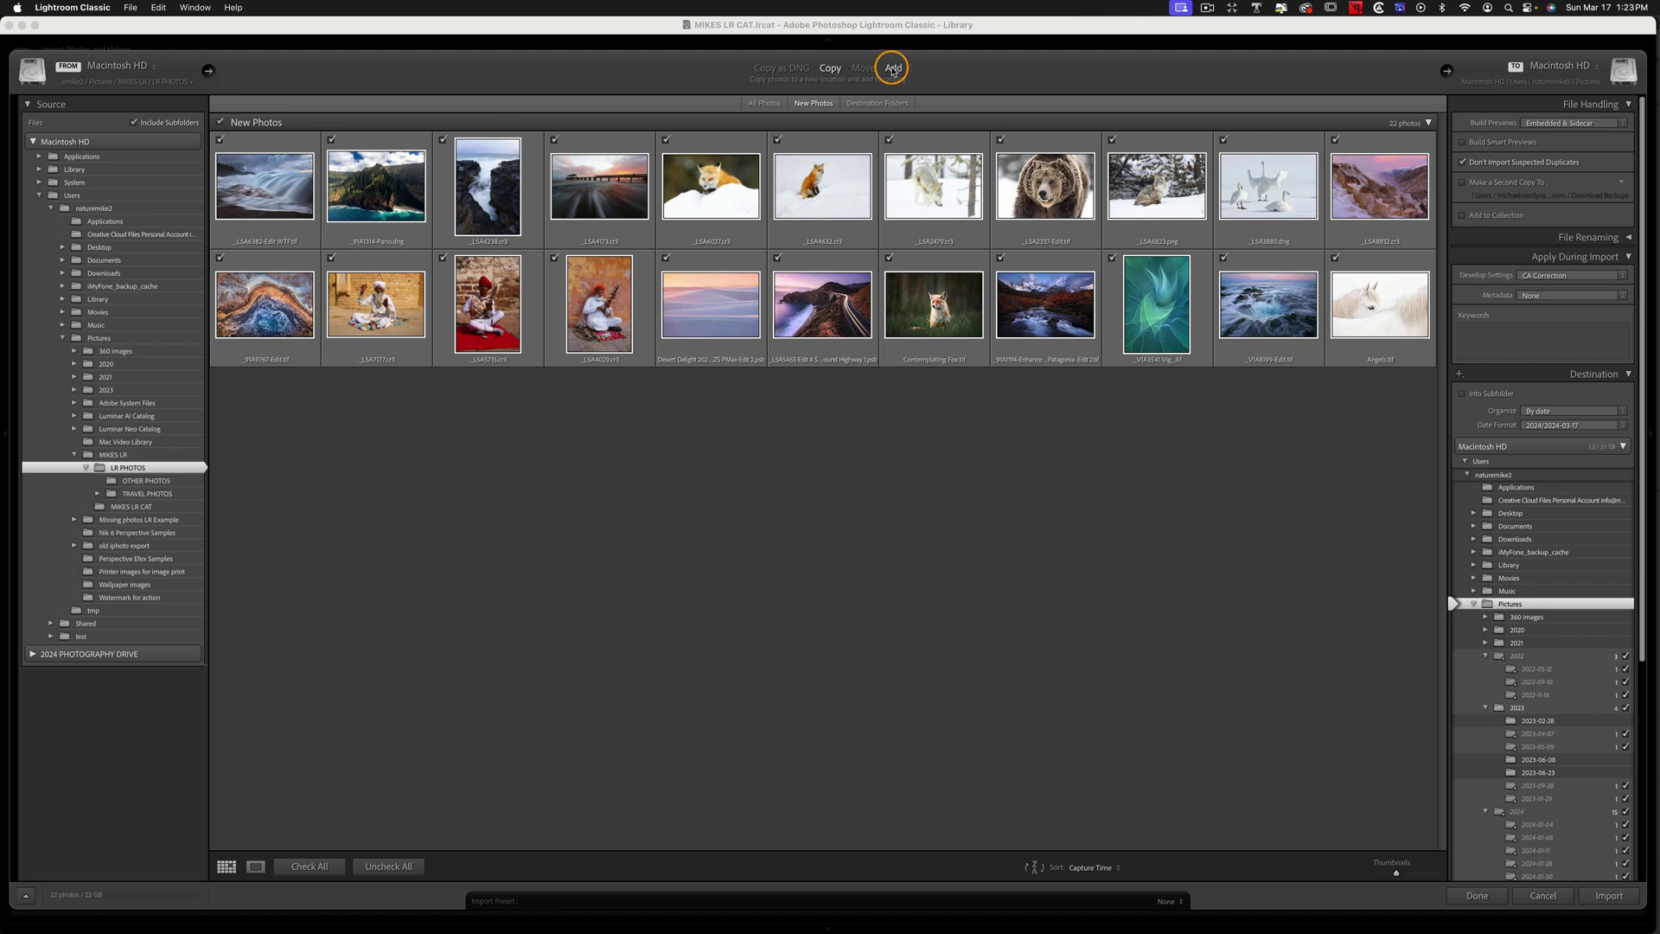
click(894, 73)
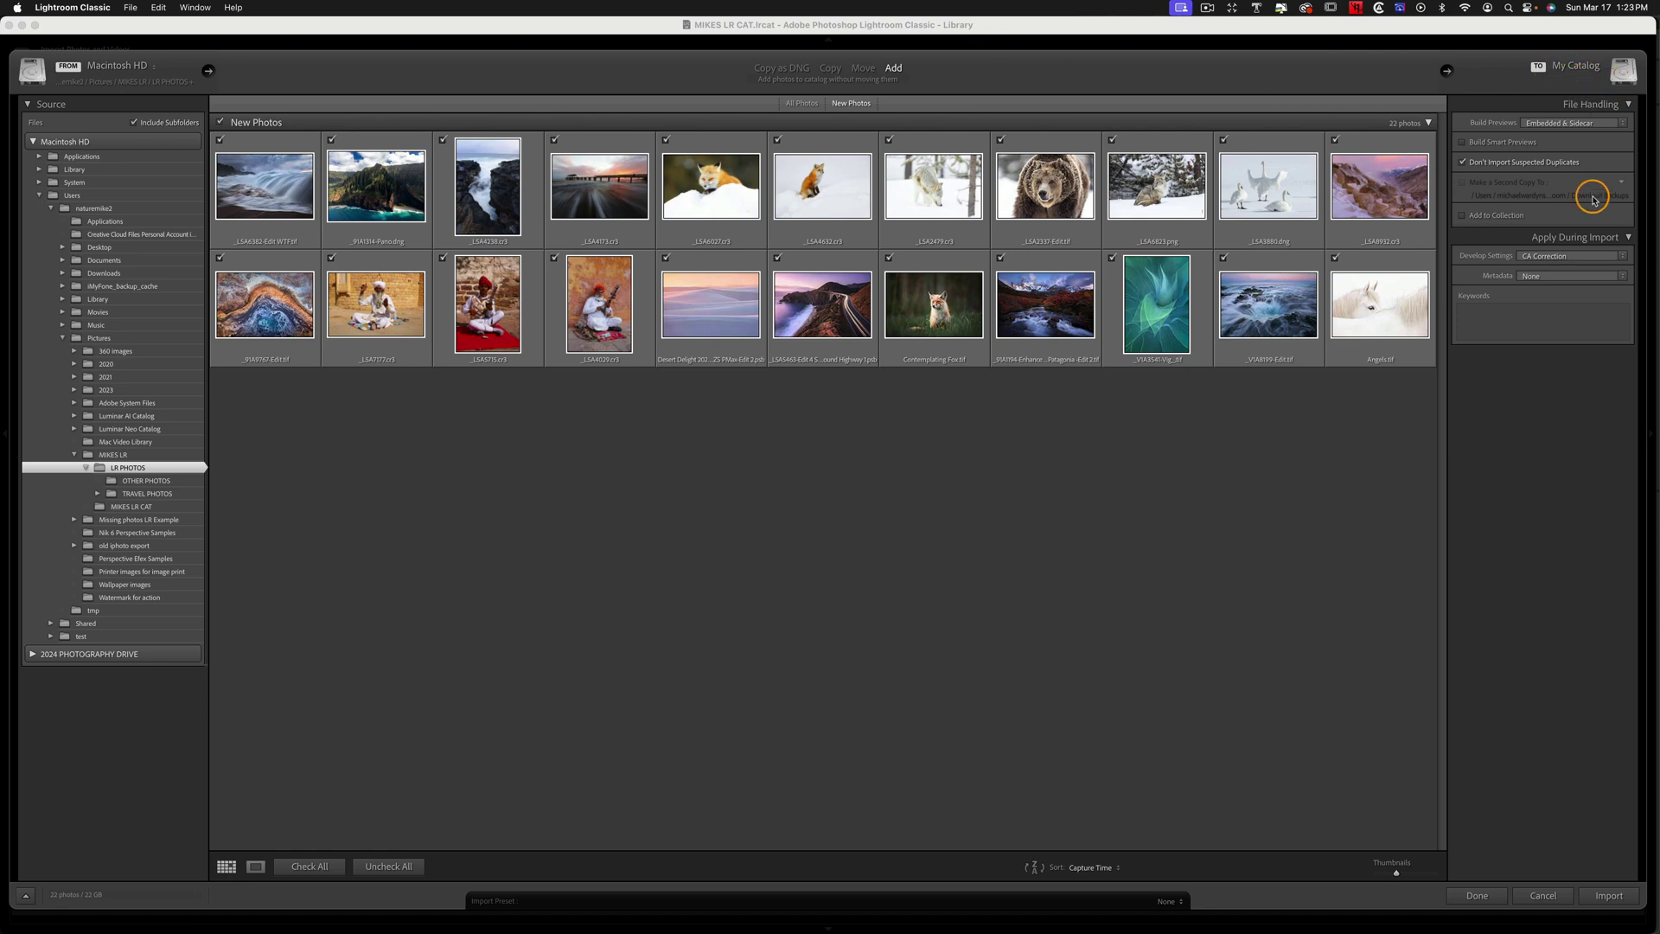
click(1610, 896)
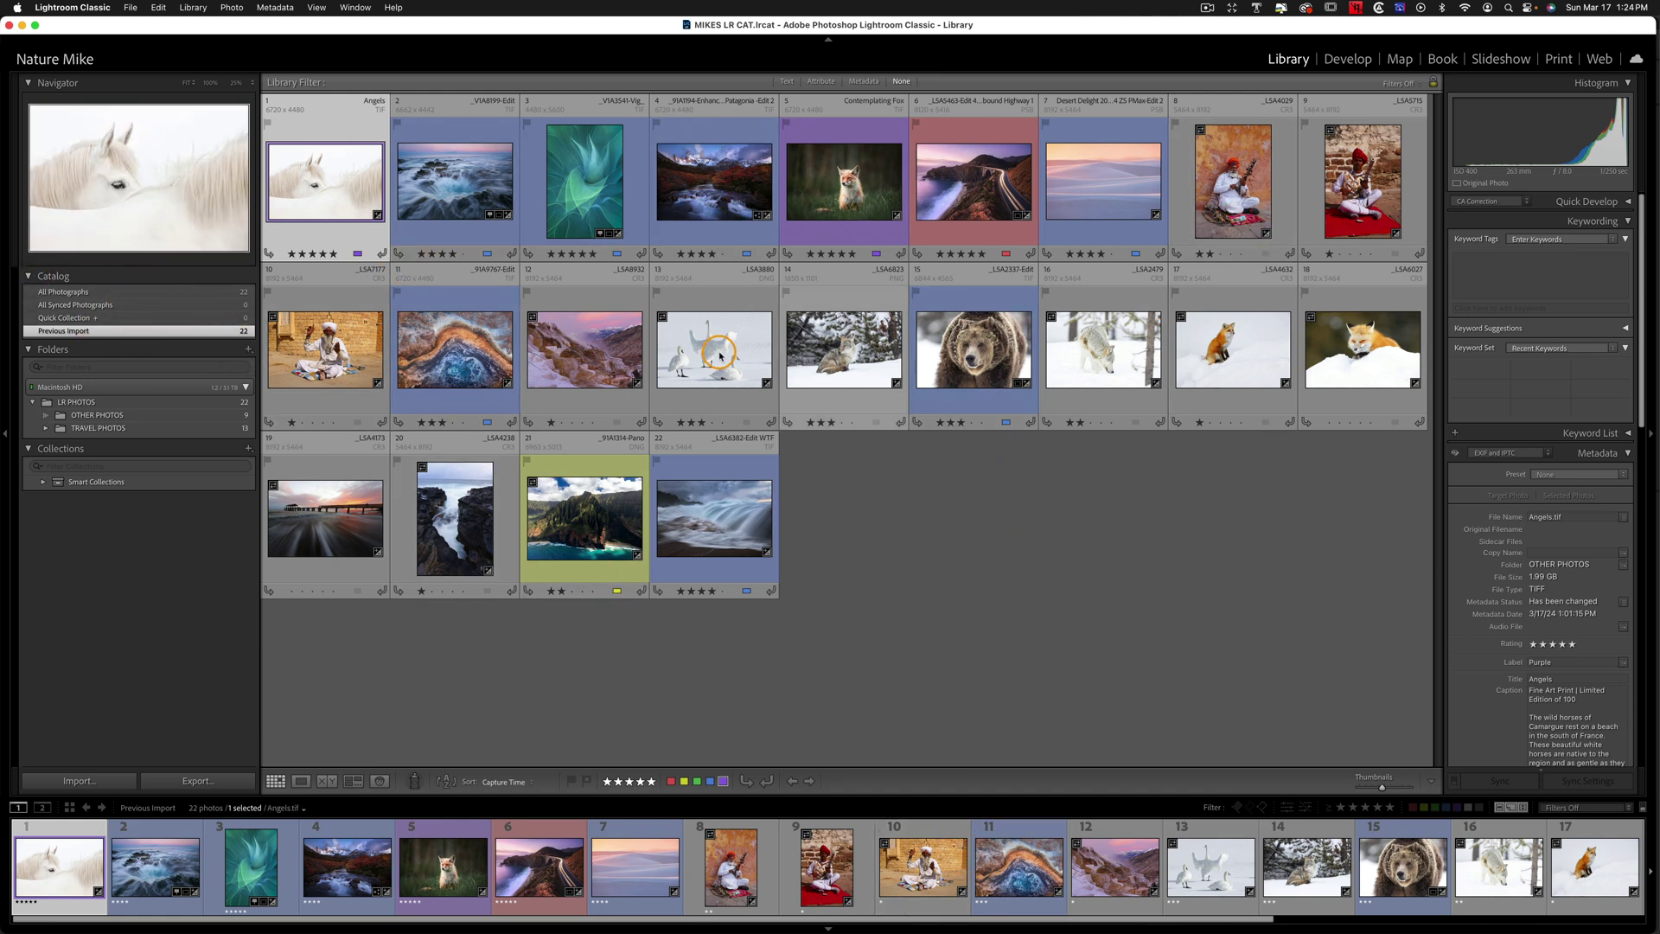
- Browse OTHER PHOTOS, TRAVEL PHOTOS, then Landscapes (4), People (3) and Wildlife (6) in the Folders panel
click(32, 403)
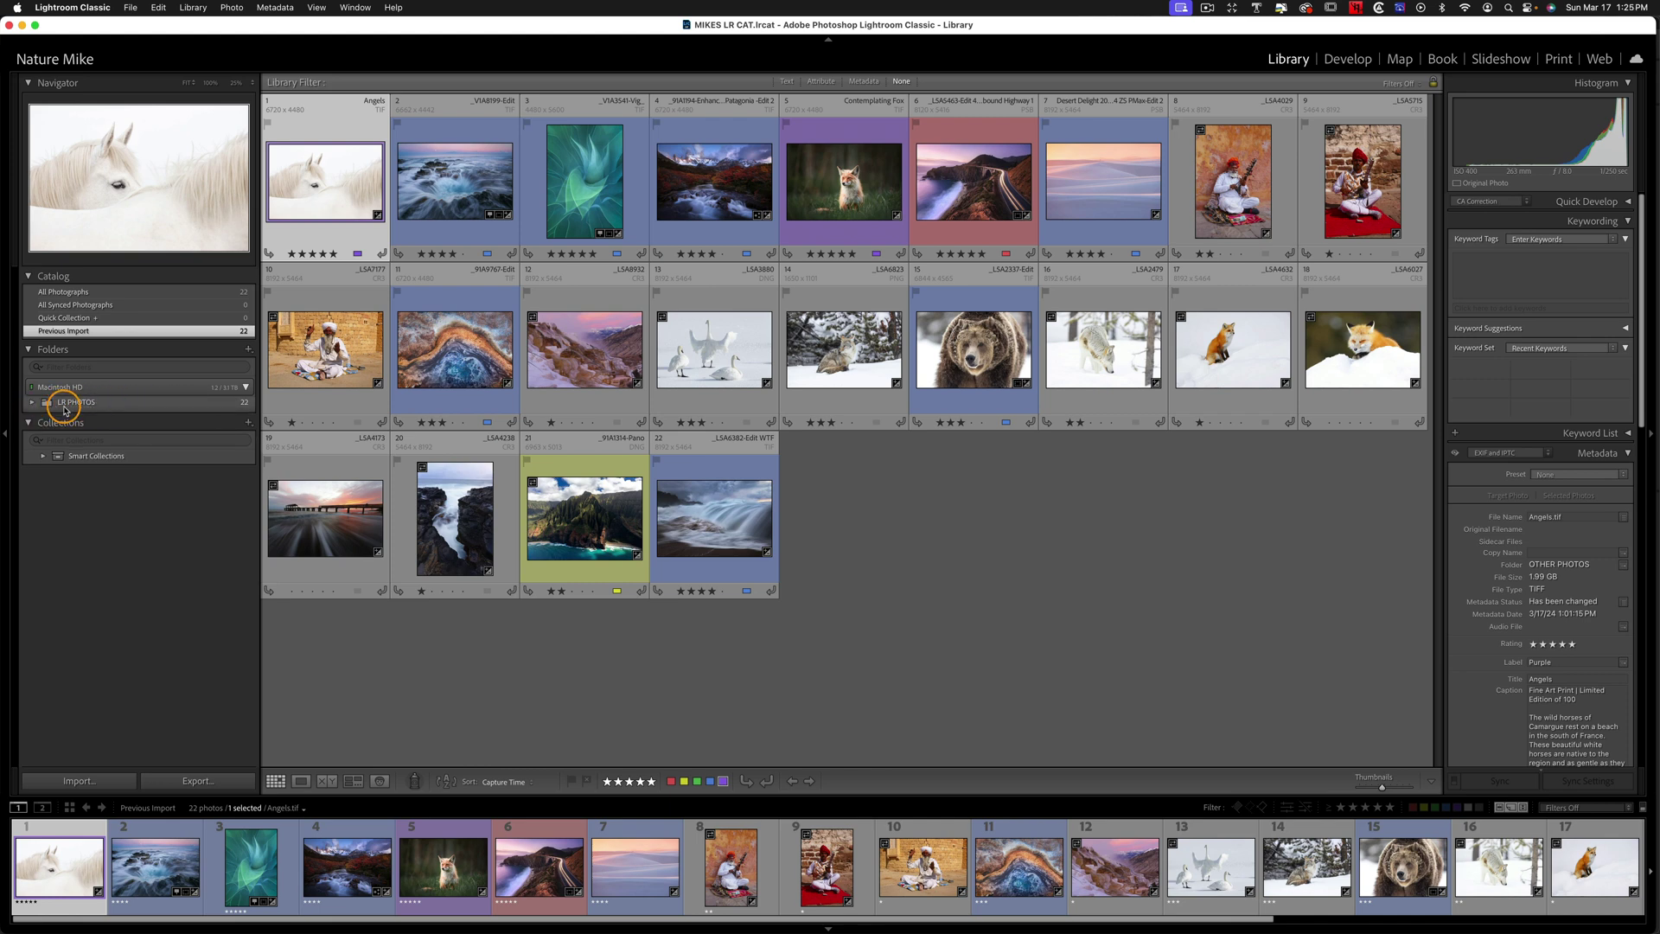
click(31, 404)
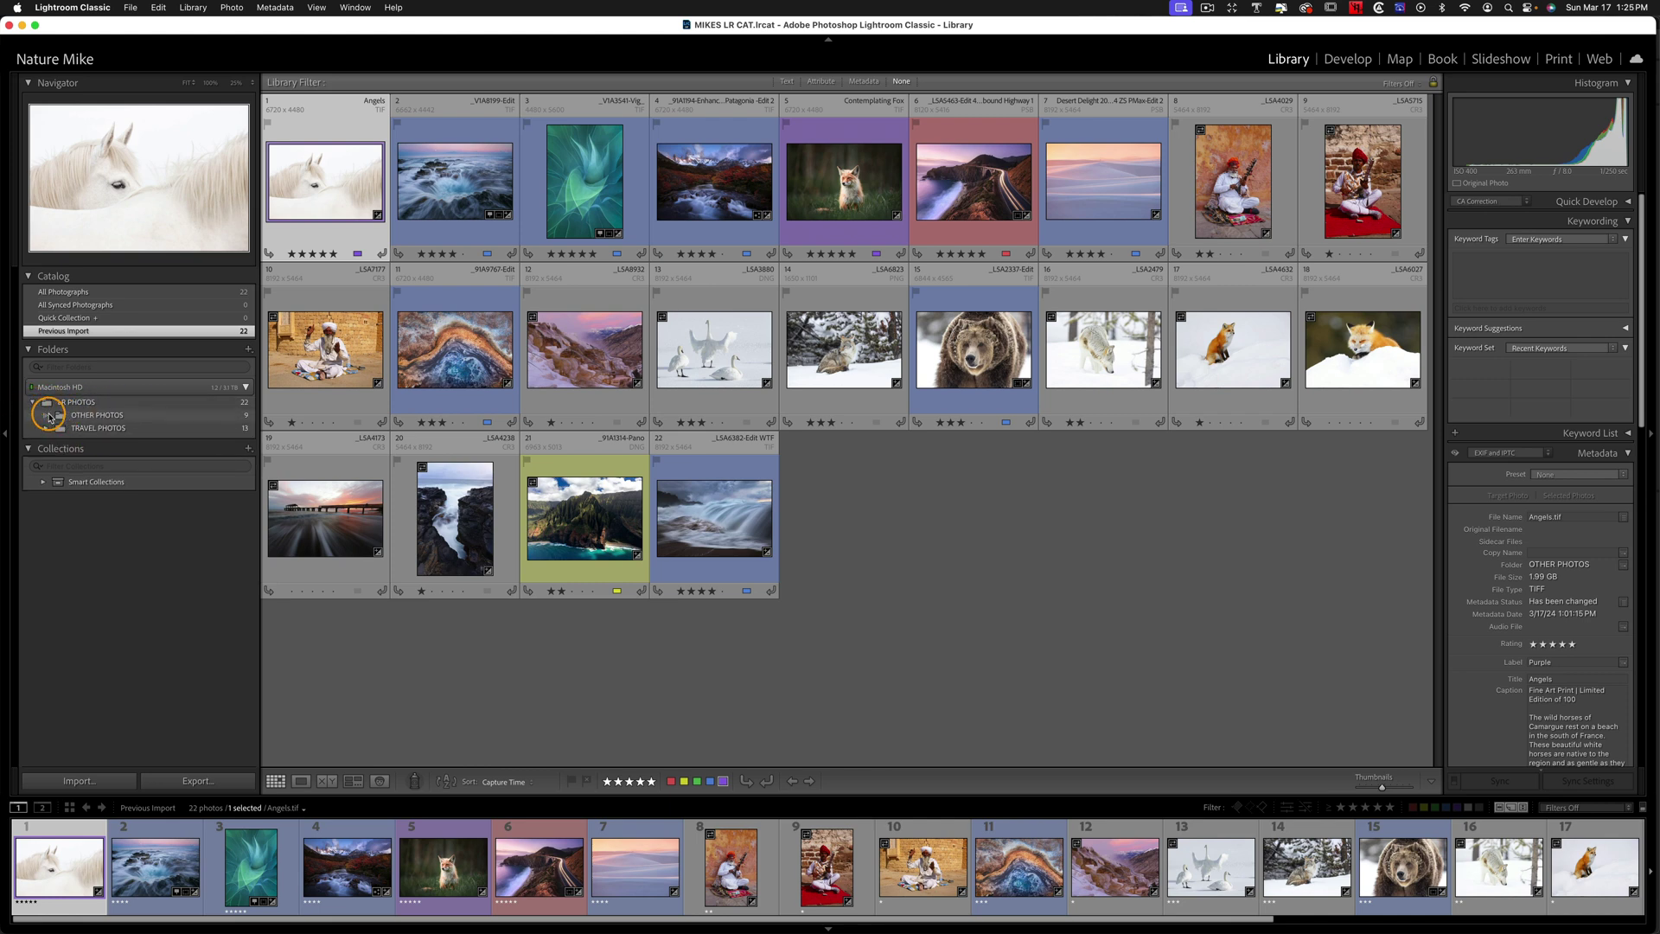
click(121, 417)
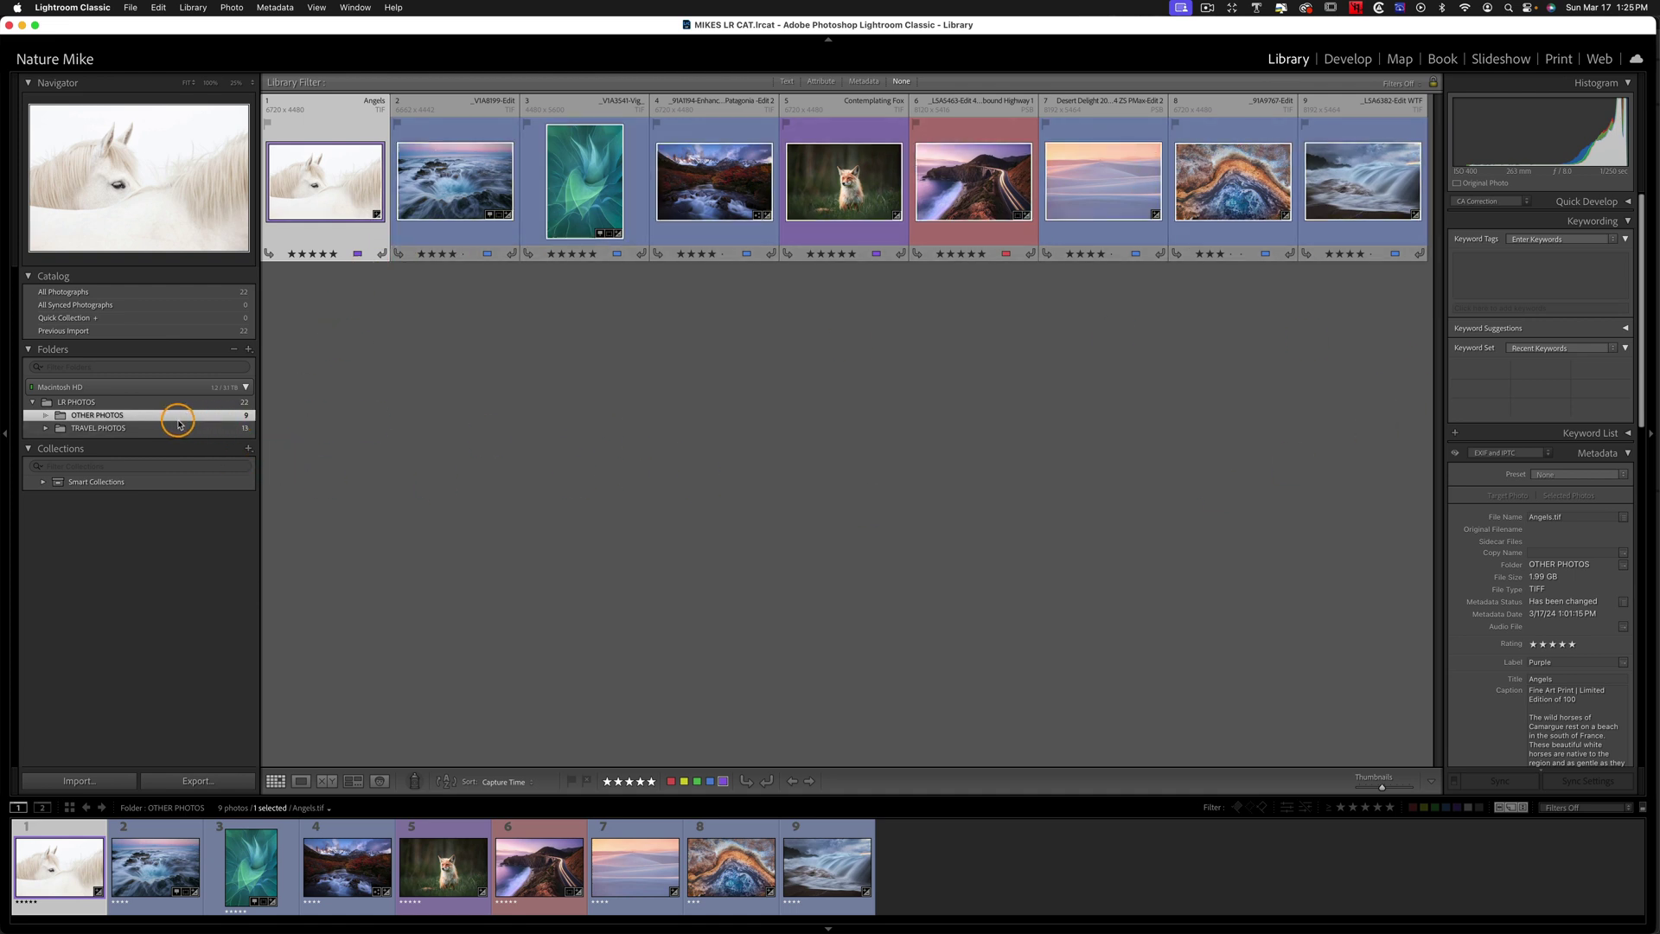
click(97, 428)
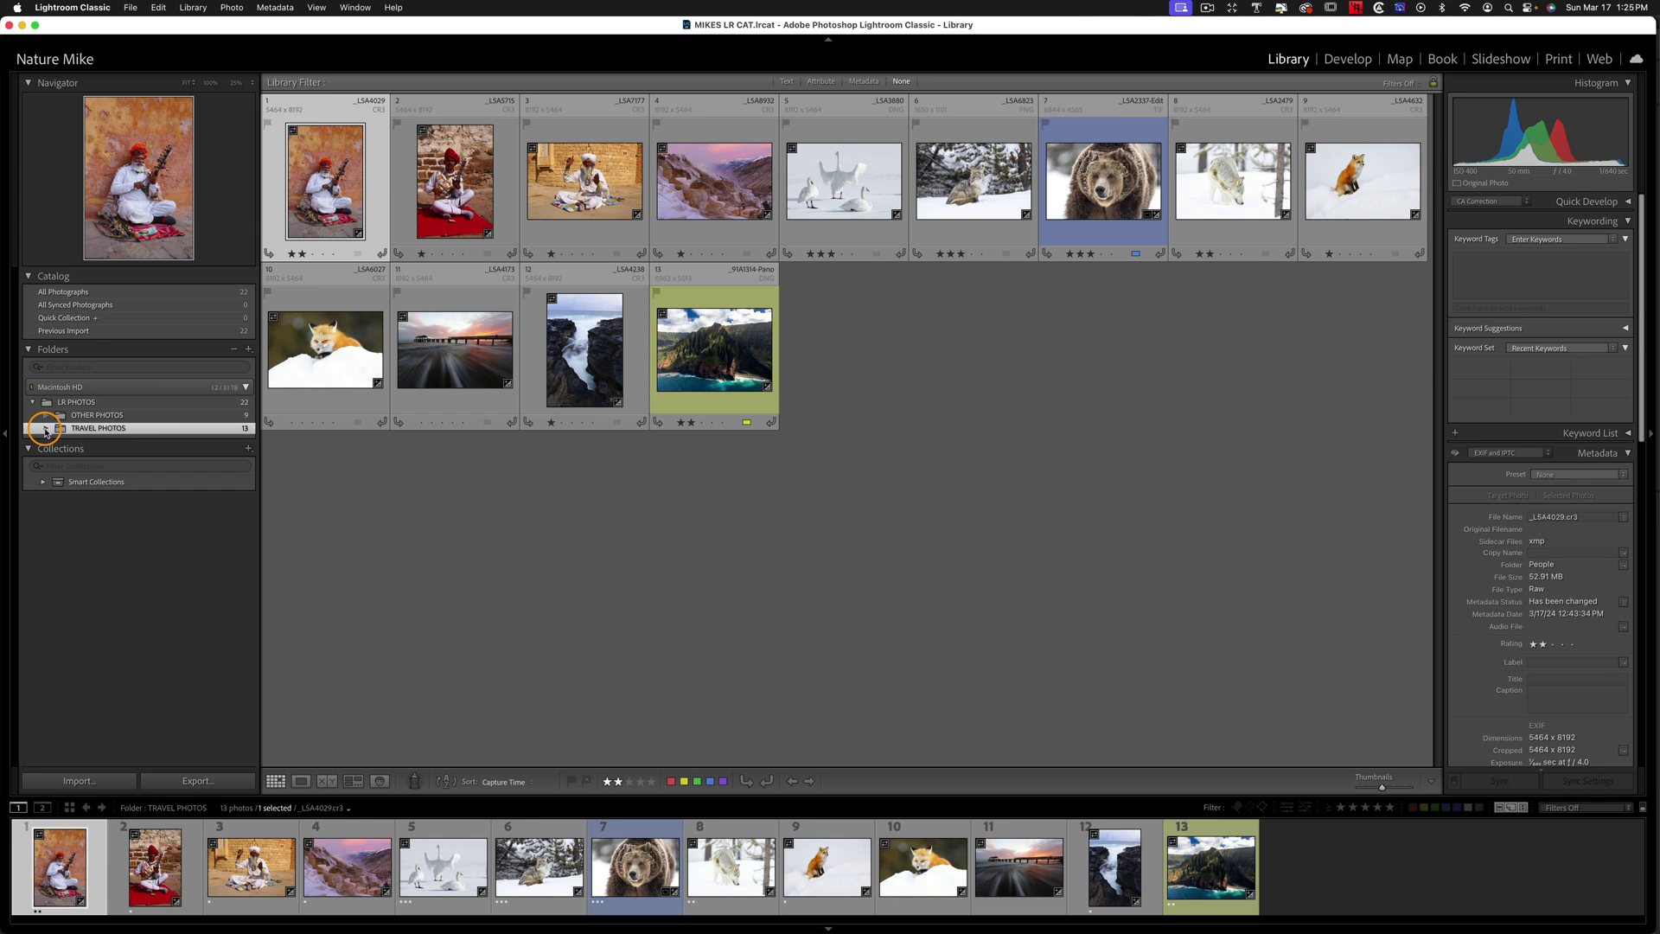
click(45, 429)
click(203, 443)
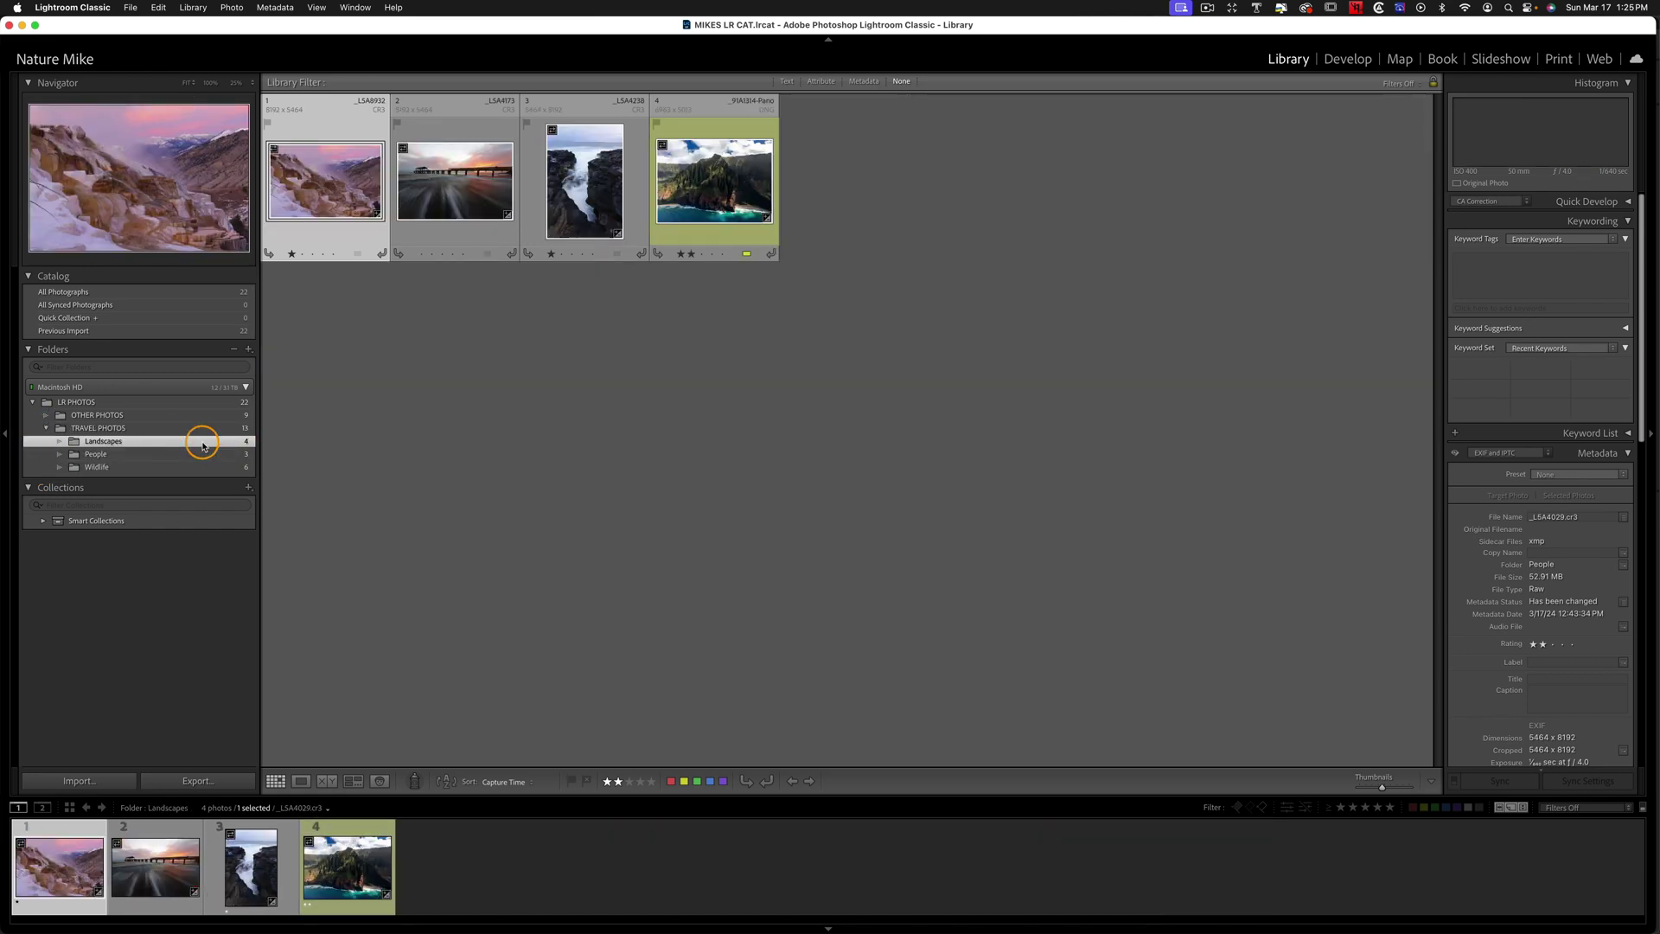
click(169, 454)
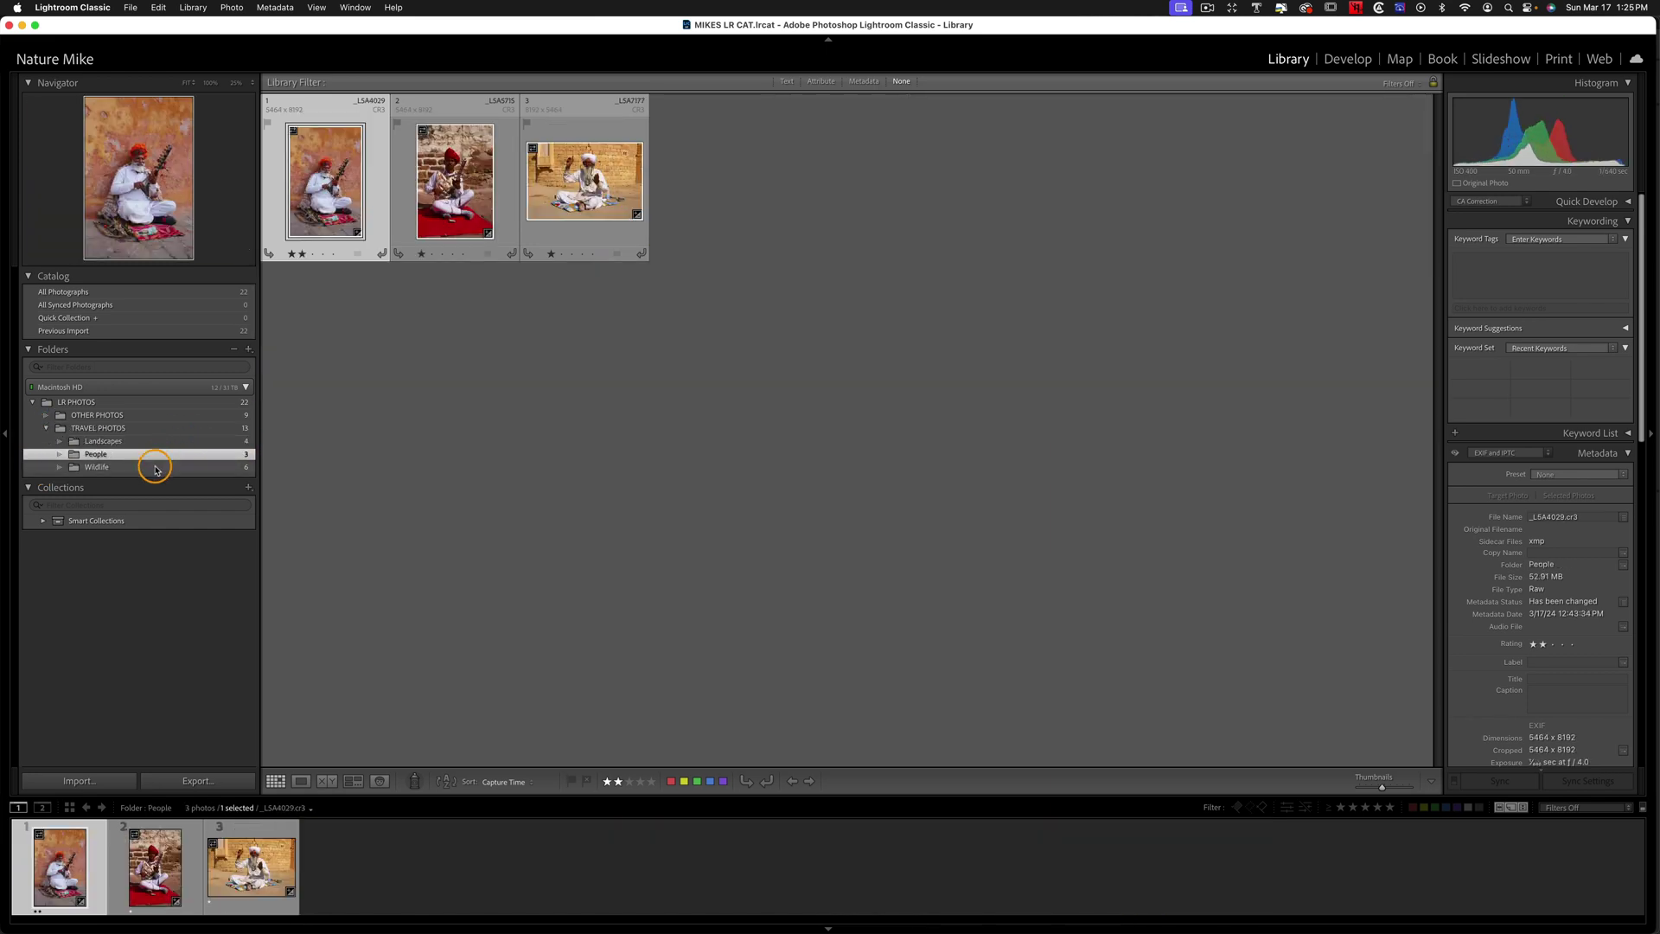
click(157, 467)
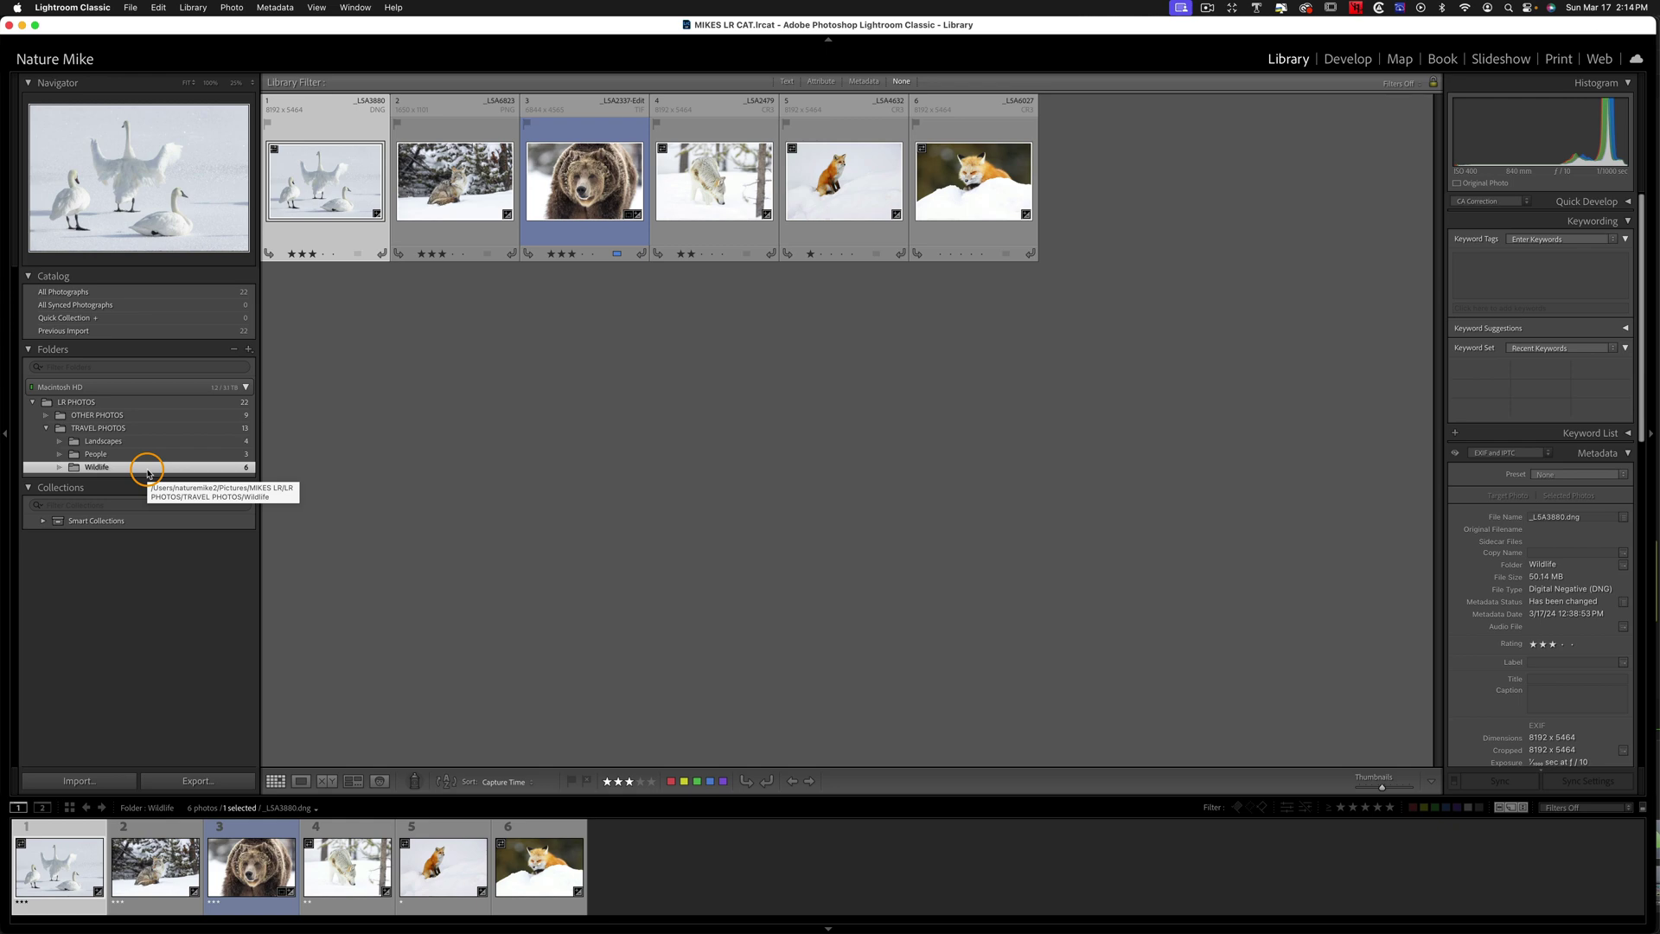
- Show all 22 LR PHOTOS images and check the fox photo's black-and-white edits in Develop's Basic panel
click(140, 404)
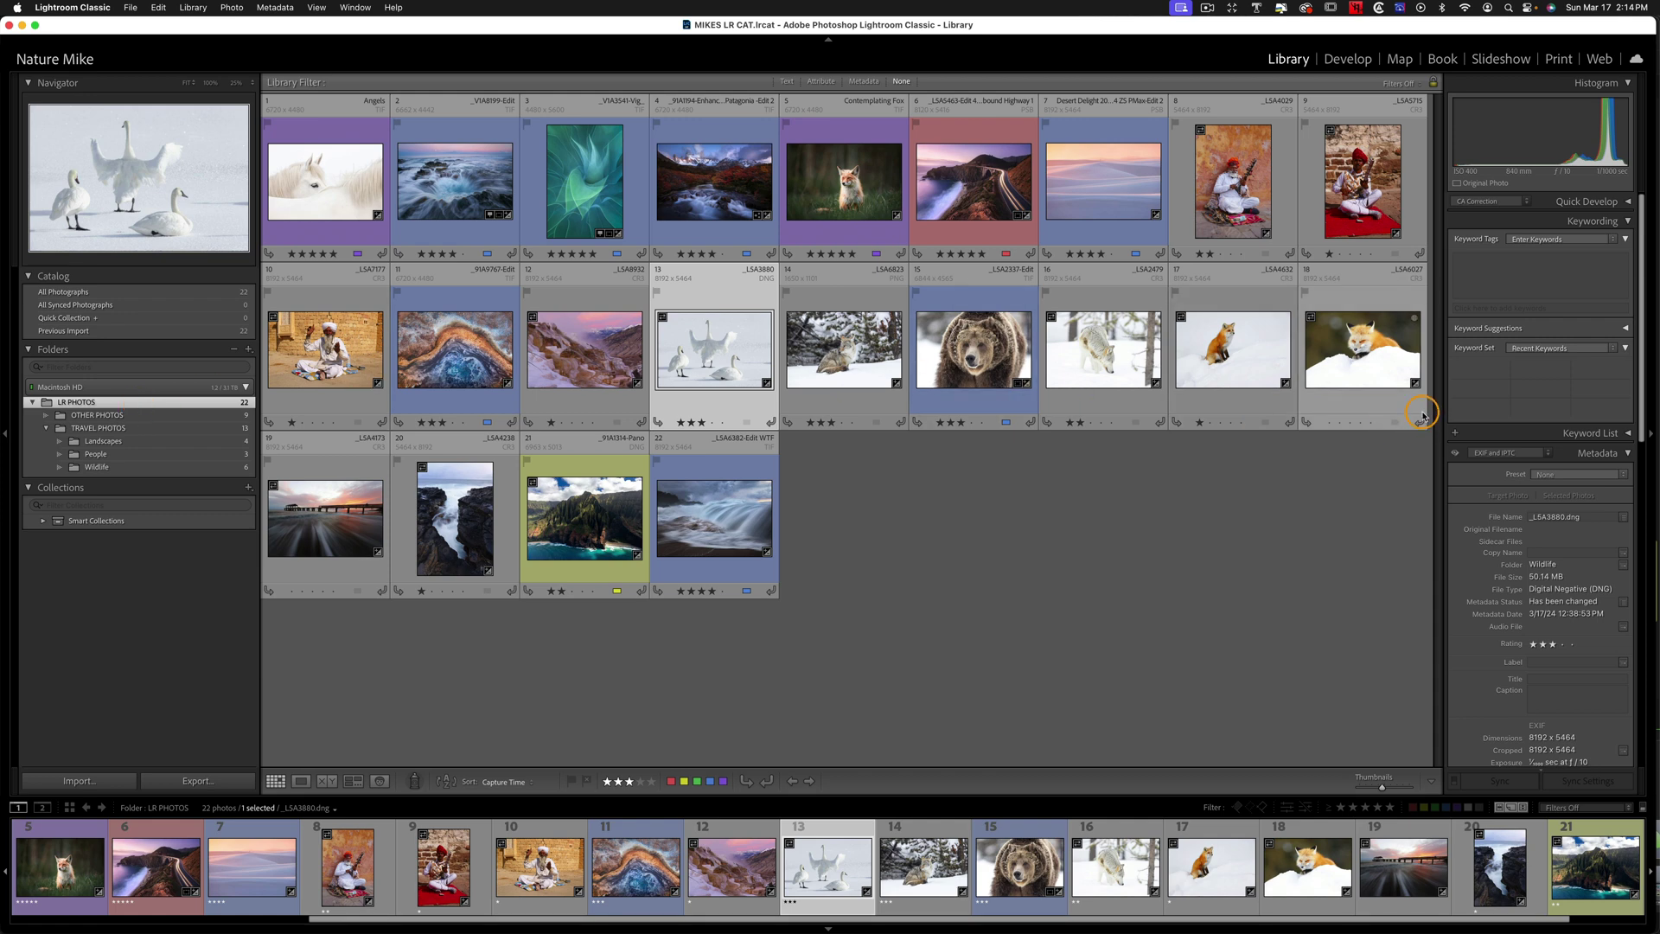
mouse_move(1356, 369)
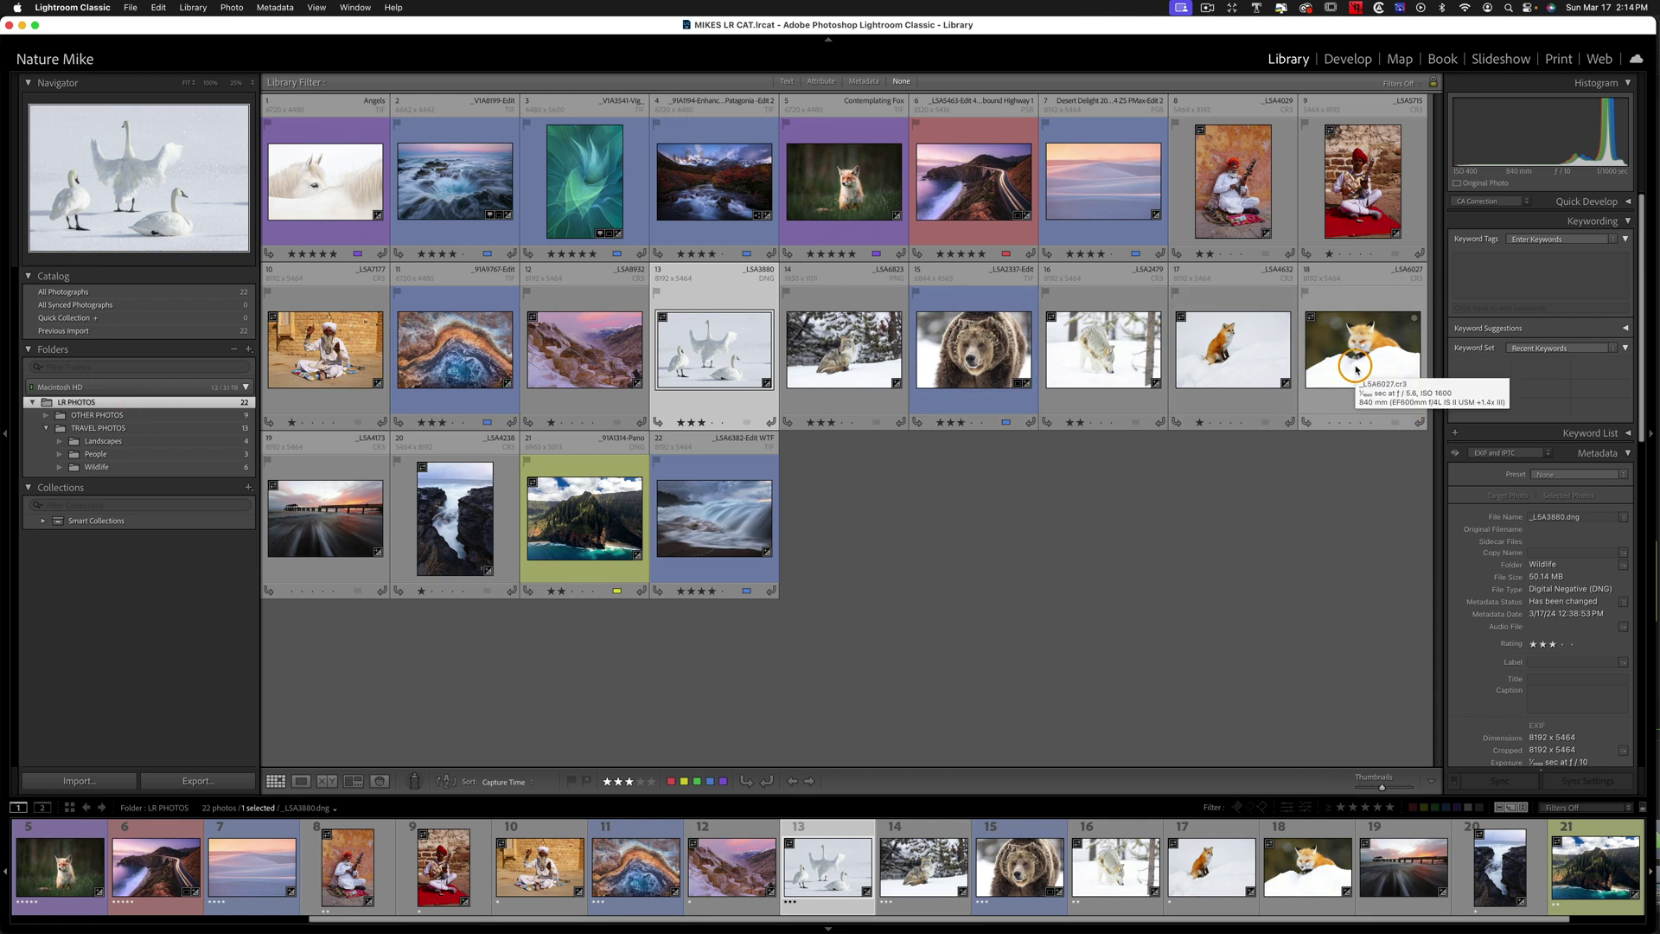
click(1357, 368)
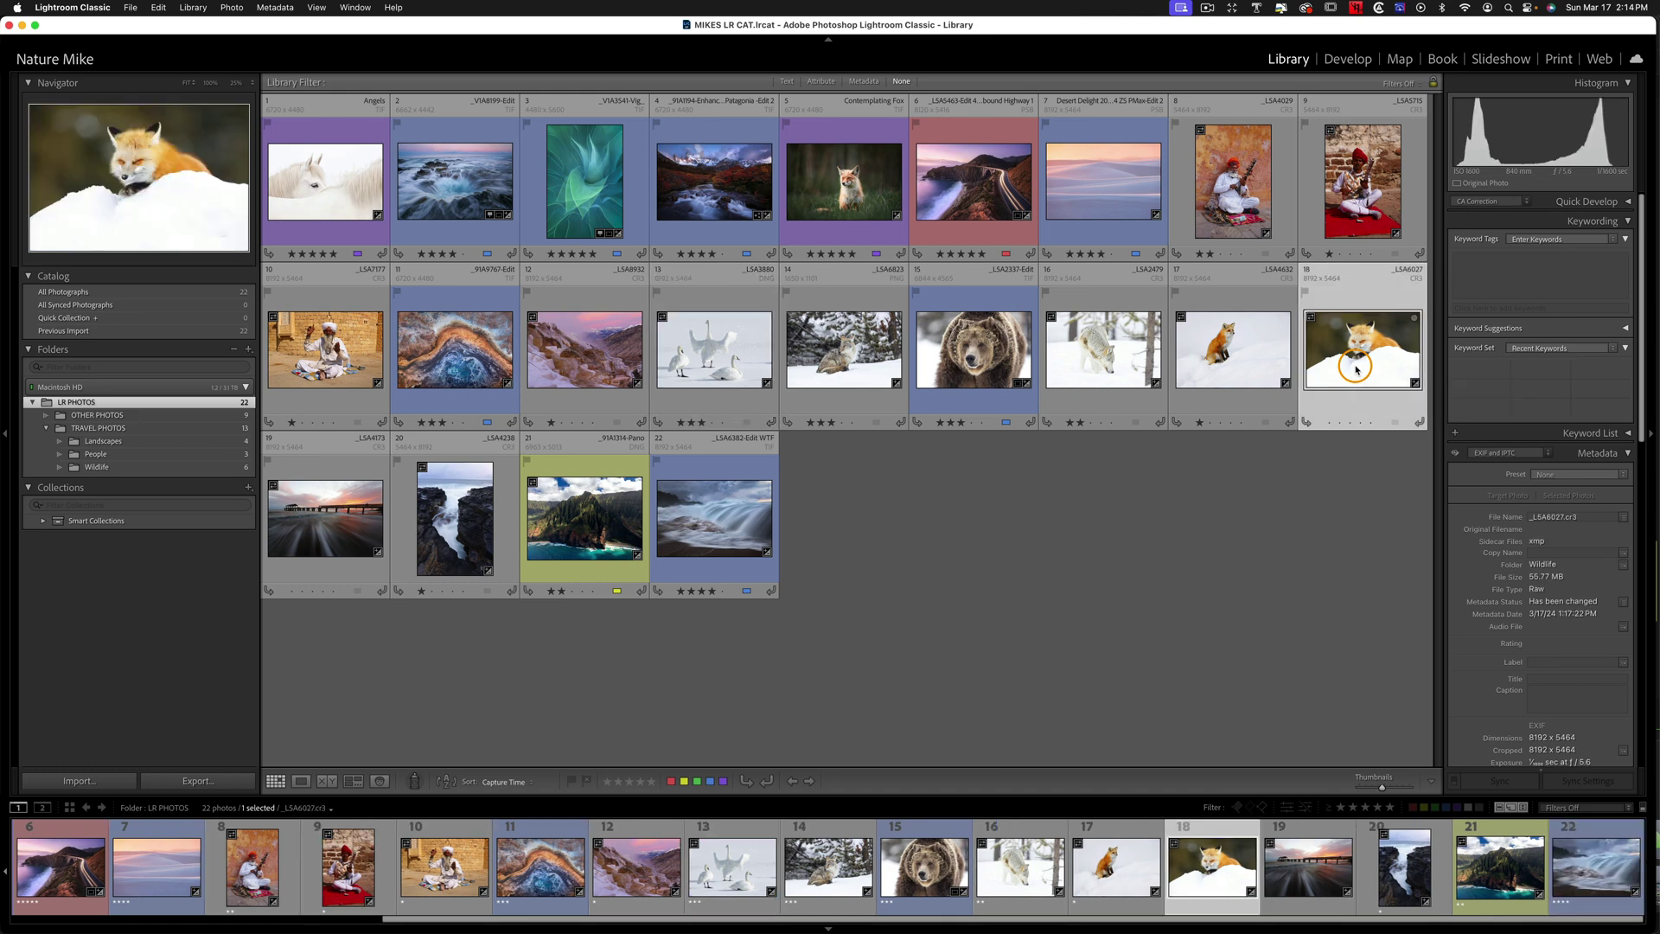
key(d)
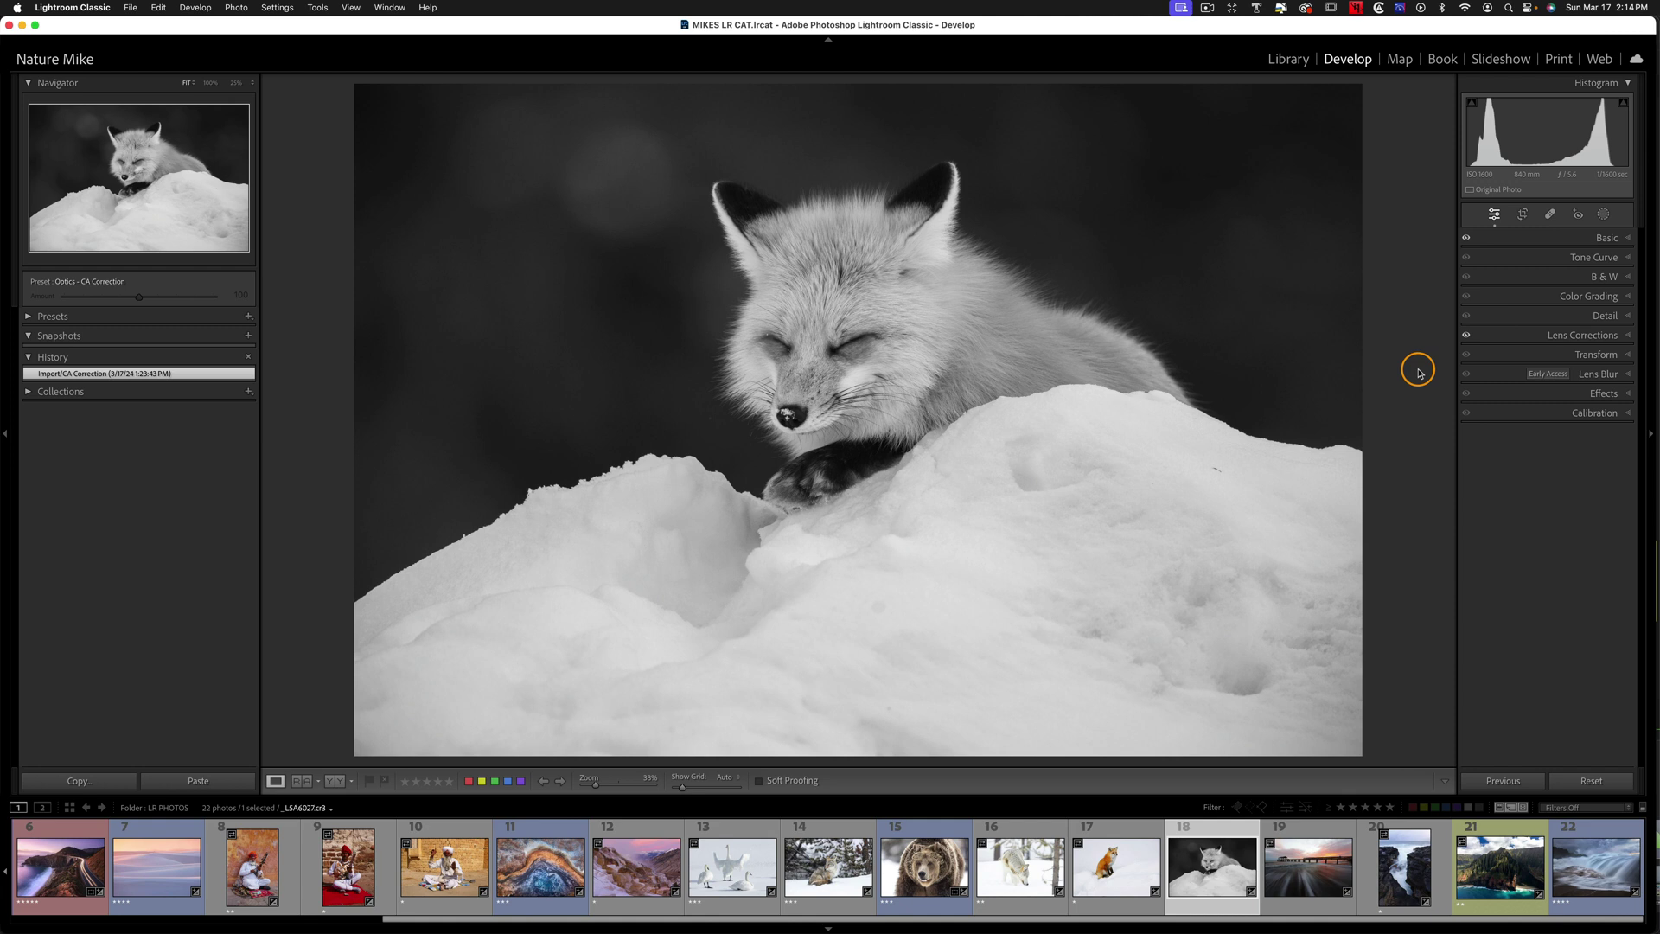
click(1617, 239)
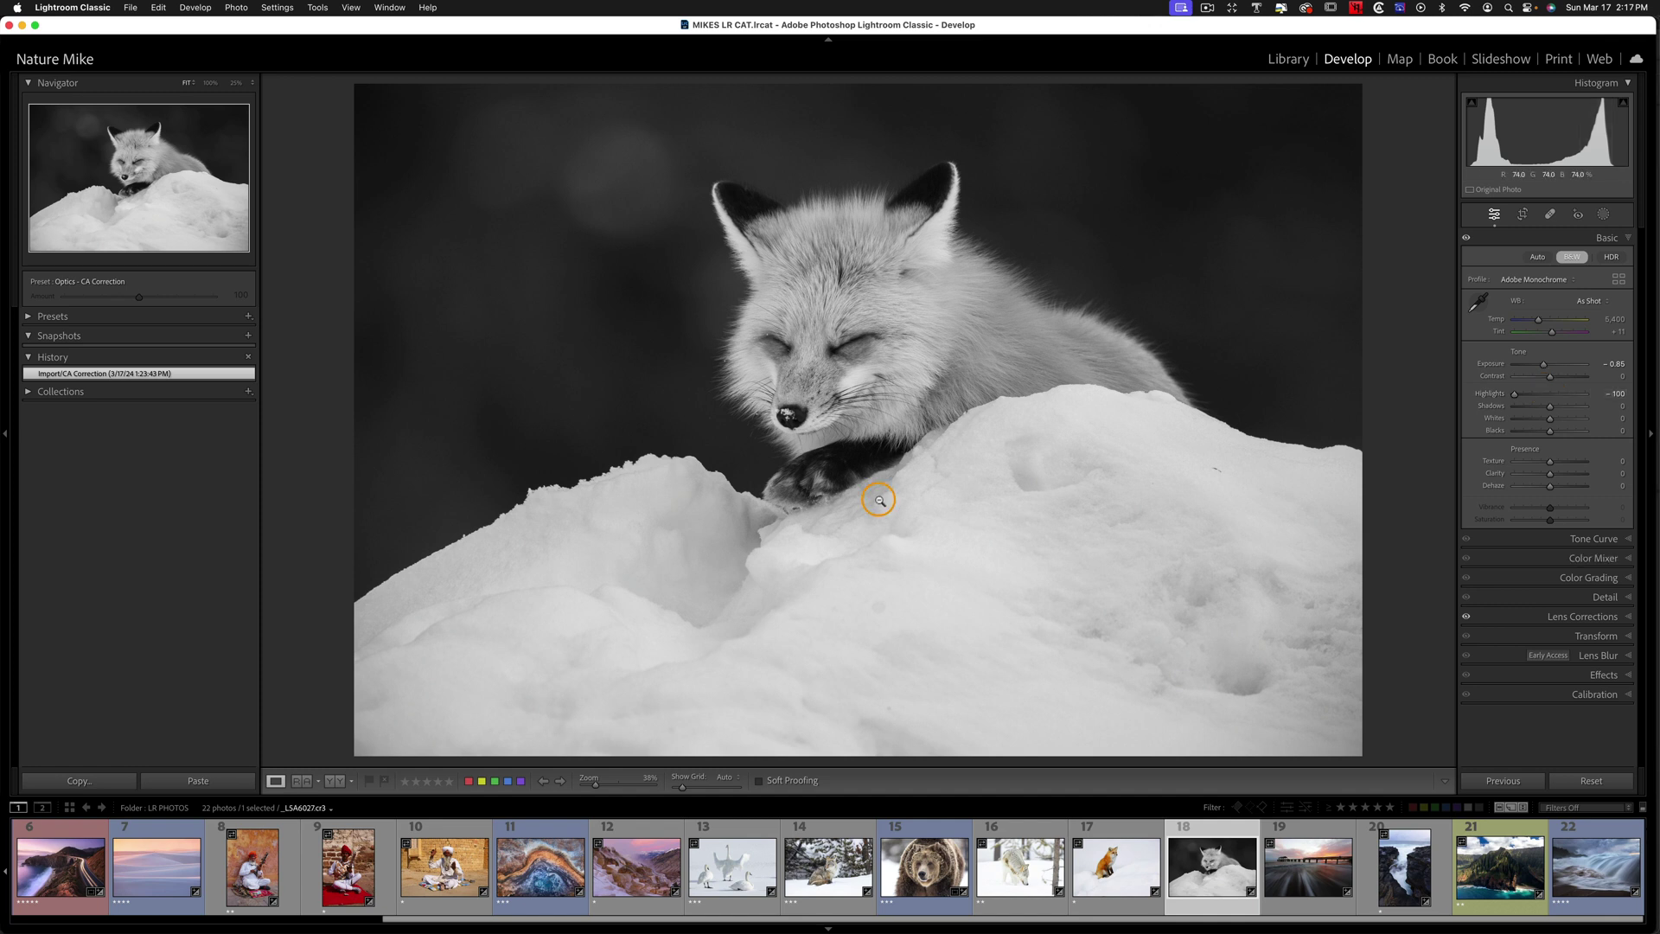
click(1288, 58)
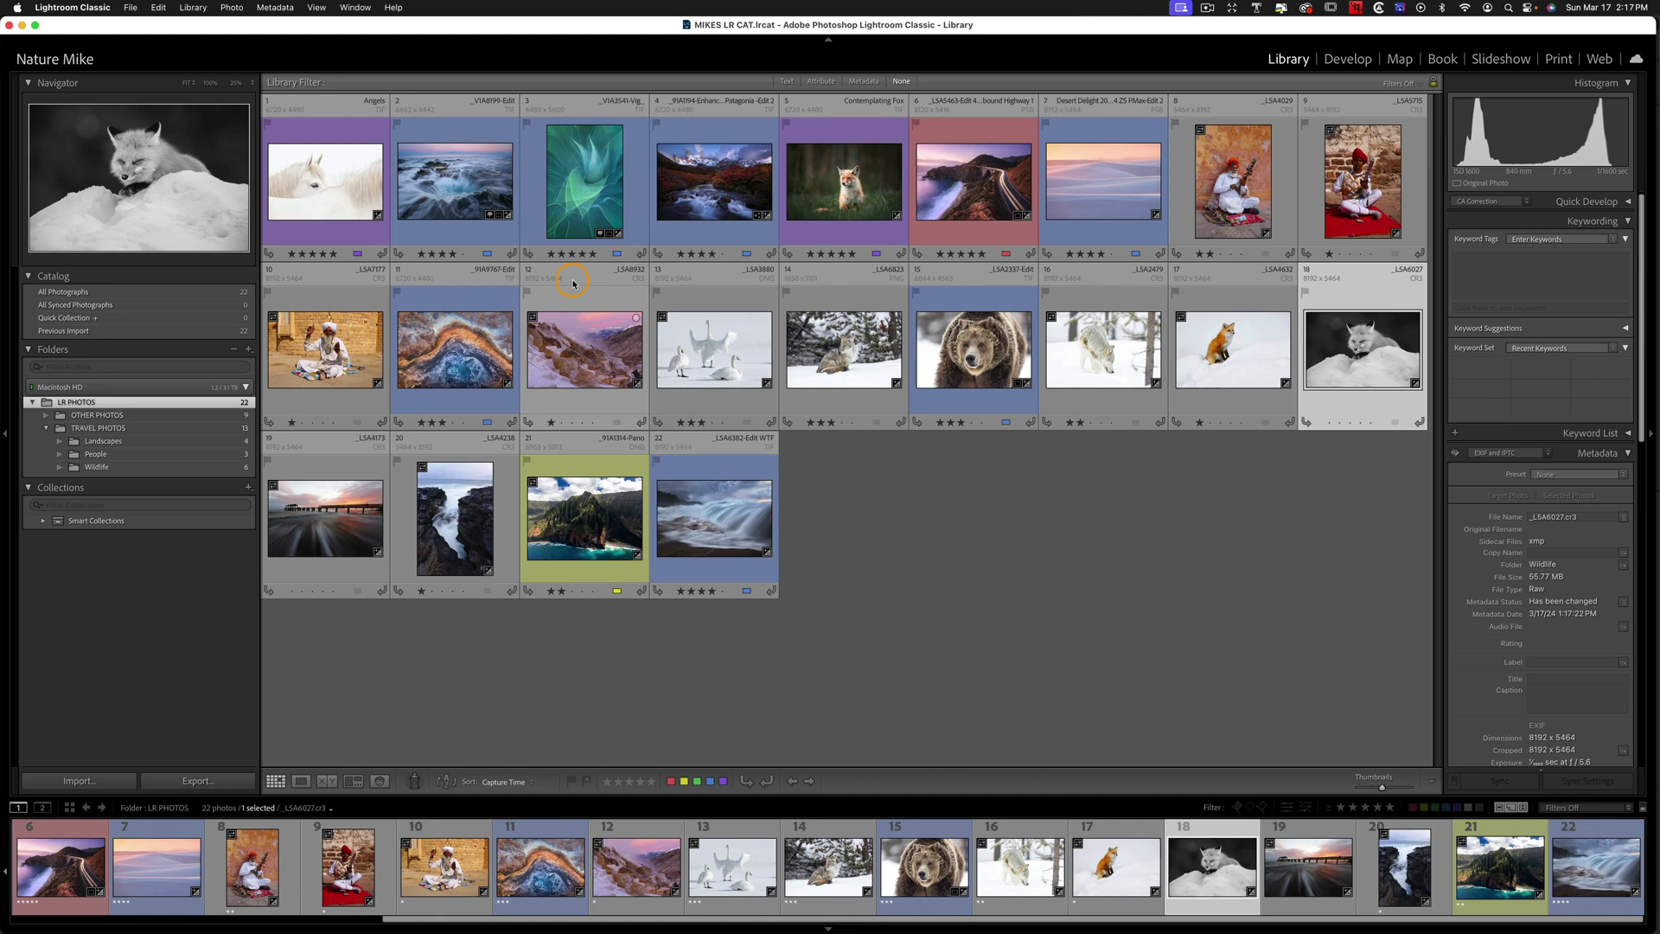
- Select all 22 photos and read metadata from files, replacing the catalog's metadata
key(super+a)
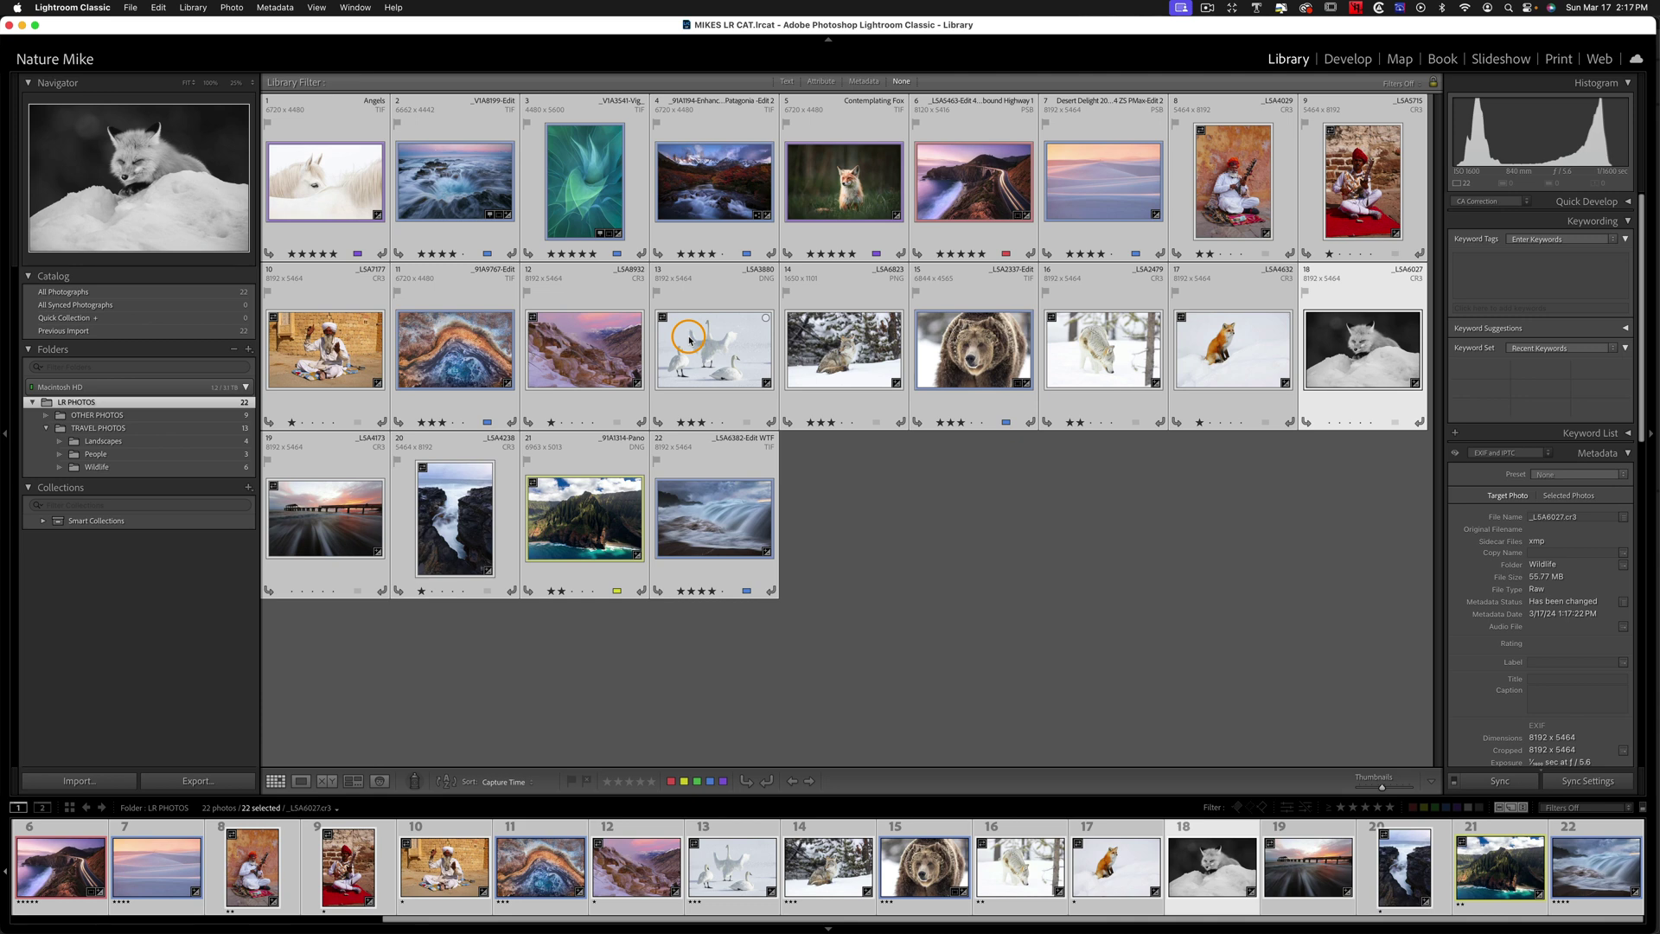
right_click(689, 340)
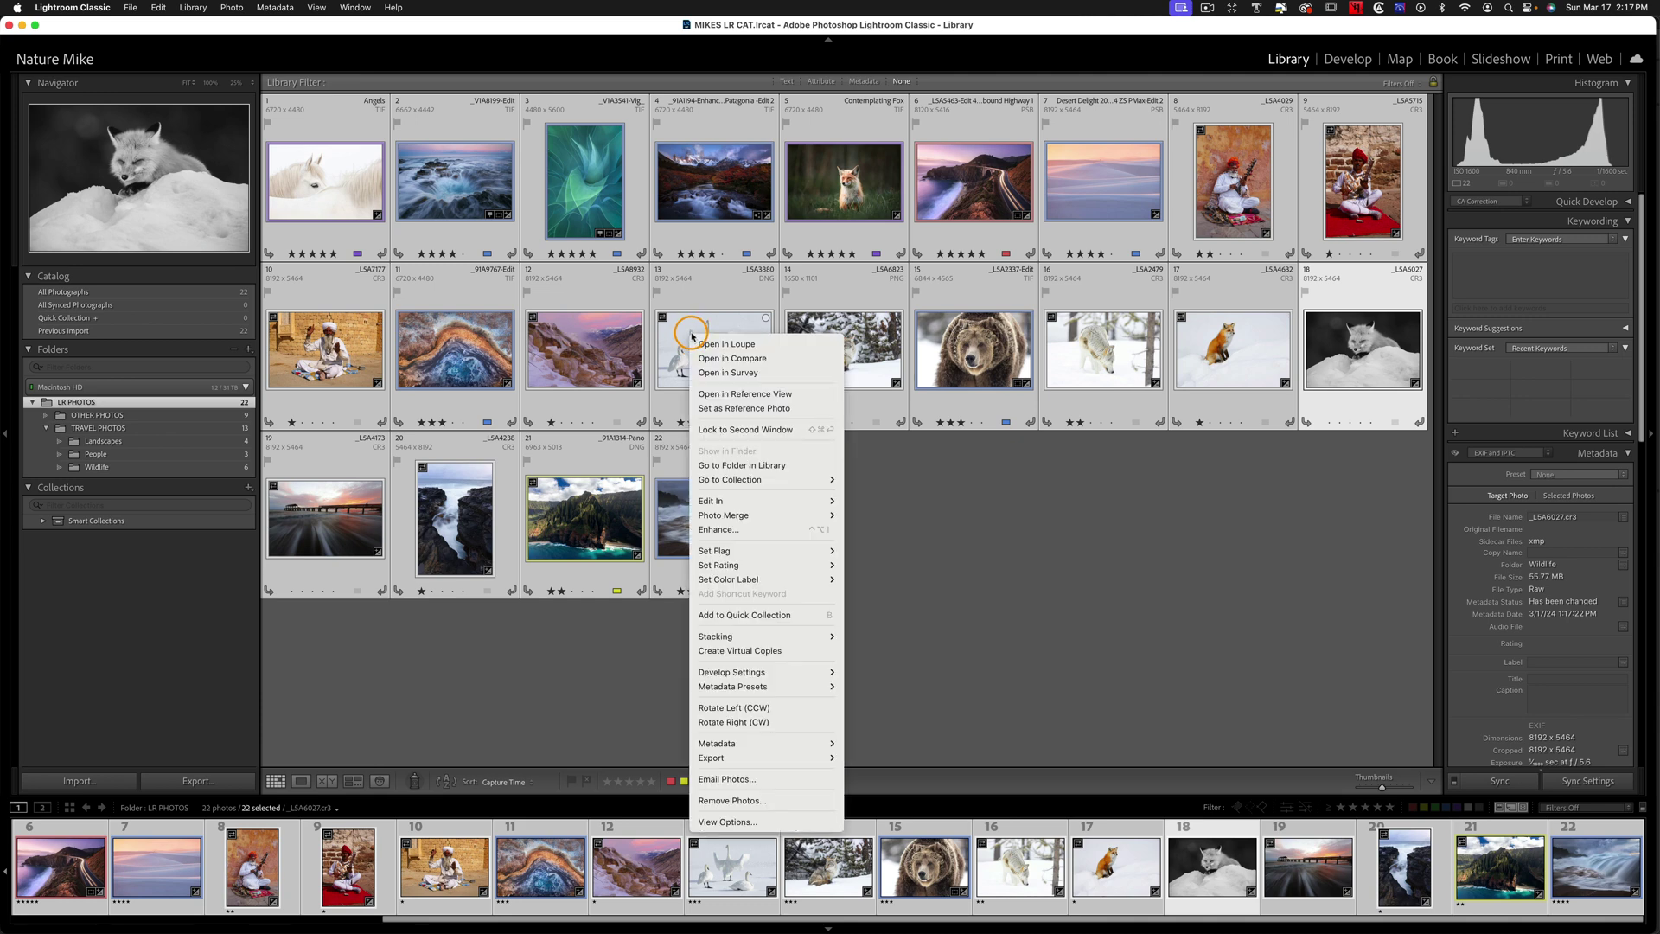
mouse_move(749, 743)
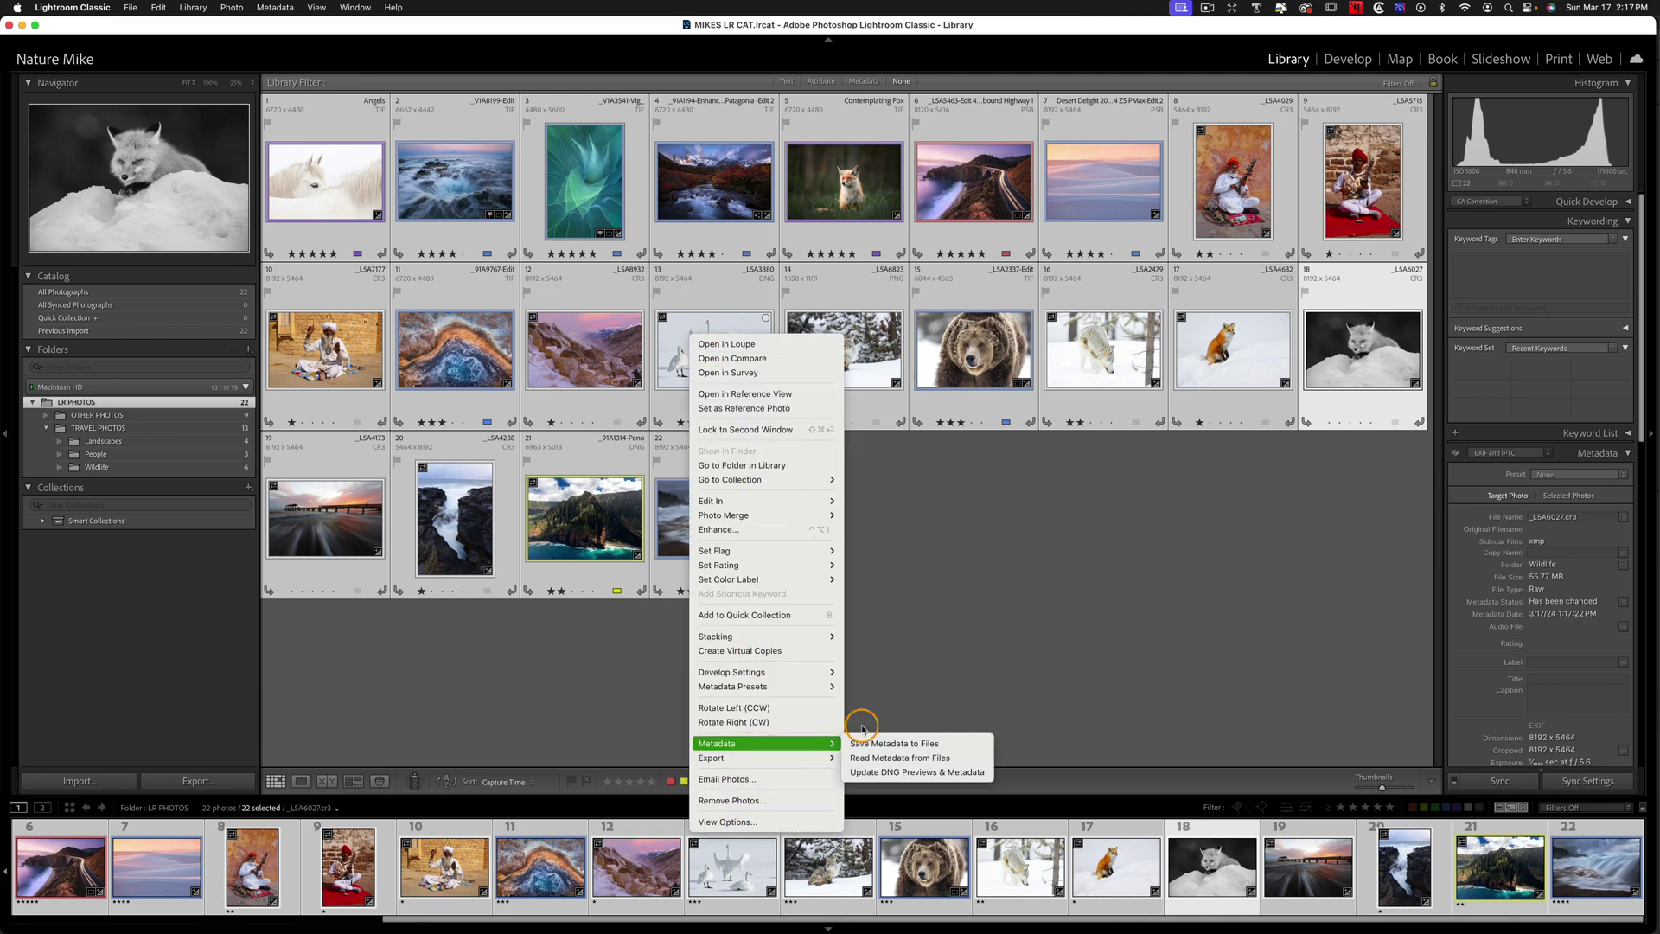
click(895, 758)
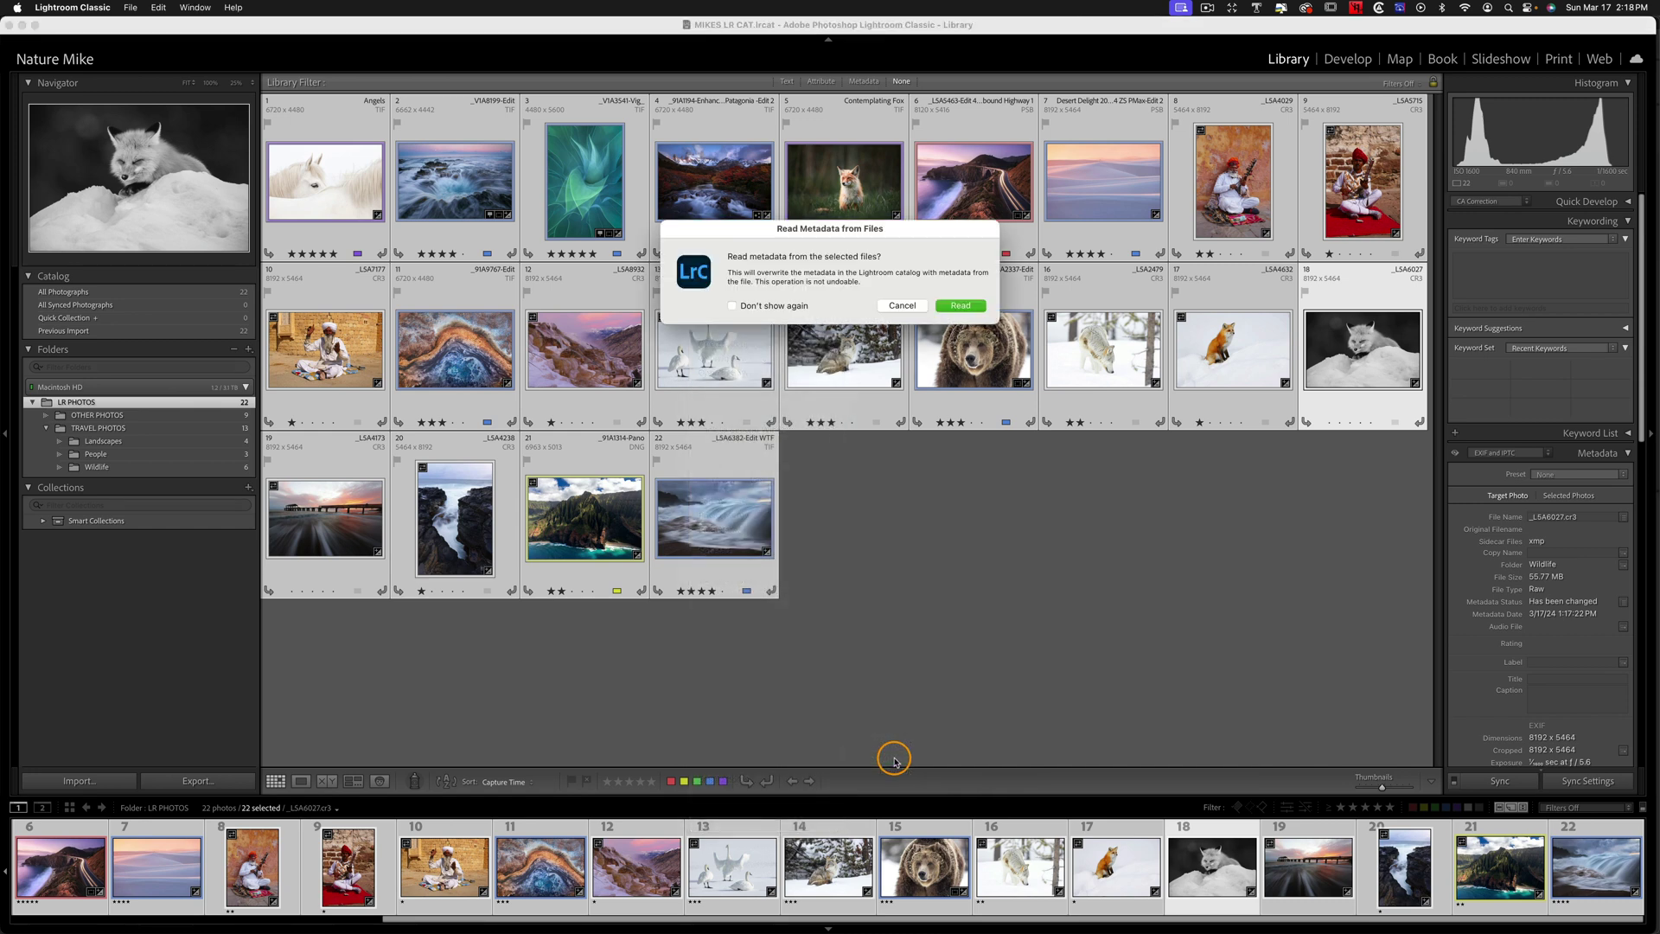
click(954, 308)
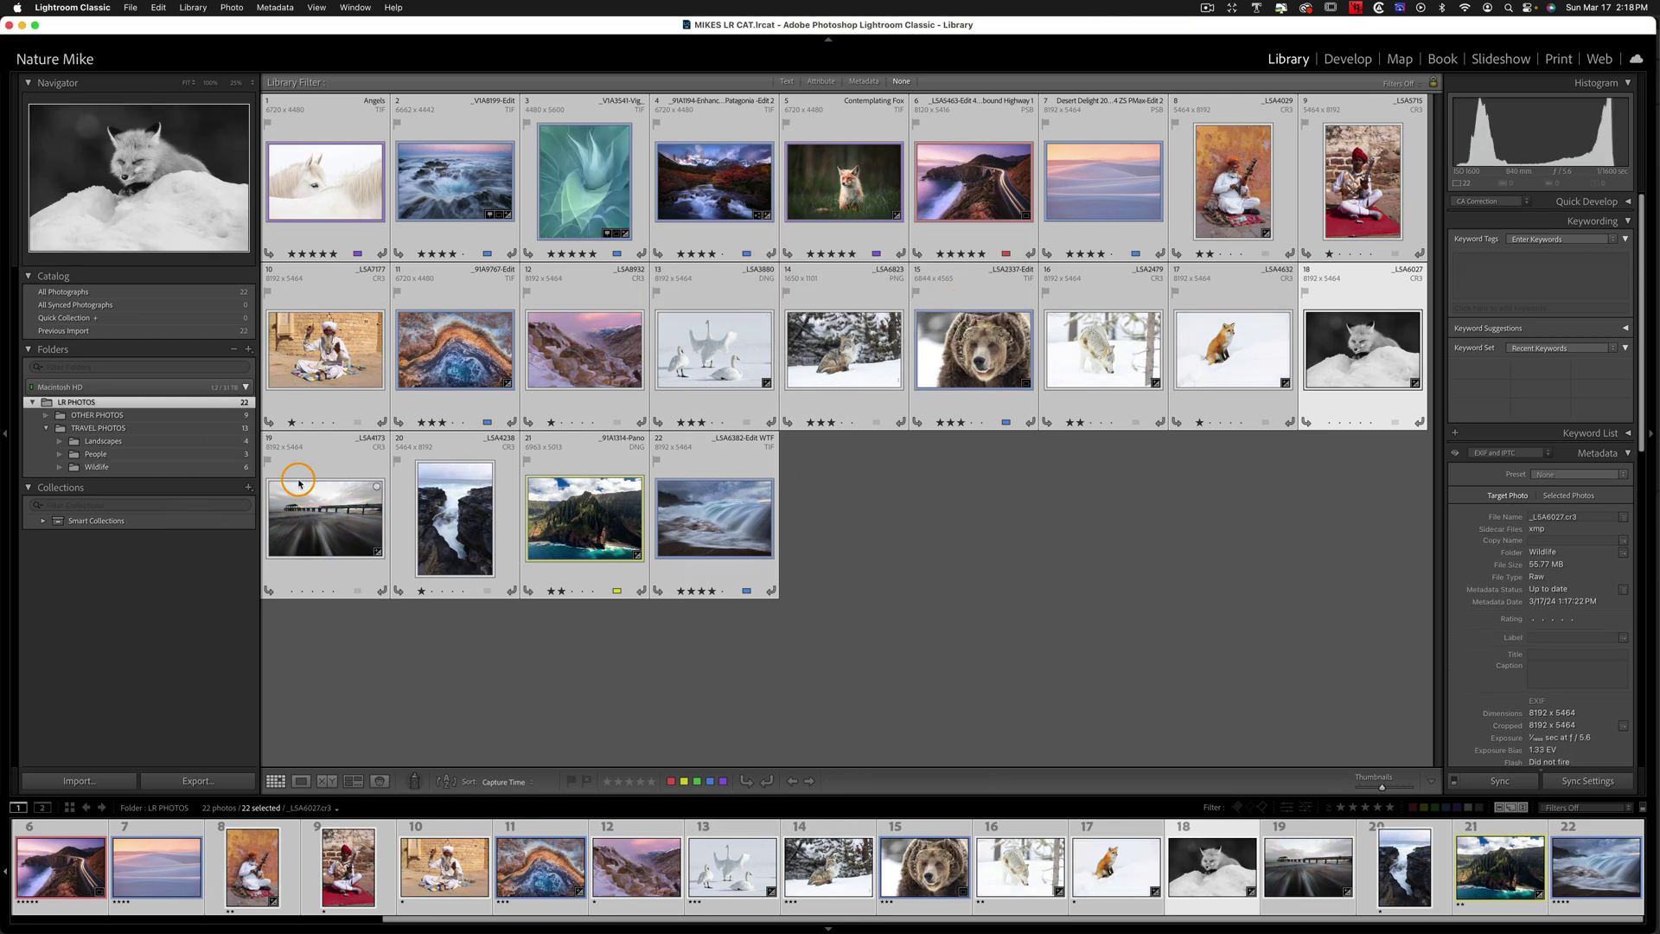